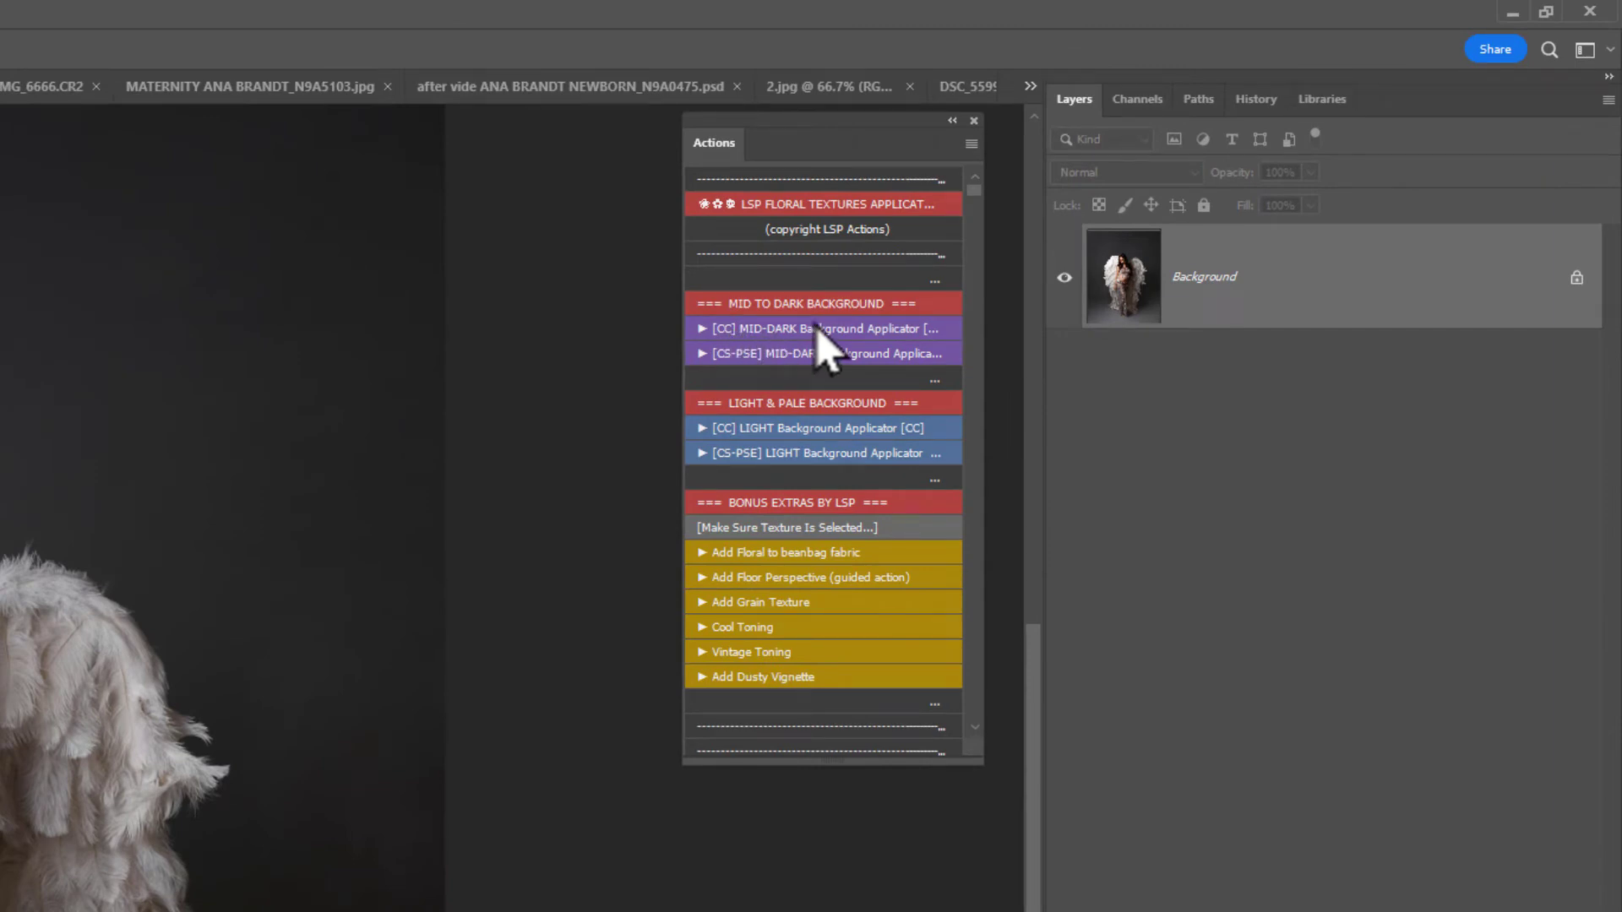
Toggle the Actions panel's Button Mode off and on, then run the [CC] MID-DARK Background Applicator action
{"action": "left_click", "coordinate": [971, 144]}
{"action": "left_click", "coordinate": [999, 152]}
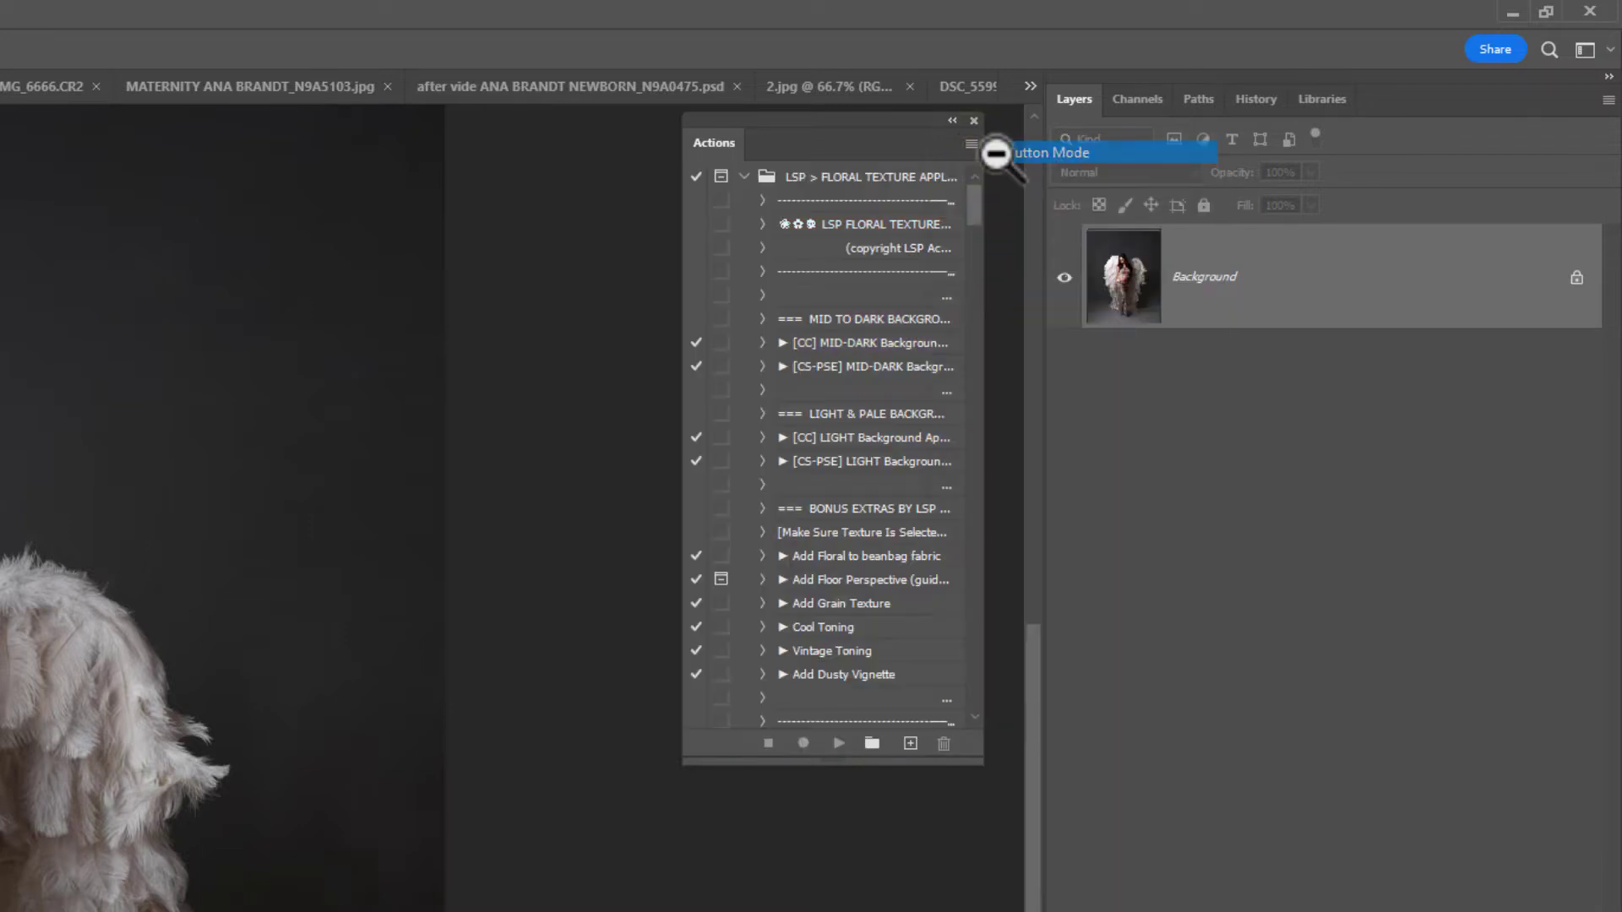
{"action": "left_click", "coordinate": [847, 342]}
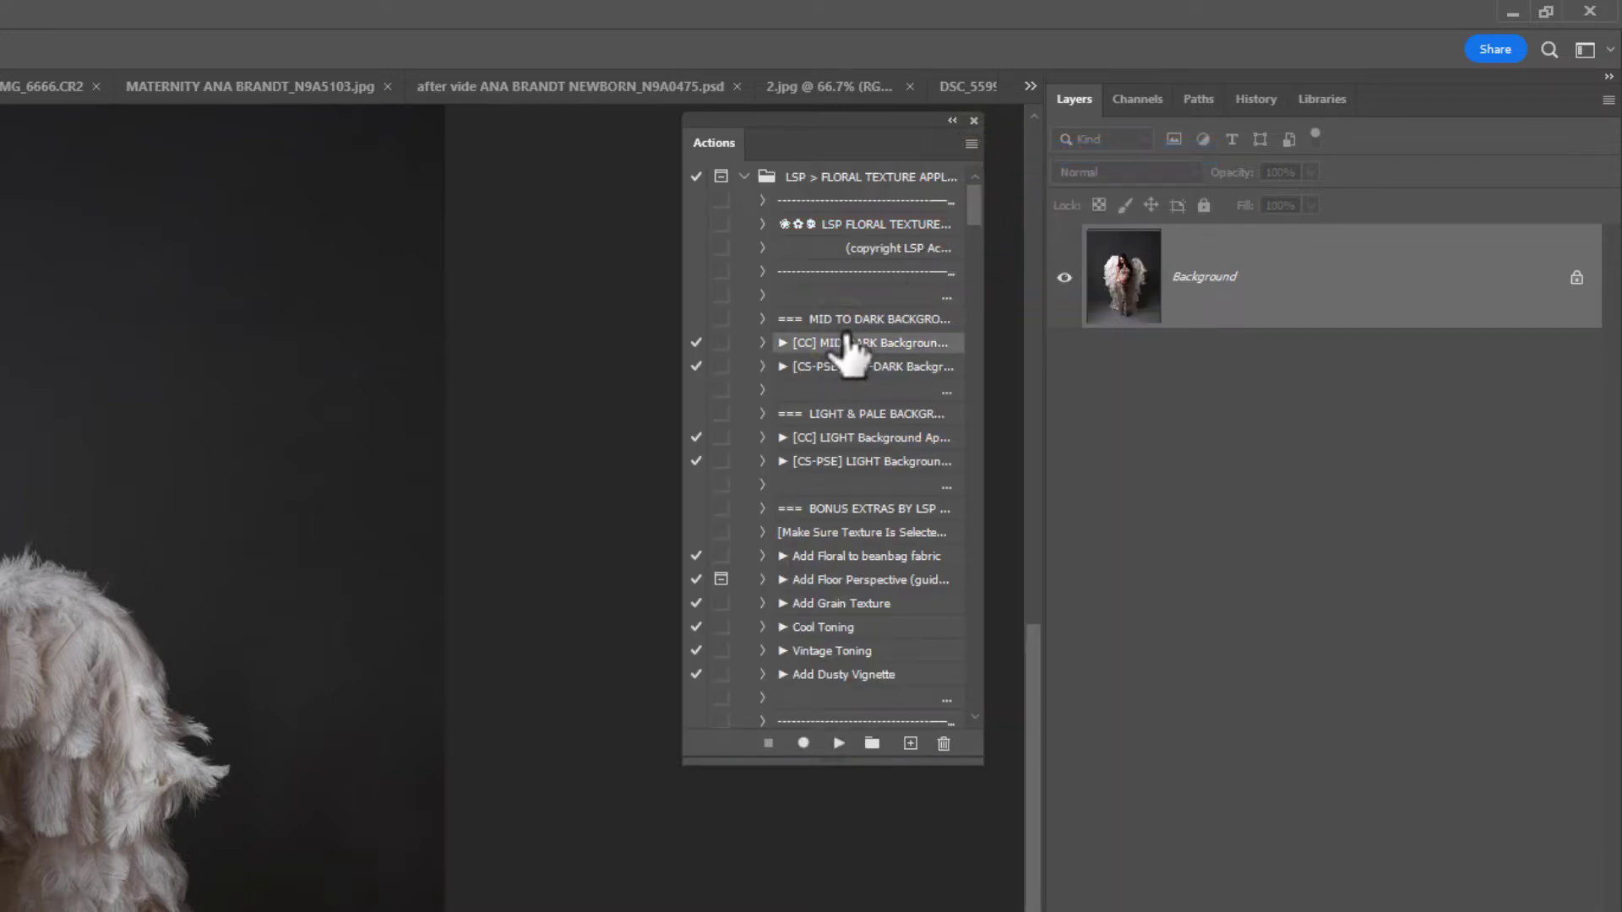
{"action": "left_click", "coordinate": [972, 144]}
{"action": "left_click", "coordinate": [1001, 150]}
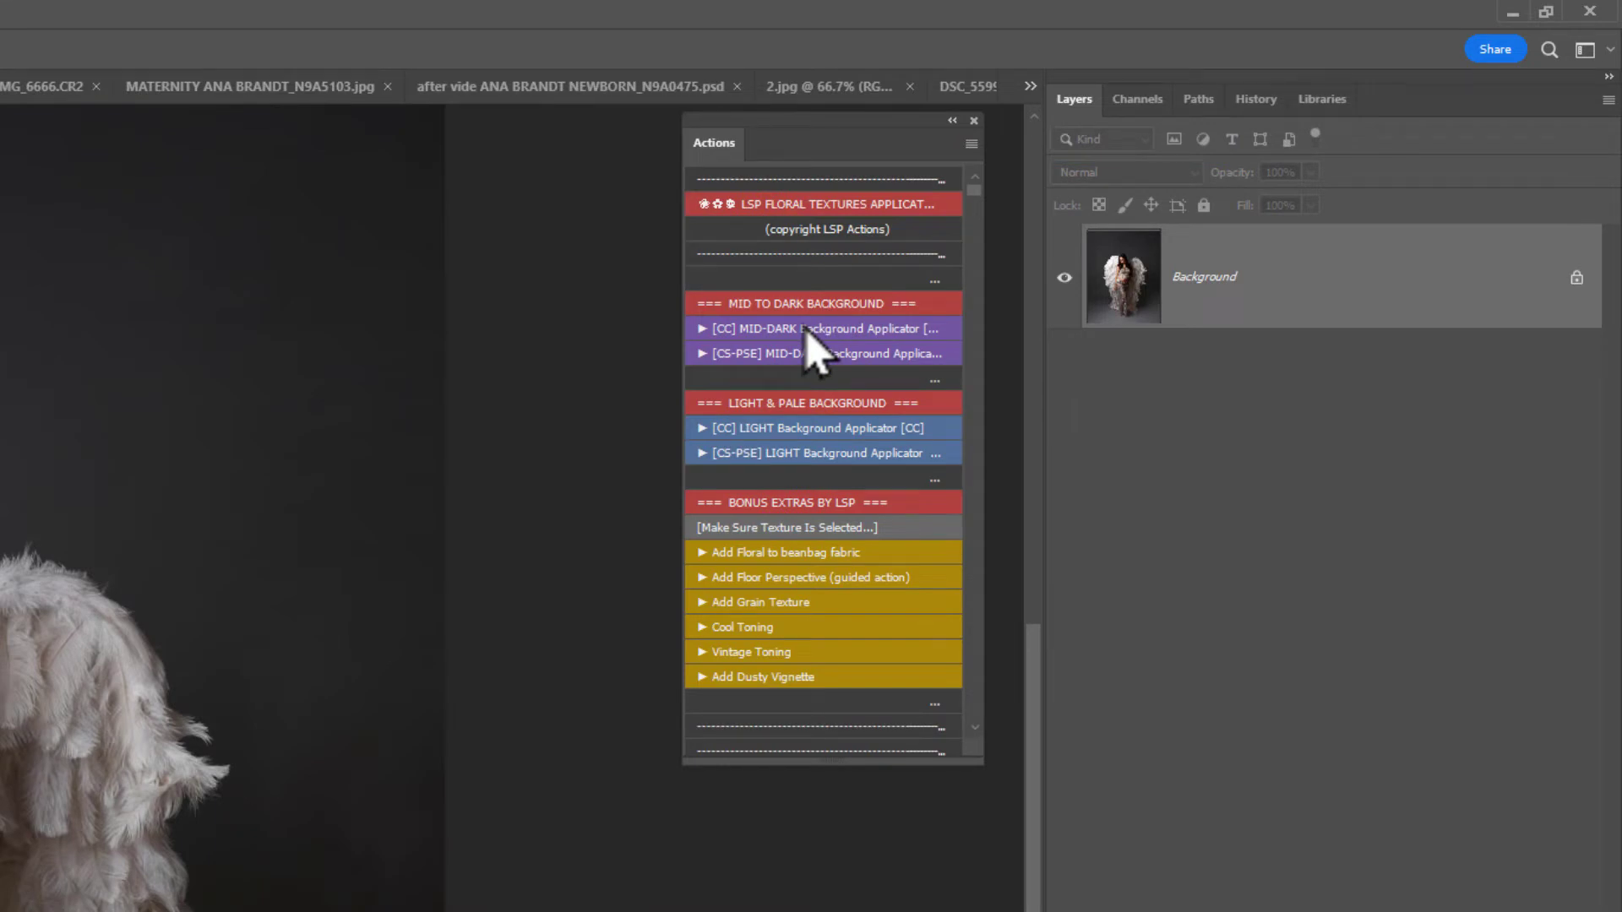
{"action": "left_click", "coordinate": [807, 334]}
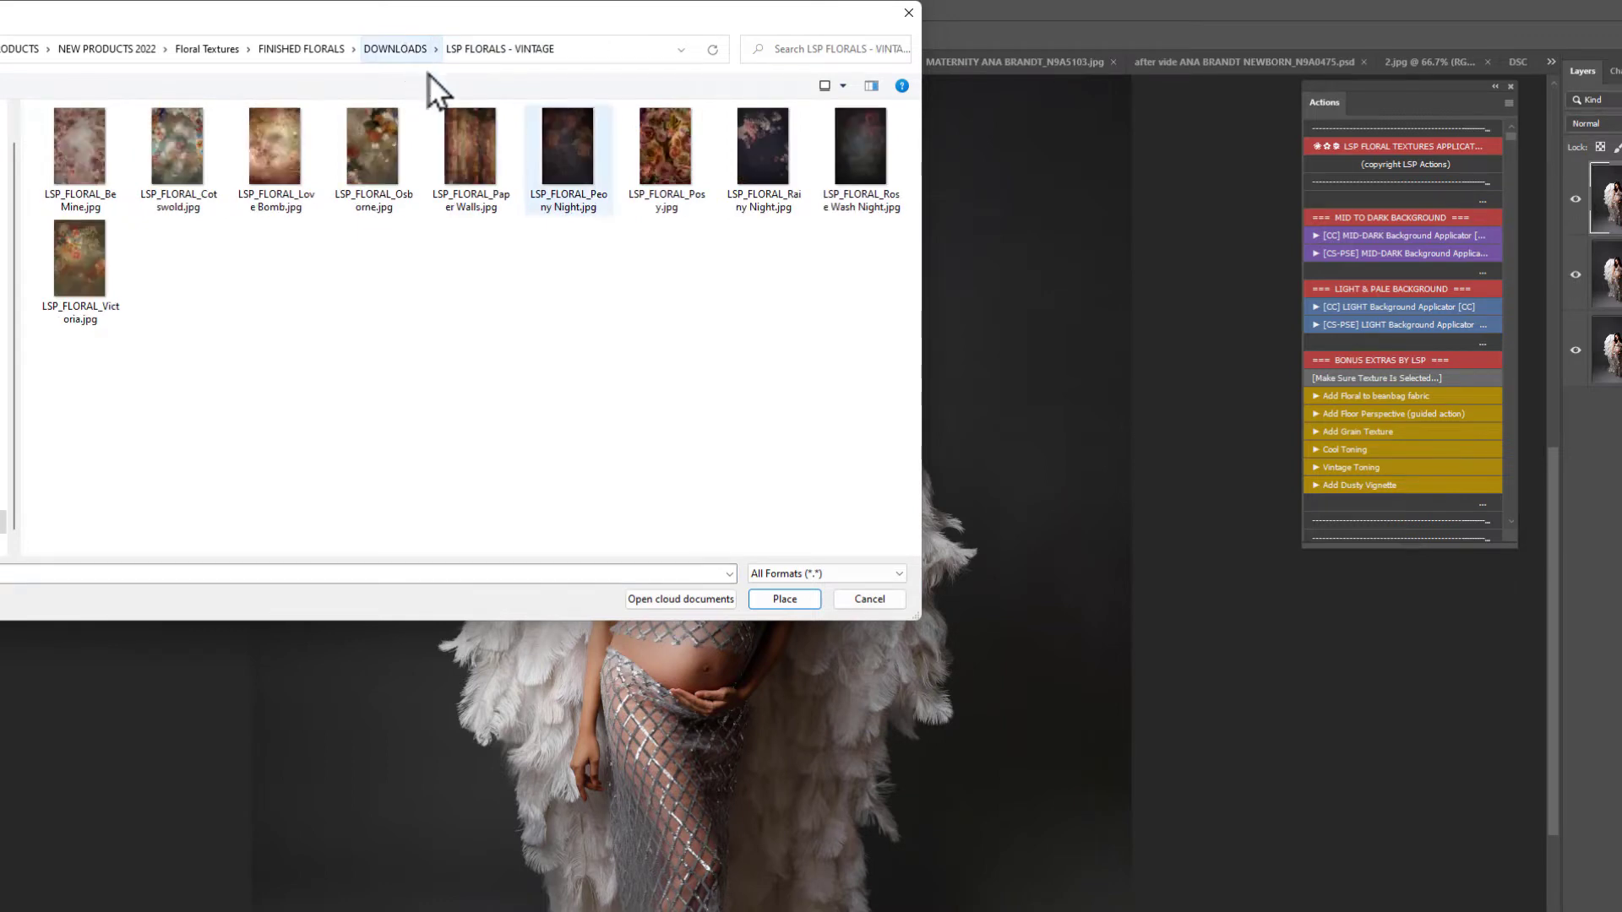
Show the textures as extra large icons, enlarge the file chooser and pick LSP_FLORAL_Victoria.jpg
{"action": "right_click", "coordinate": [591, 275]}
{"action": "mouse_move", "coordinate": [655, 285]}
{"action": "left_click", "coordinate": [868, 284]}
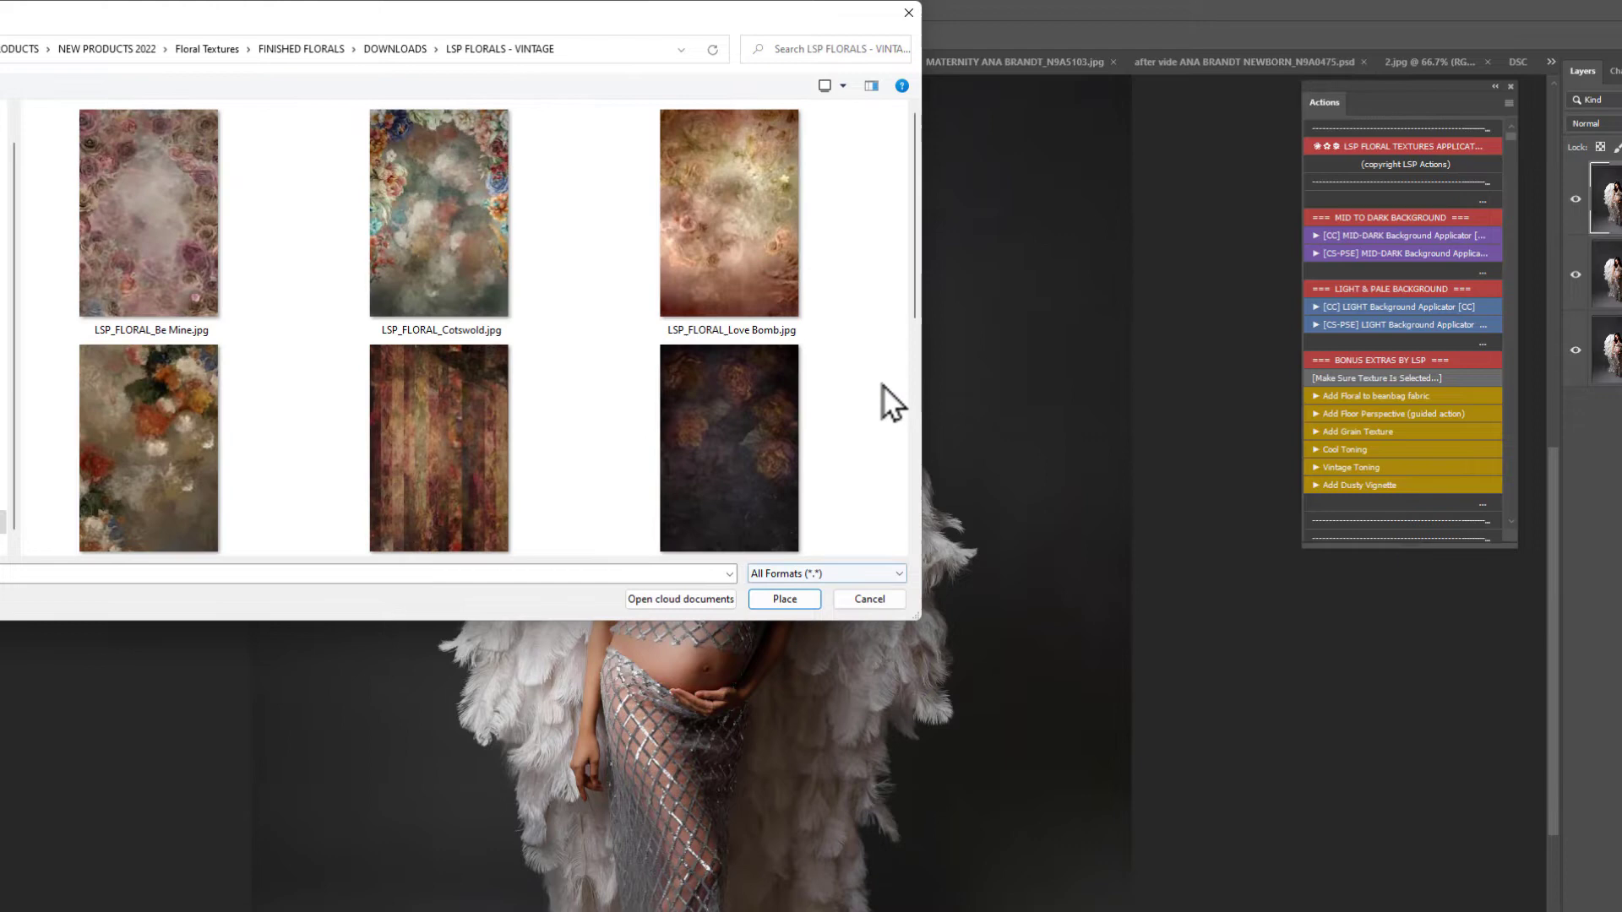
{"action": "left_click_drag", "start_coordinate": [920, 620], "coordinate": [1046, 897]}
{"action": "left_click", "coordinate": [458, 278]}
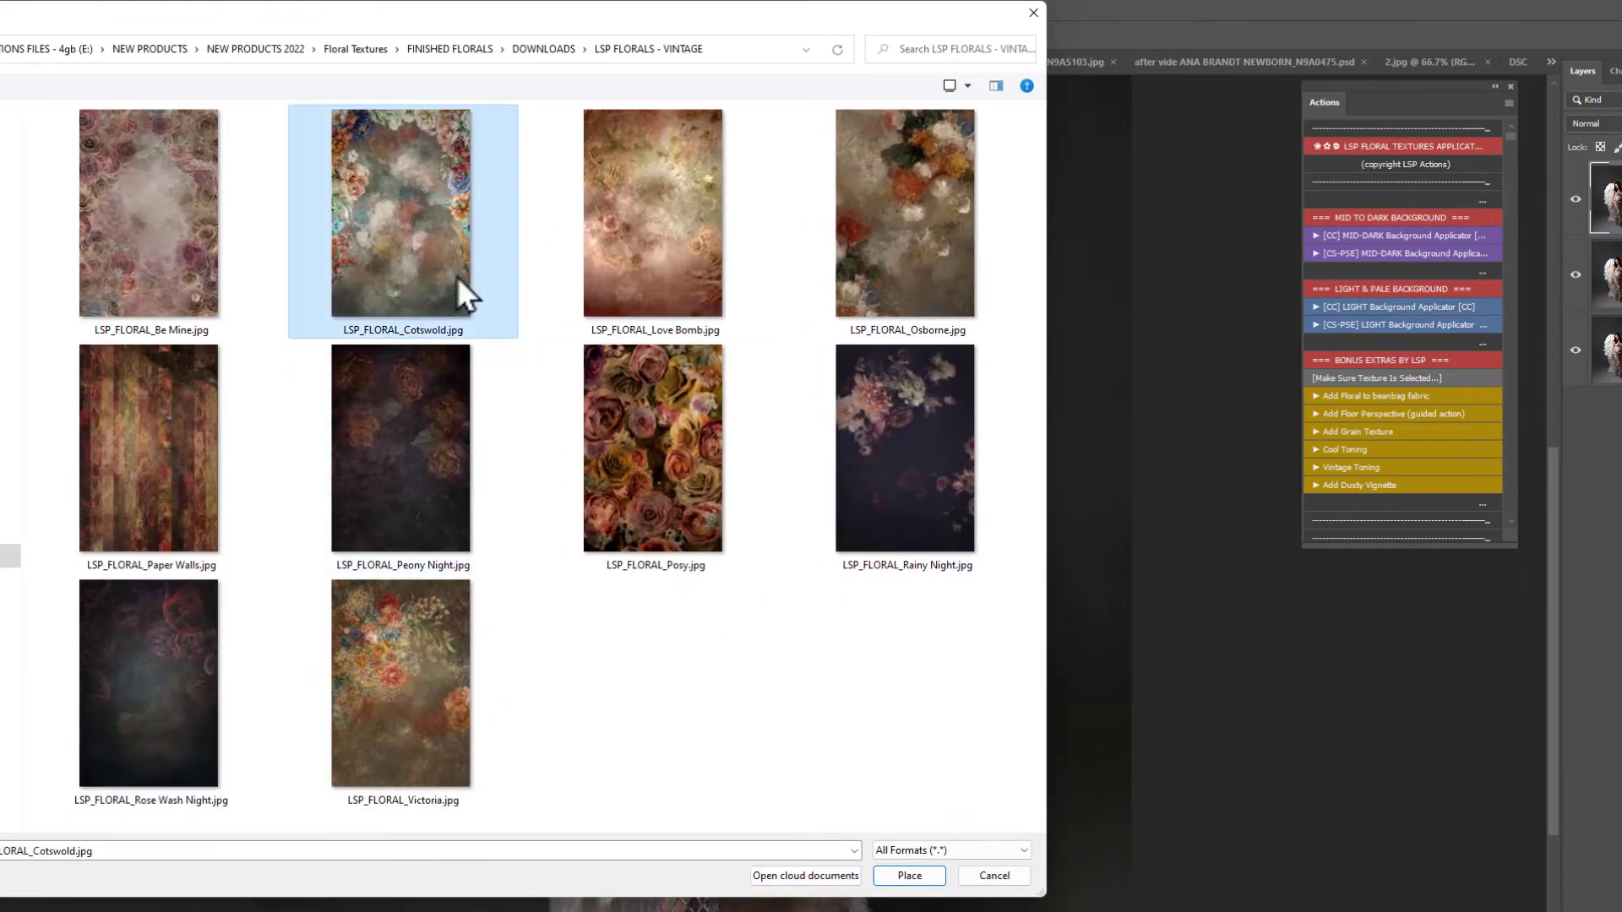
{"action": "left_click", "coordinate": [419, 688]}
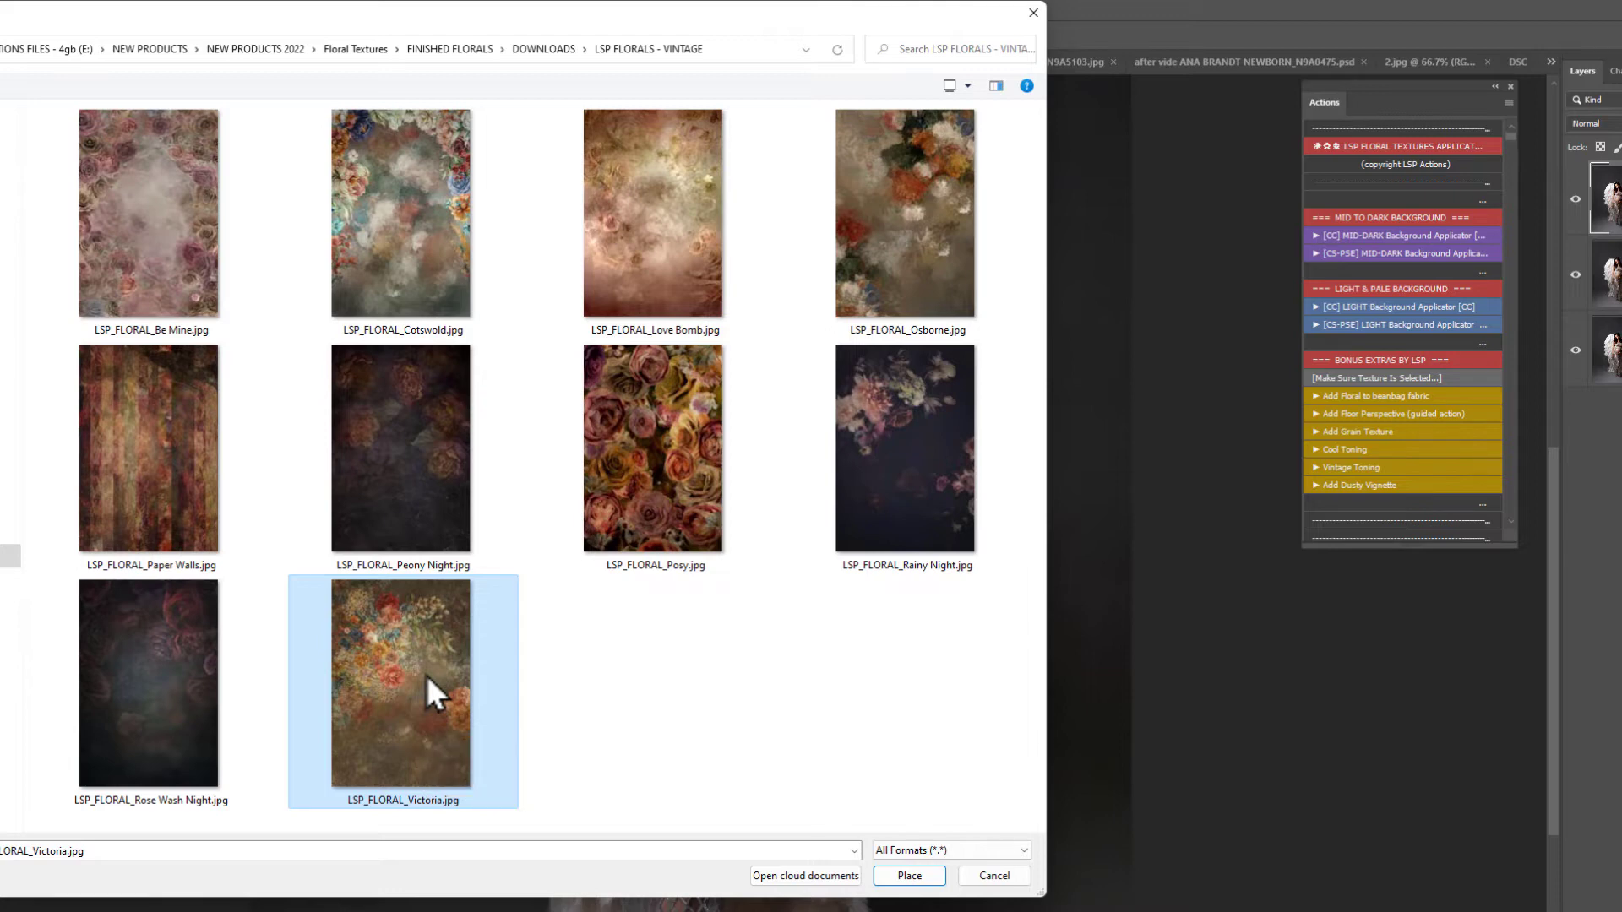
Place the Victoria texture, scale it to about 132% to cover the canvas, and commit it
{"action": "left_click", "coordinate": [910, 875]}
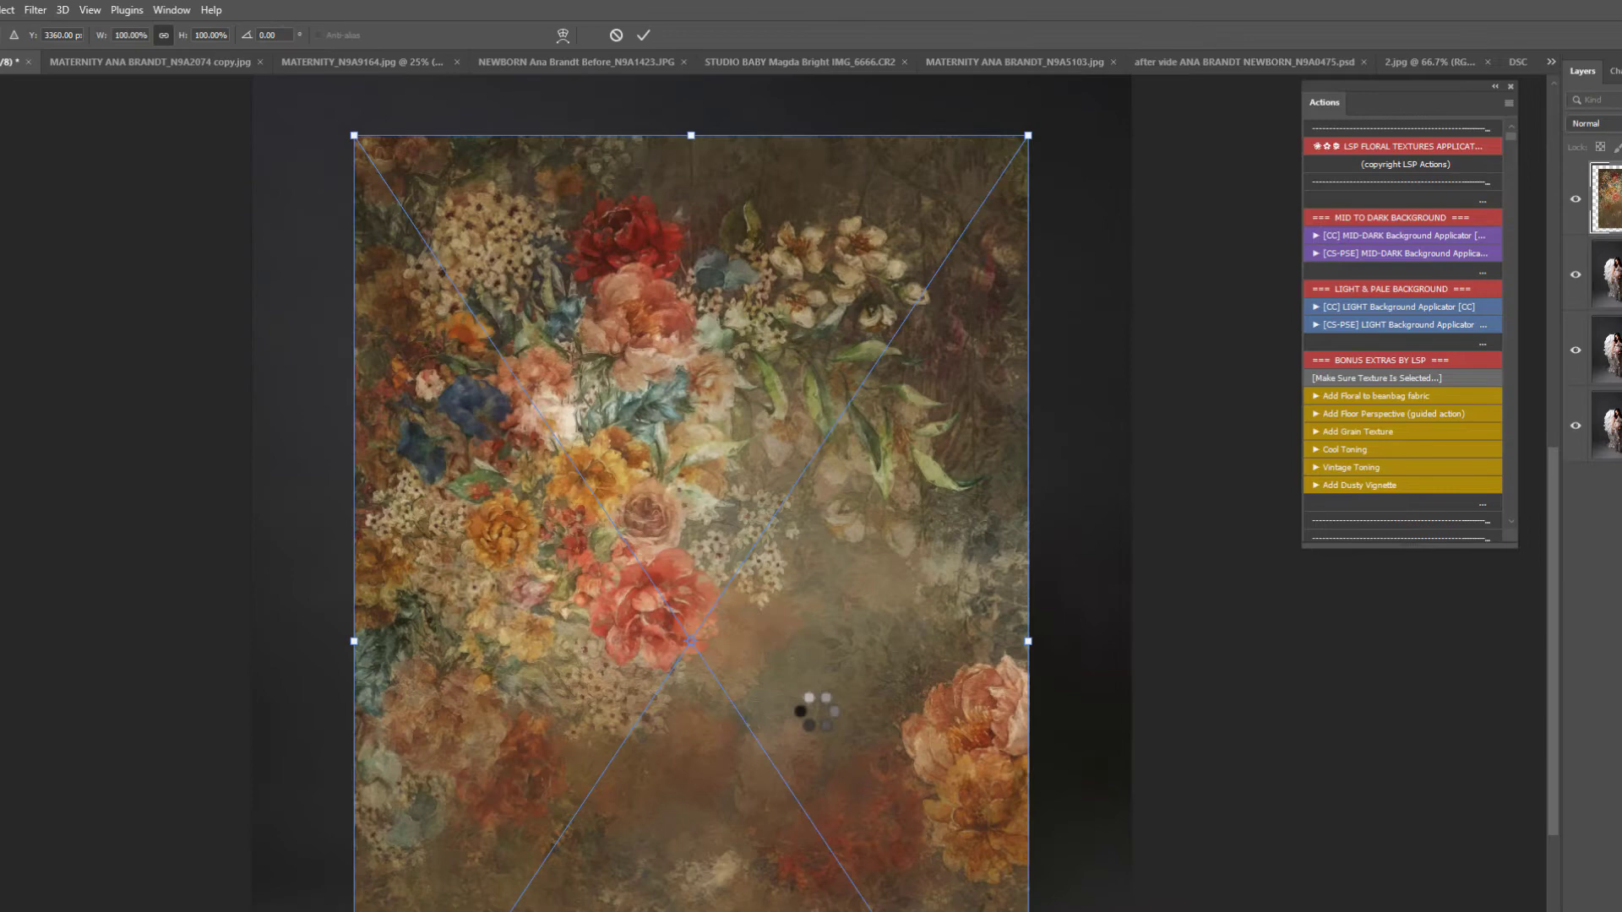
{"action": "left_click_drag", "start_coordinate": [673, 702], "coordinate": [578, 626]}
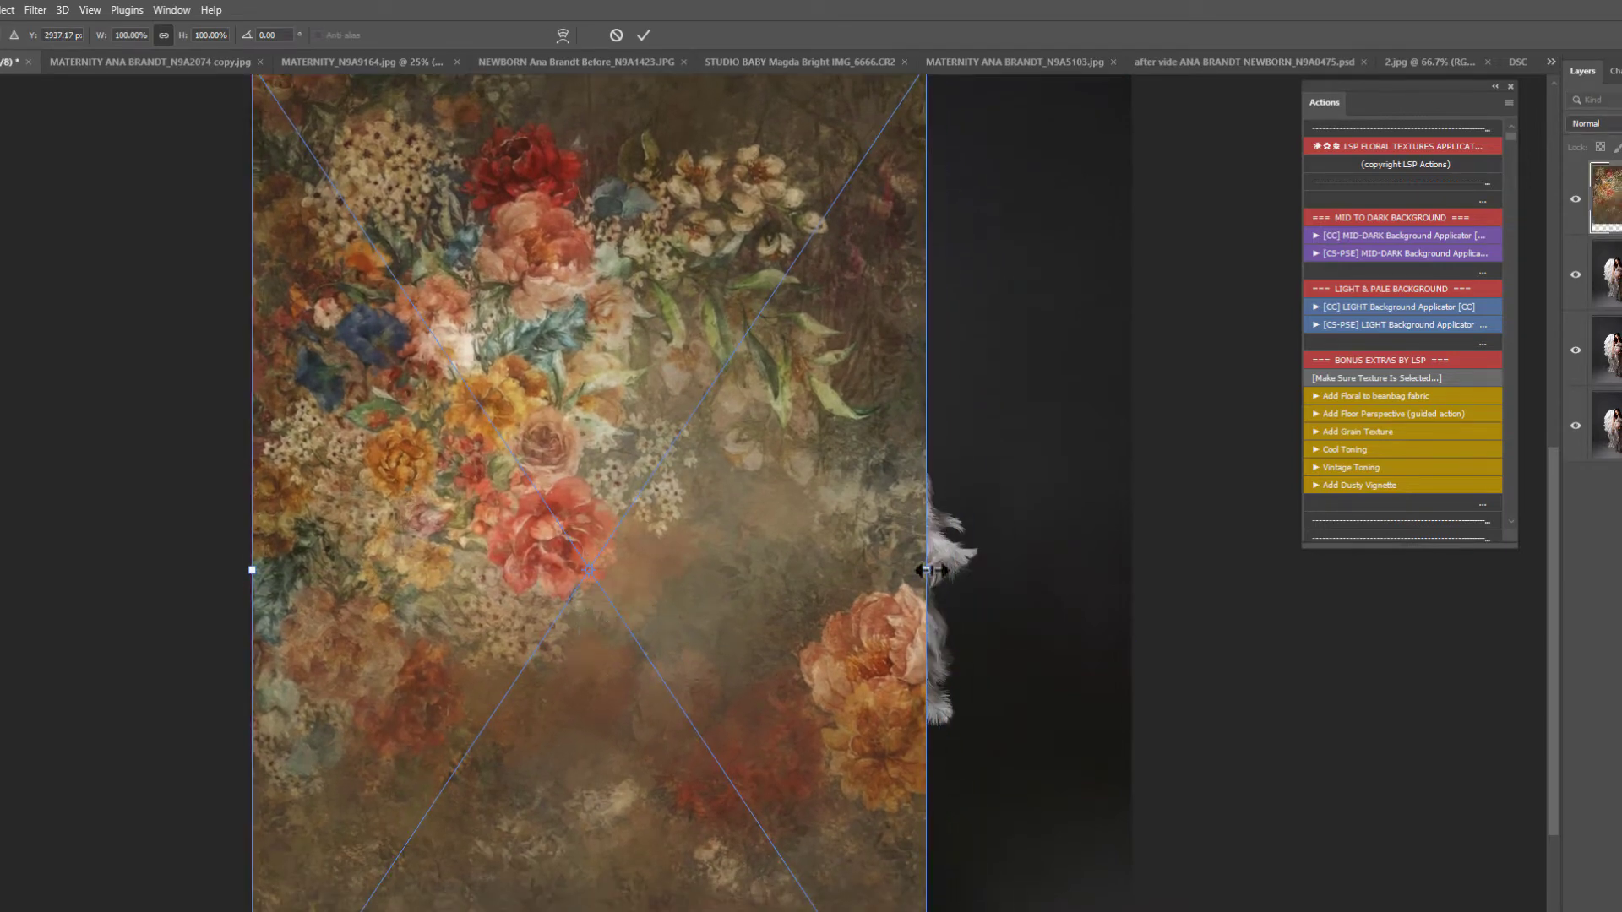
{"action": "left_click_drag", "start_coordinate": [925, 569], "coordinate": [1130, 570]}
{"action": "left_click_drag", "start_coordinate": [982, 568], "coordinate": [951, 705]}
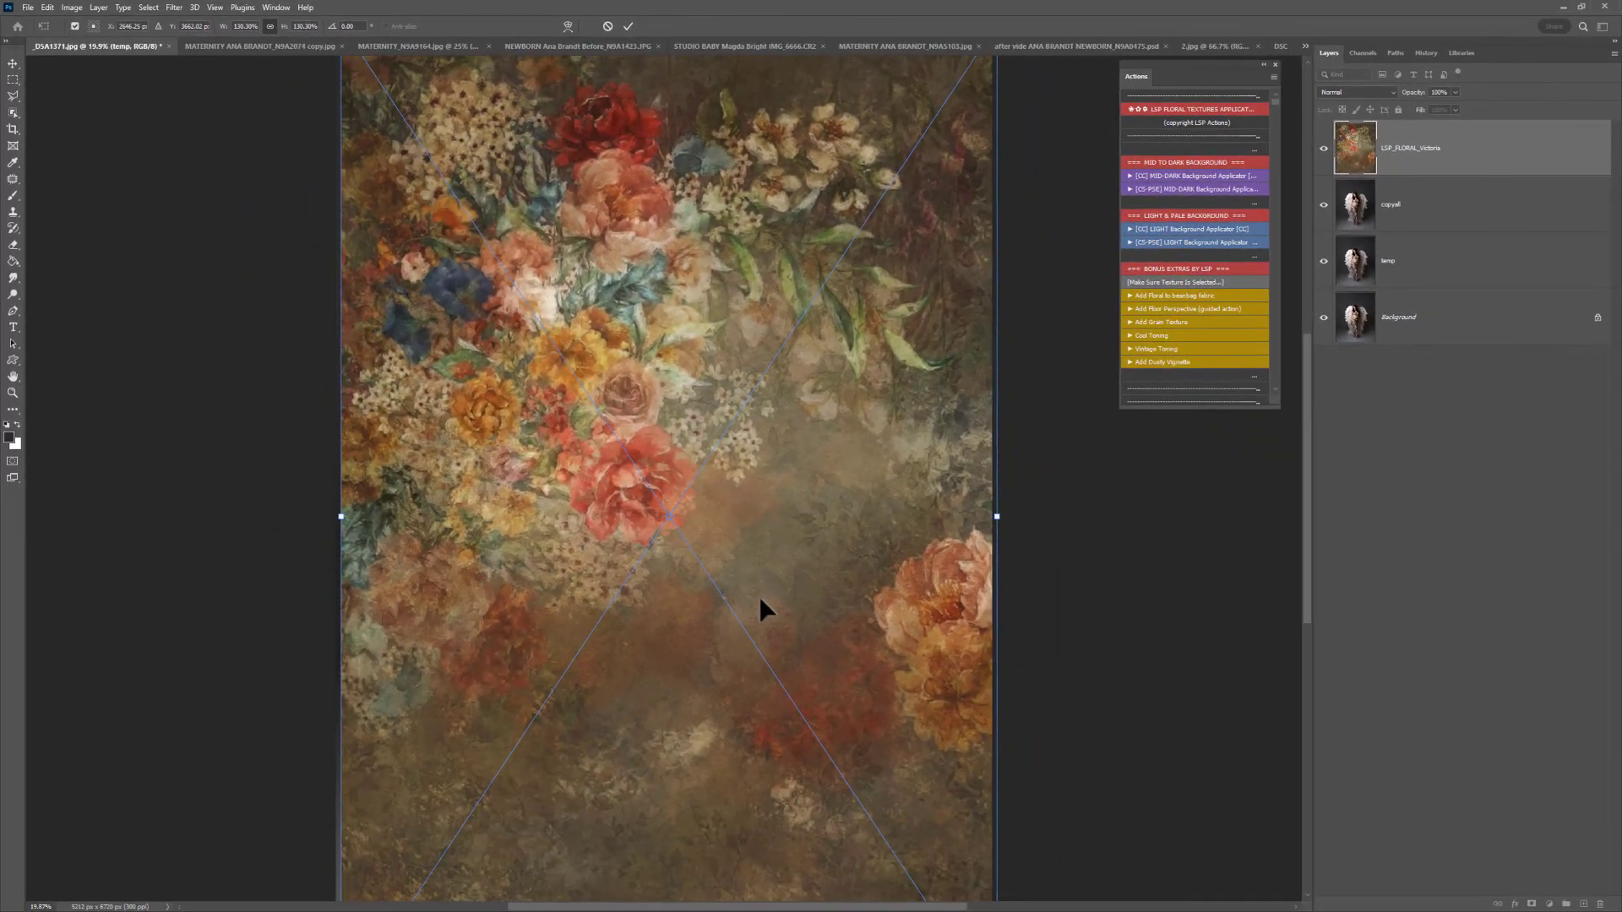
{"action": "left_click_drag", "start_coordinate": [707, 626], "coordinate": [701, 630]}
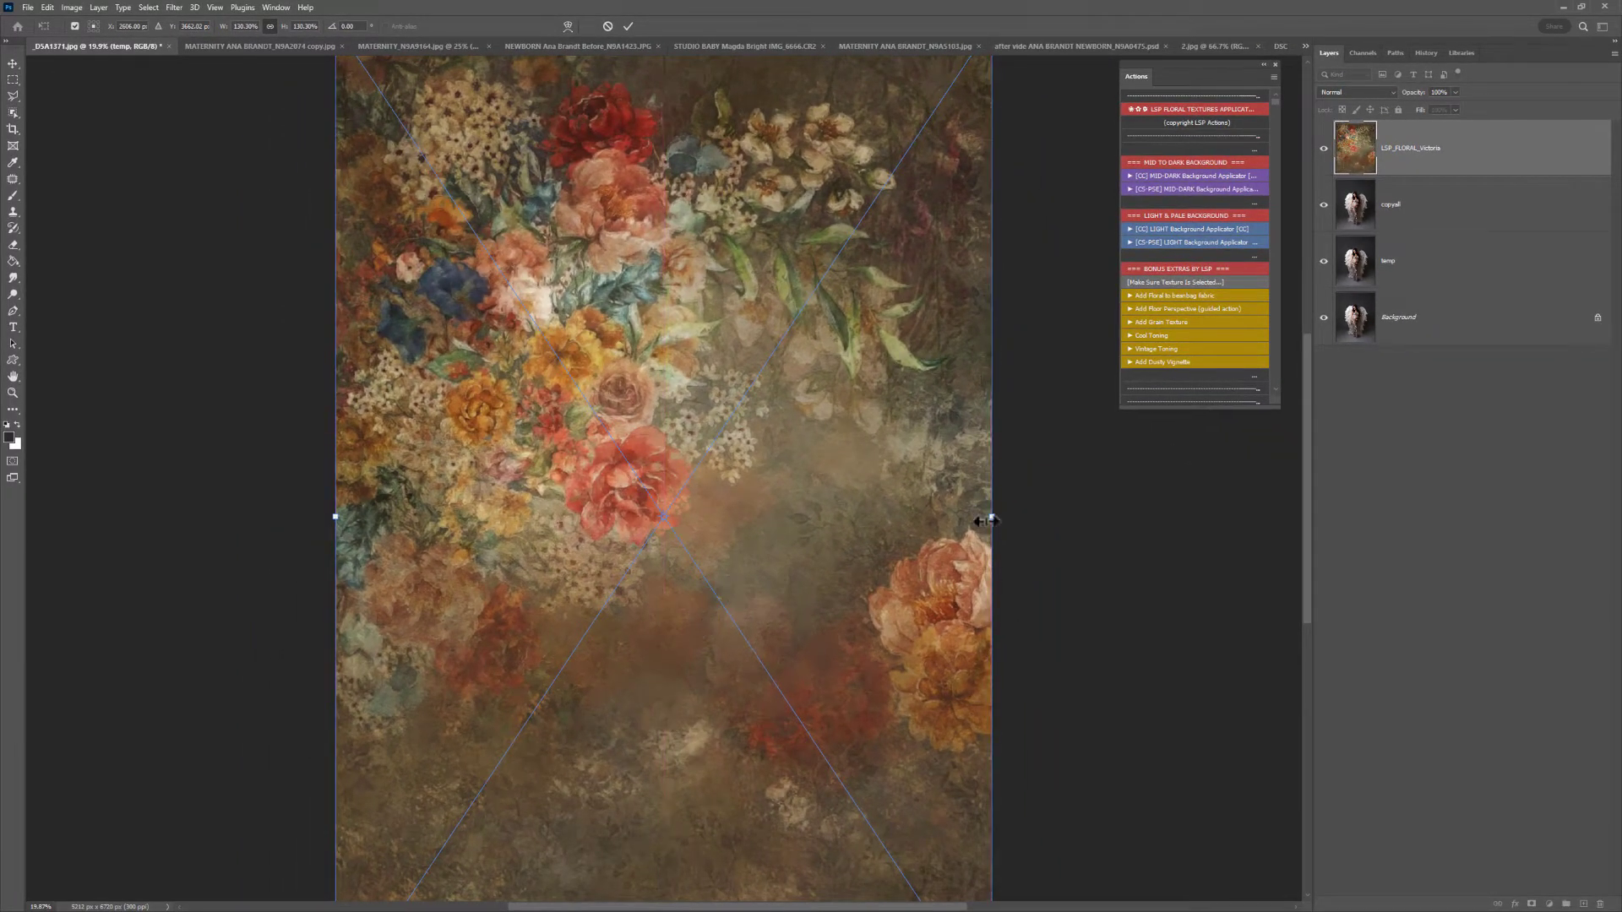
{"action": "left_click_drag", "start_coordinate": [988, 522], "coordinate": [769, 469]}
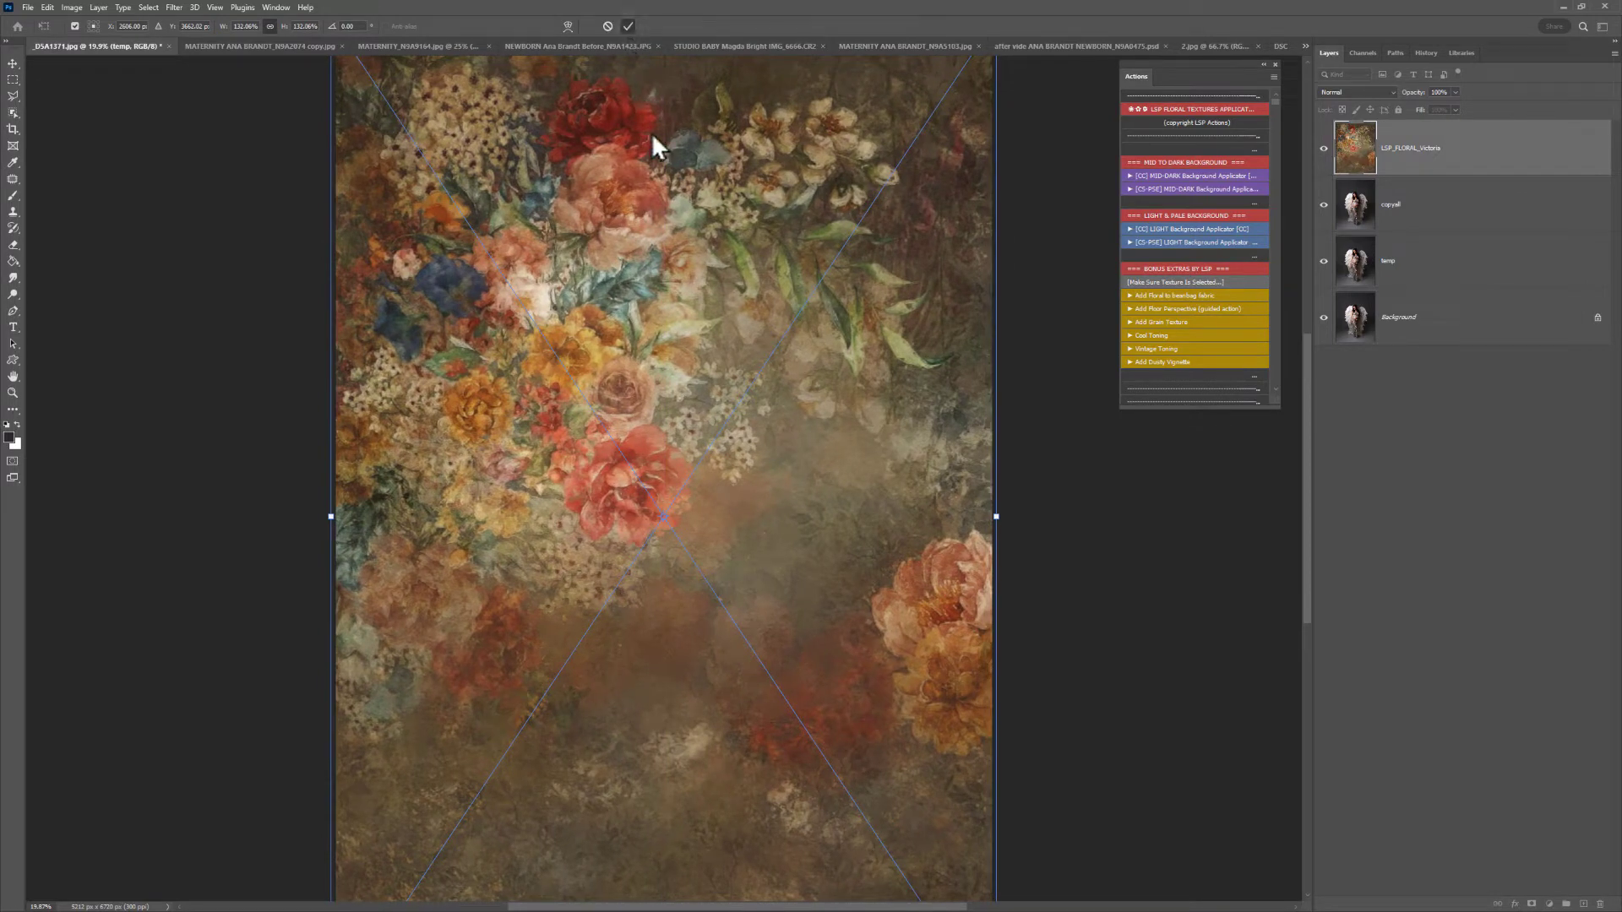
{"action": "key", "text": "Return"}
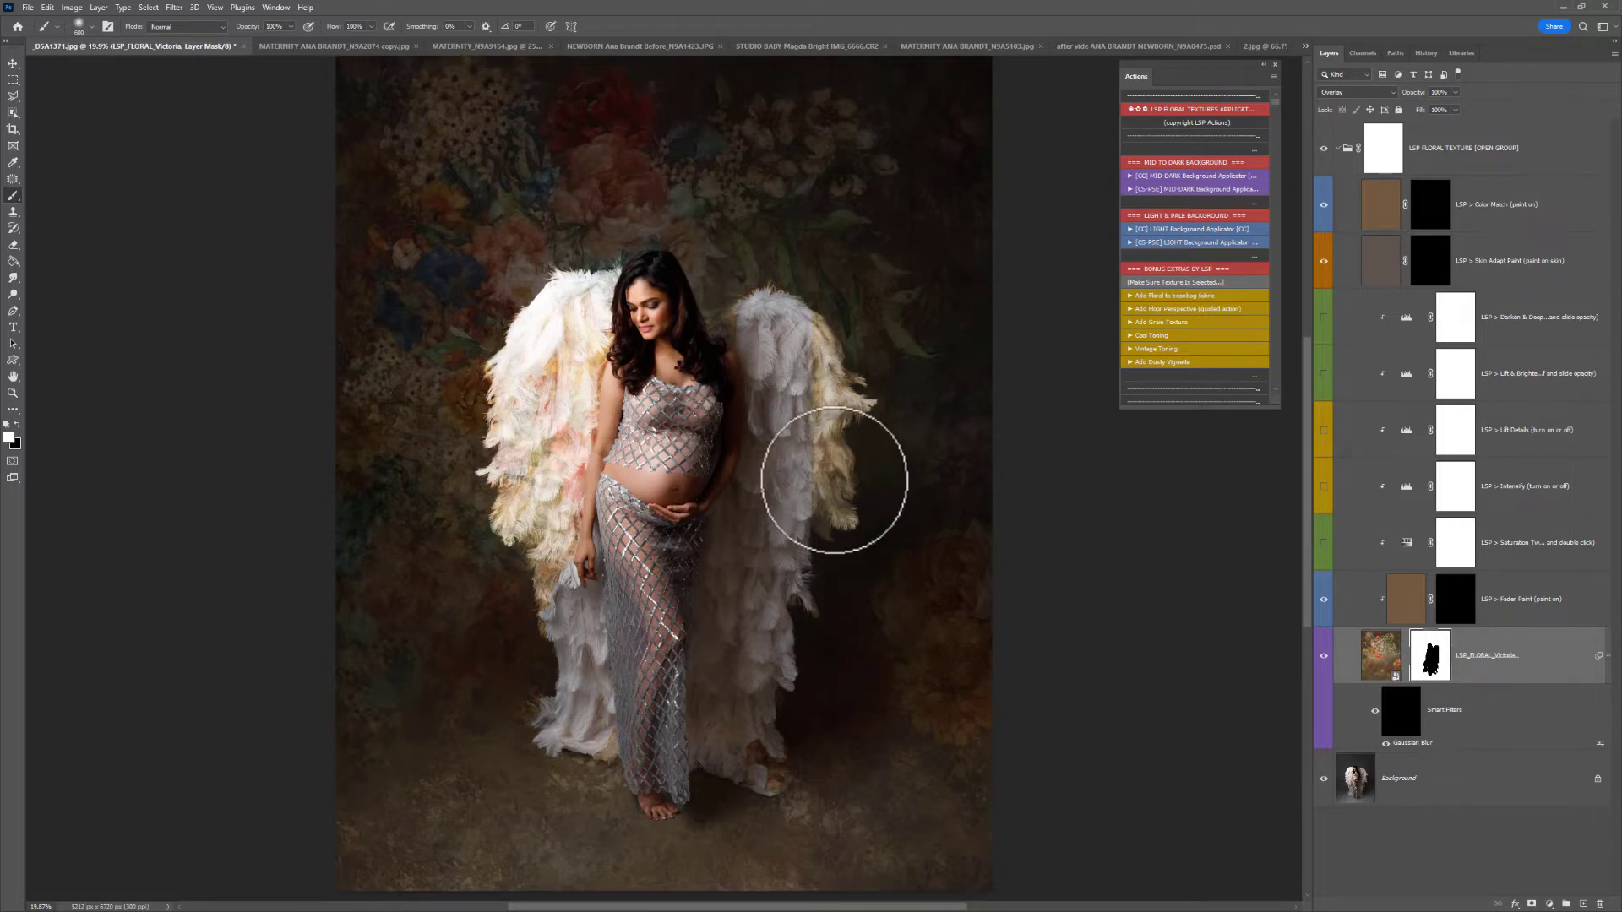
Zoom out to view the whole portrait and return to the Brush for mask painting
{"action": "key", "text": "z"}
{"action": "left_click", "coordinate": [810, 479]}
{"action": "key", "text": "b"}
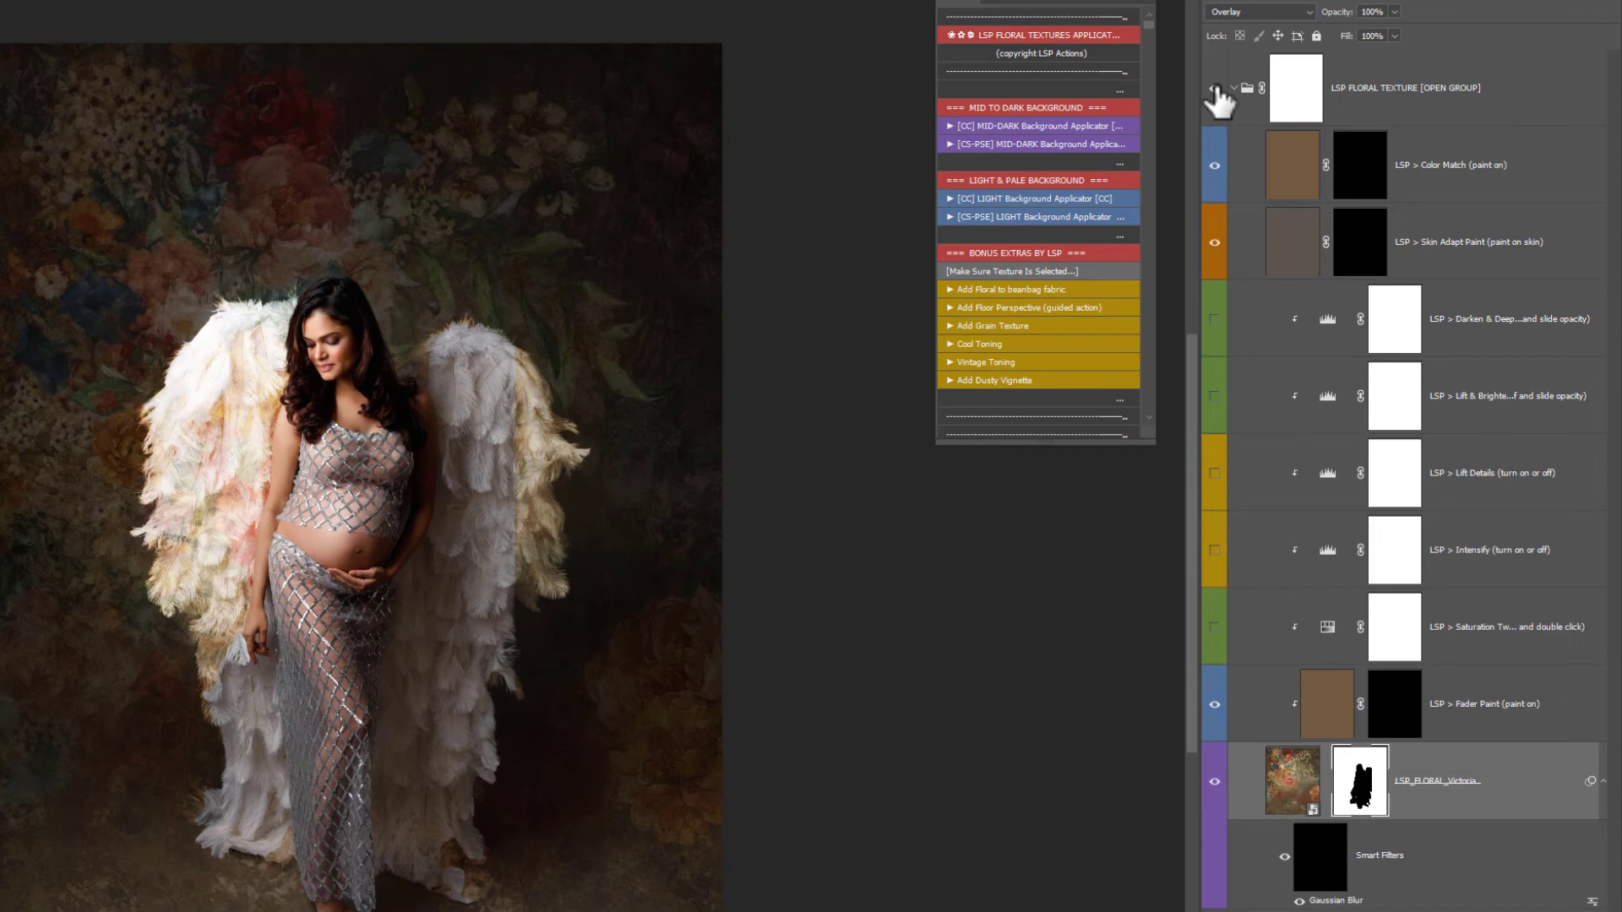
Compare the floral texture group hidden and shown, then target the texture layer and Fader Paint mask
{"action": "left_click", "coordinate": [1215, 88]}
{"action": "left_click", "coordinate": [1214, 88]}
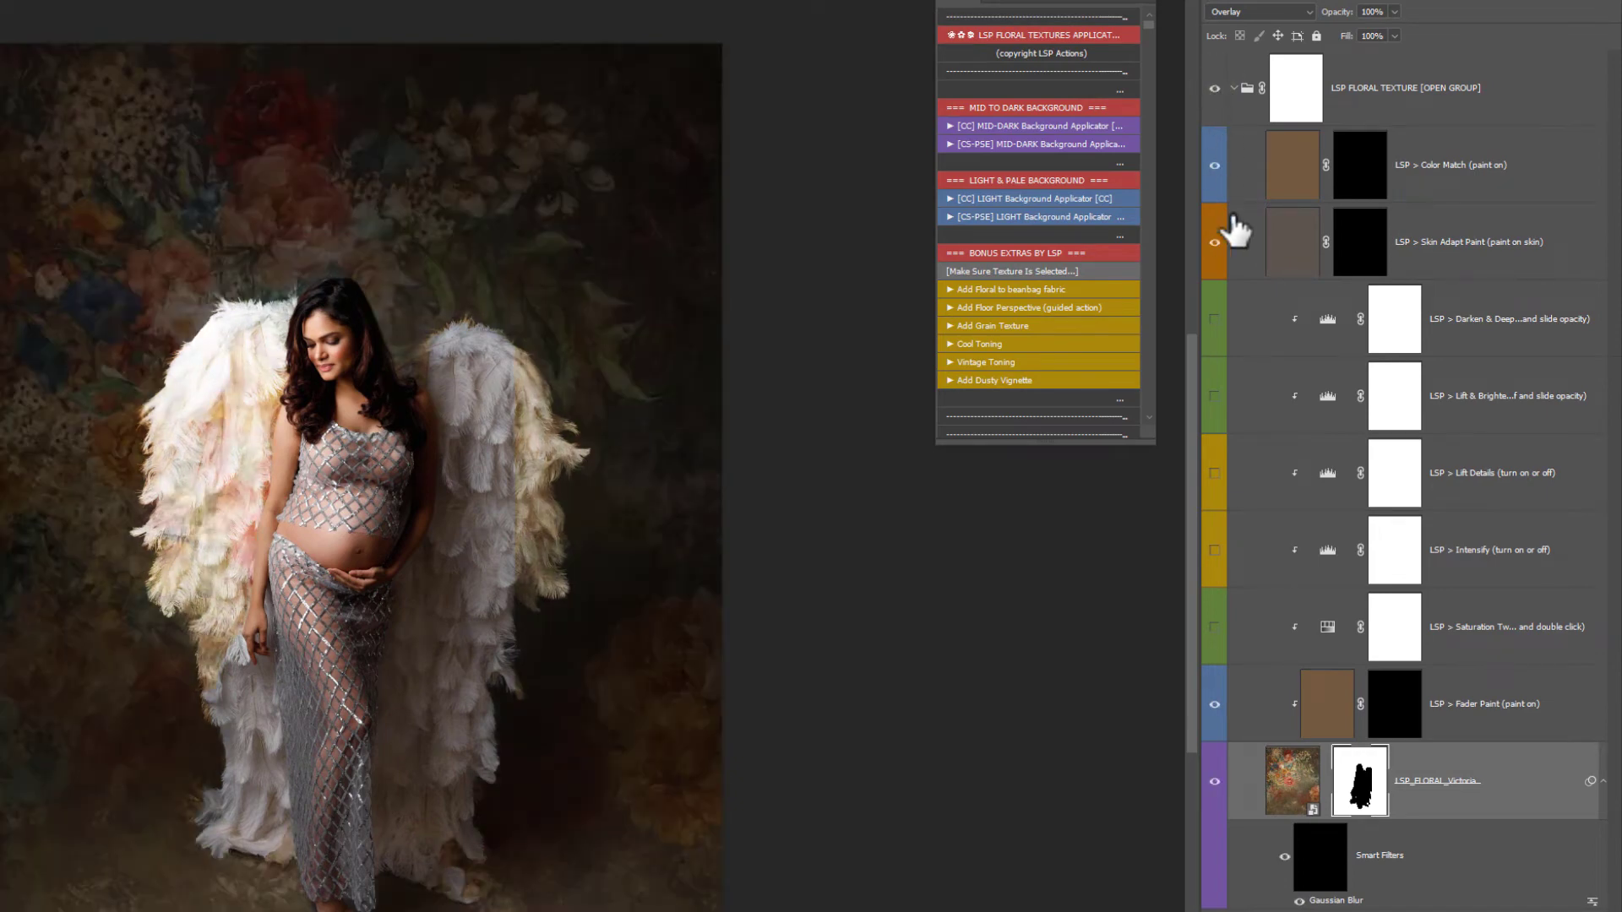
{"action": "left_click", "coordinate": [1292, 773]}
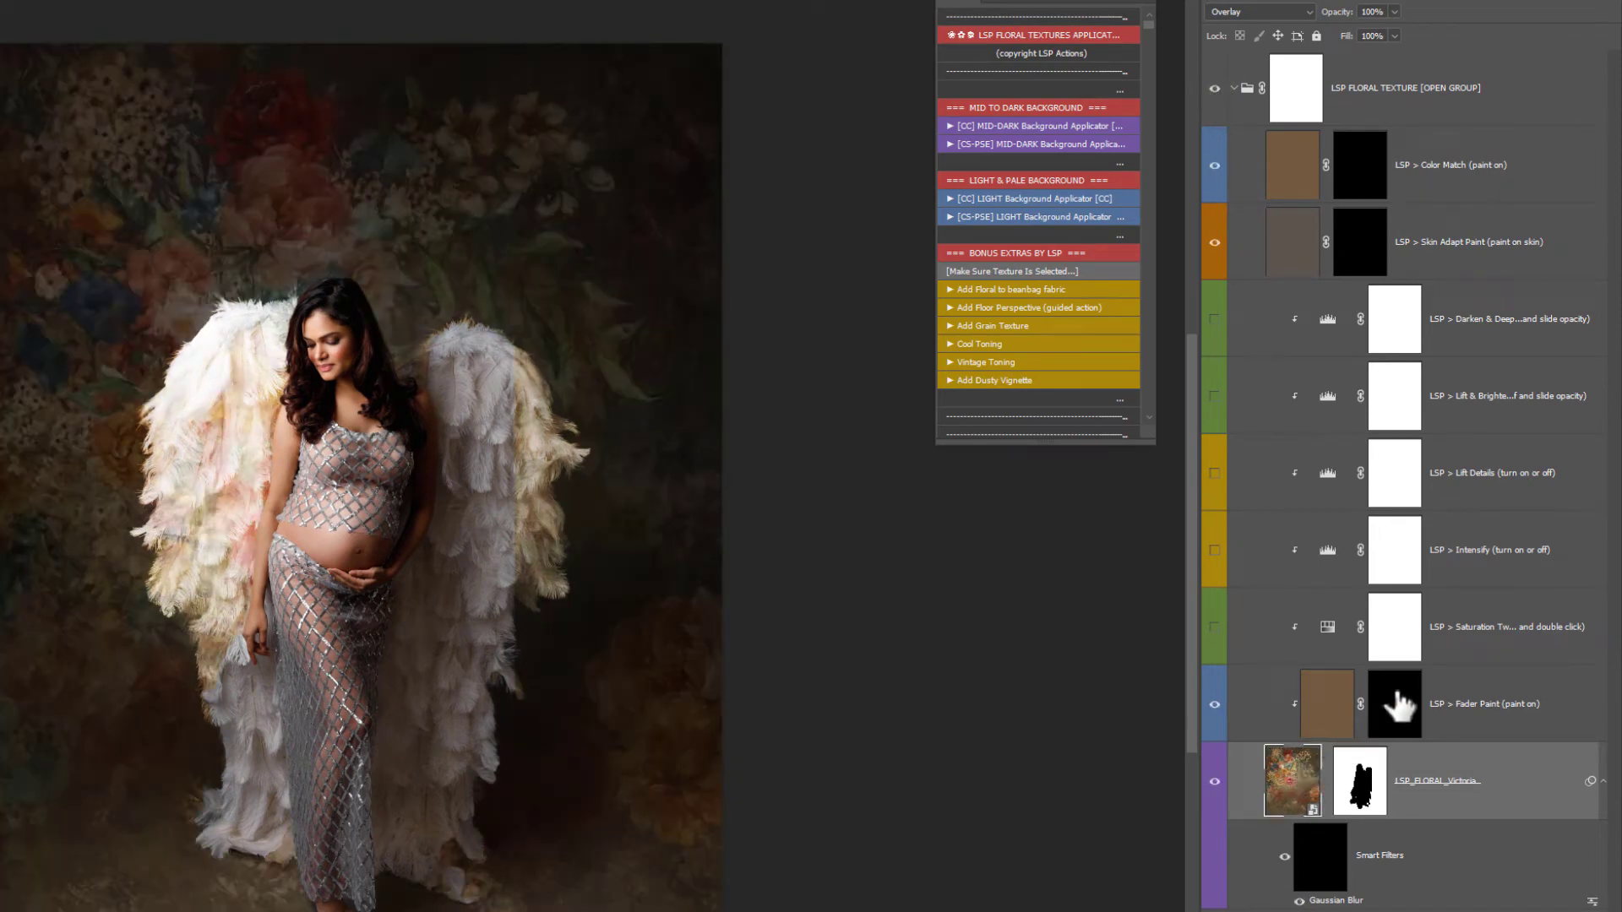
{"action": "left_click", "coordinate": [1395, 704]}
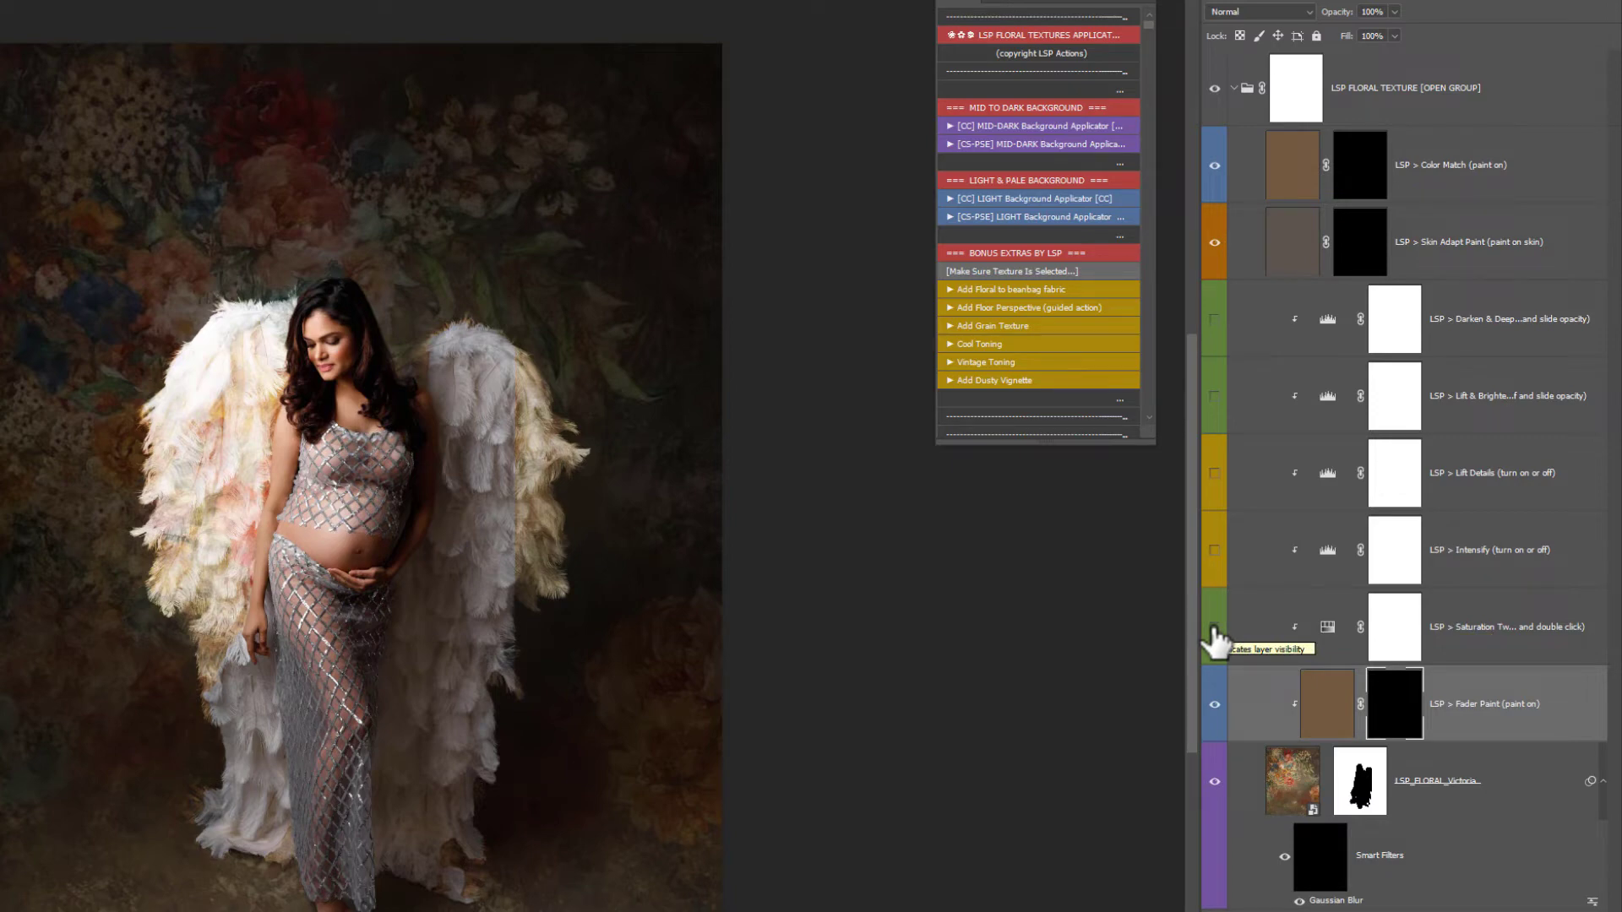
Compare the Intensify and Lift Details effects on and off, leaving both off
{"action": "left_click", "coordinate": [1214, 551]}
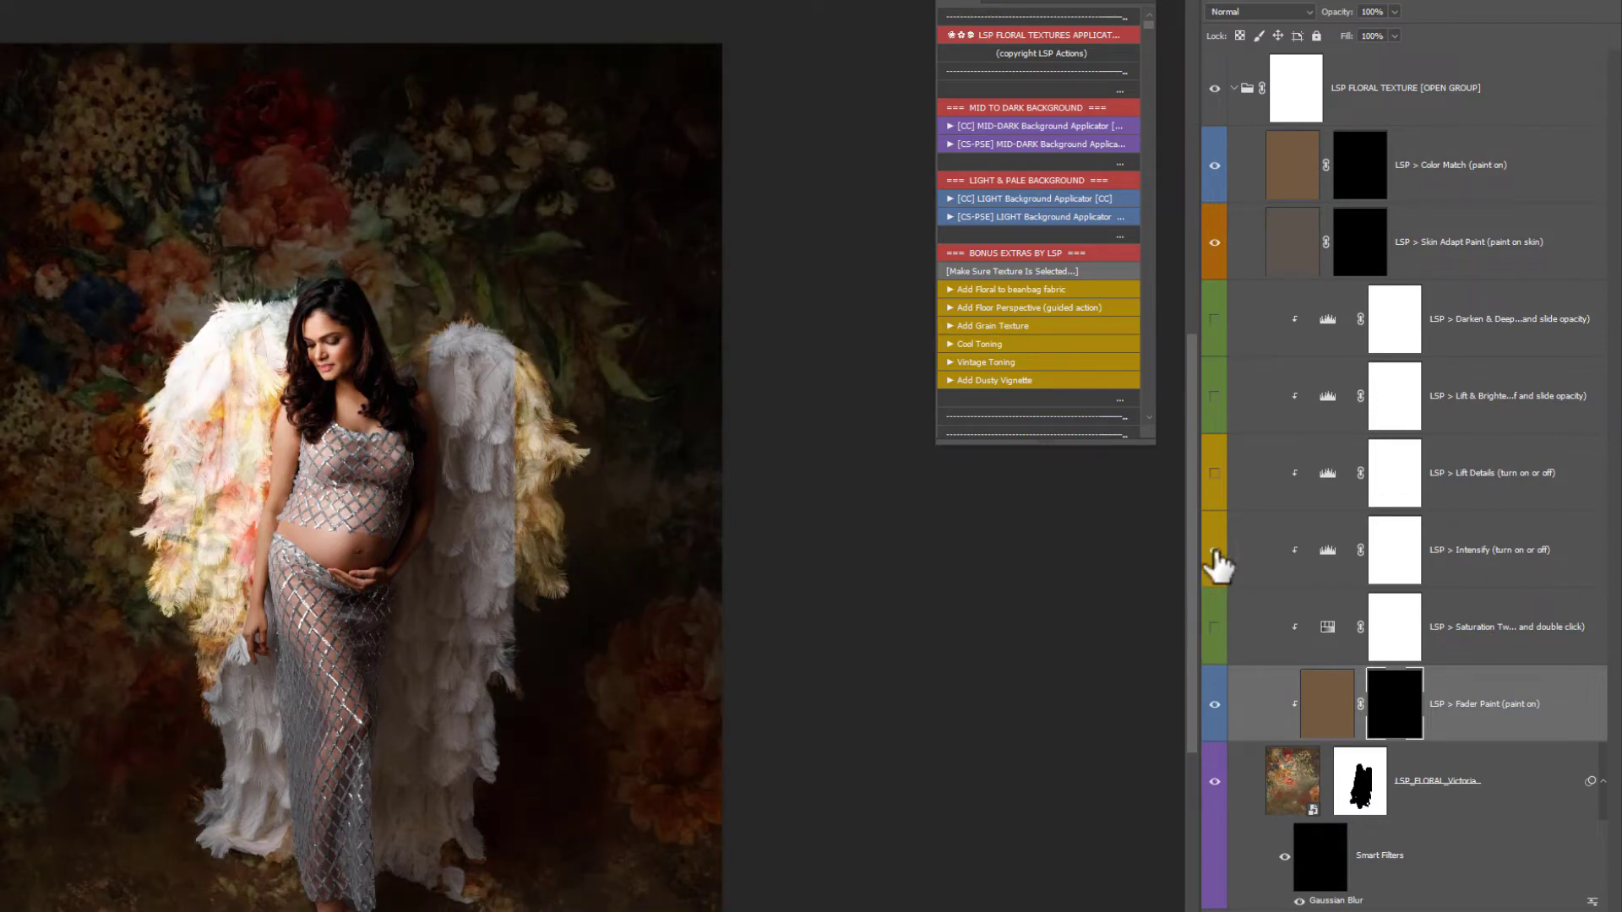
{"action": "left_click", "coordinate": [1214, 551]}
{"action": "left_click", "coordinate": [1214, 551]}
{"action": "left_click", "coordinate": [1214, 551]}
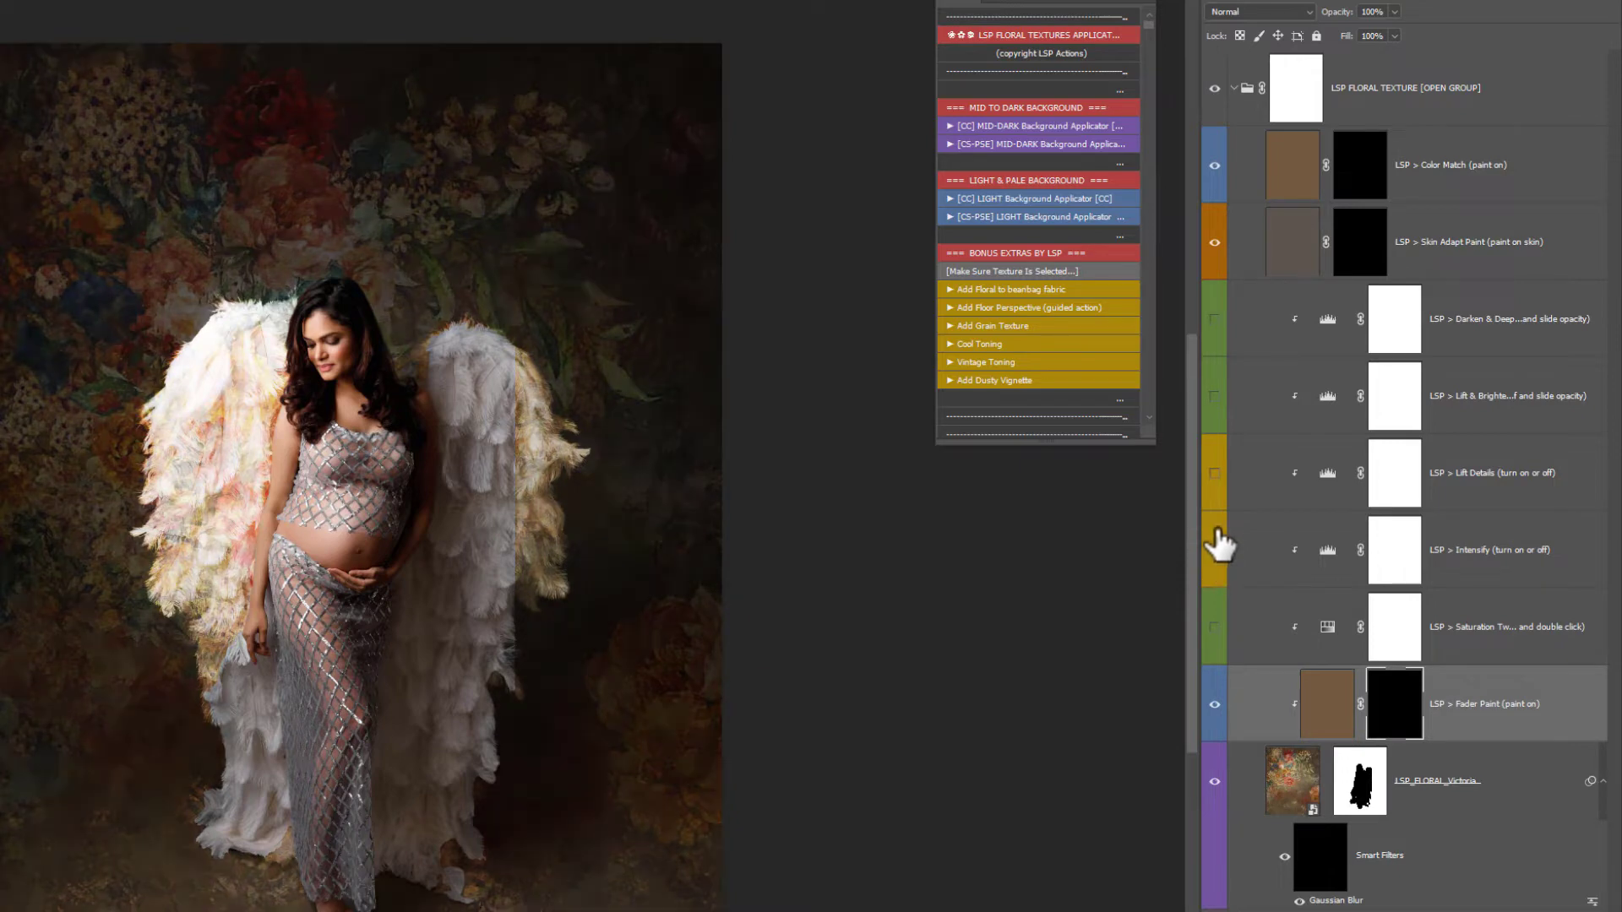
{"action": "left_click", "coordinate": [1213, 474]}
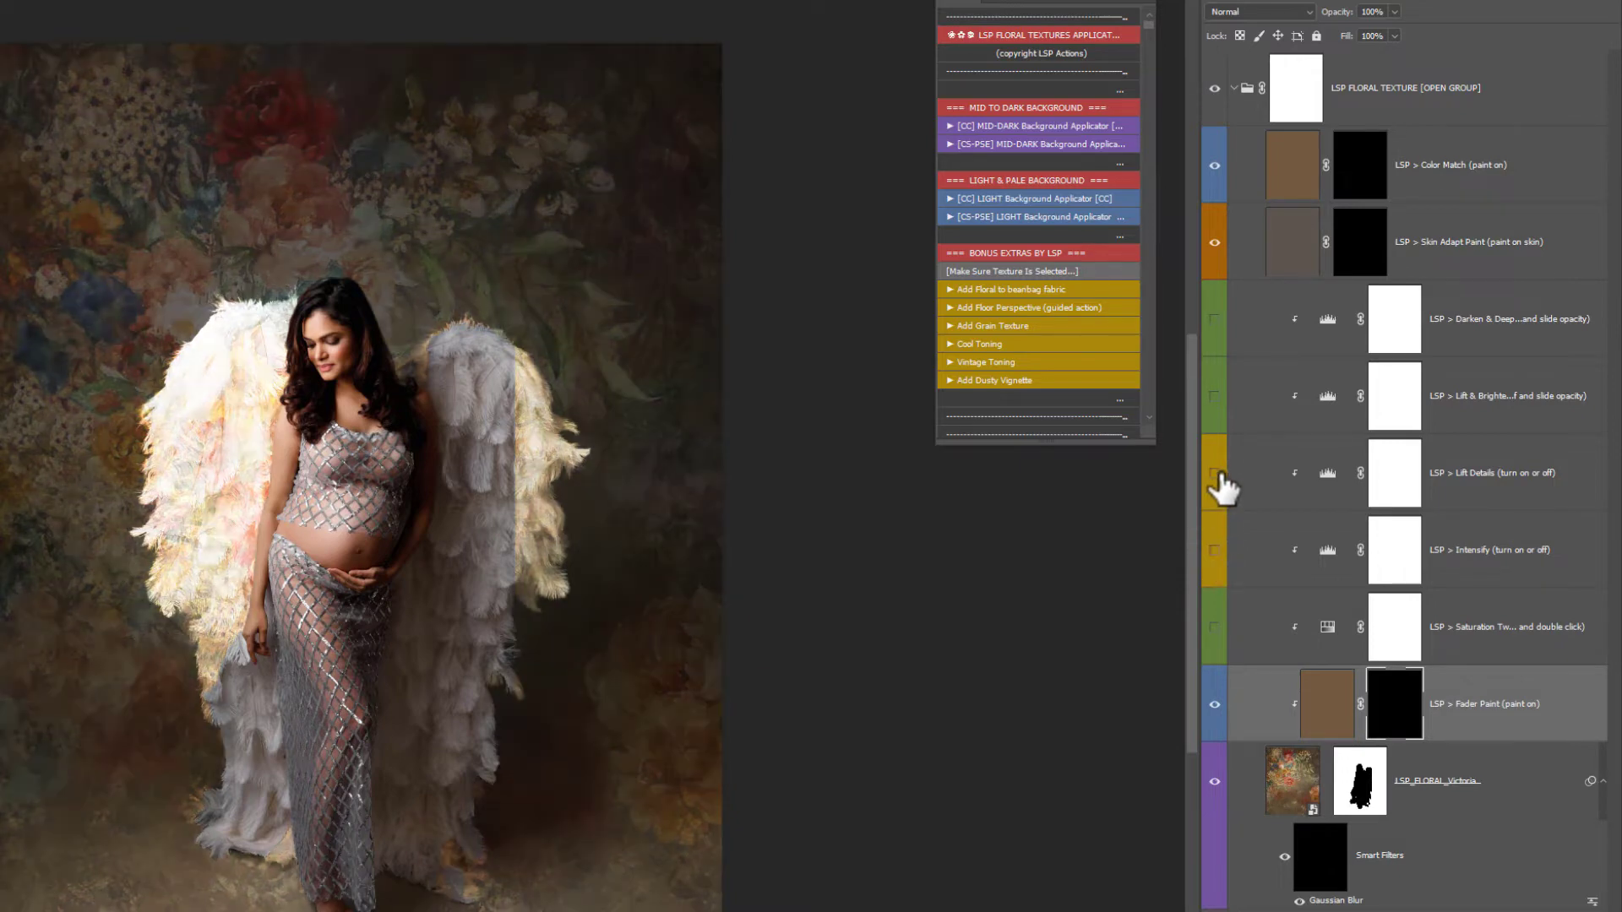
{"action": "left_click", "coordinate": [1214, 474]}
{"action": "left_click", "coordinate": [1214, 474]}
{"action": "left_click", "coordinate": [1215, 474]}
Compare lift and brighten, leave it off, and turn on darken and deepen
{"action": "left_click", "coordinate": [1213, 396]}
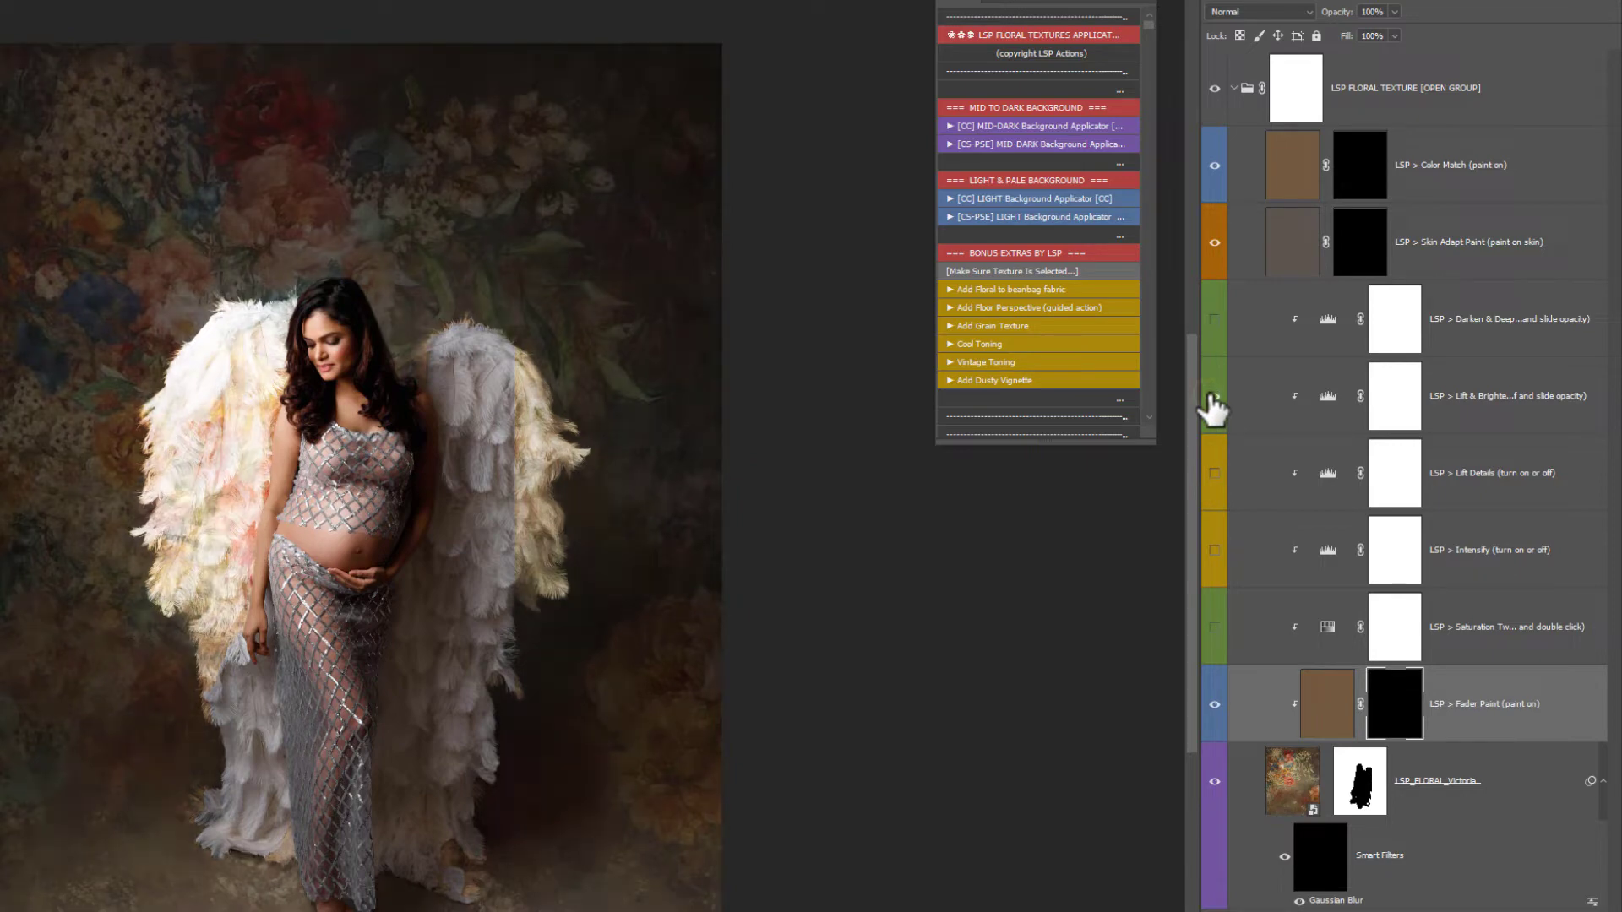
{"action": "left_click", "coordinate": [1213, 397]}
{"action": "left_click", "coordinate": [1213, 397]}
{"action": "left_click", "coordinate": [1213, 397]}
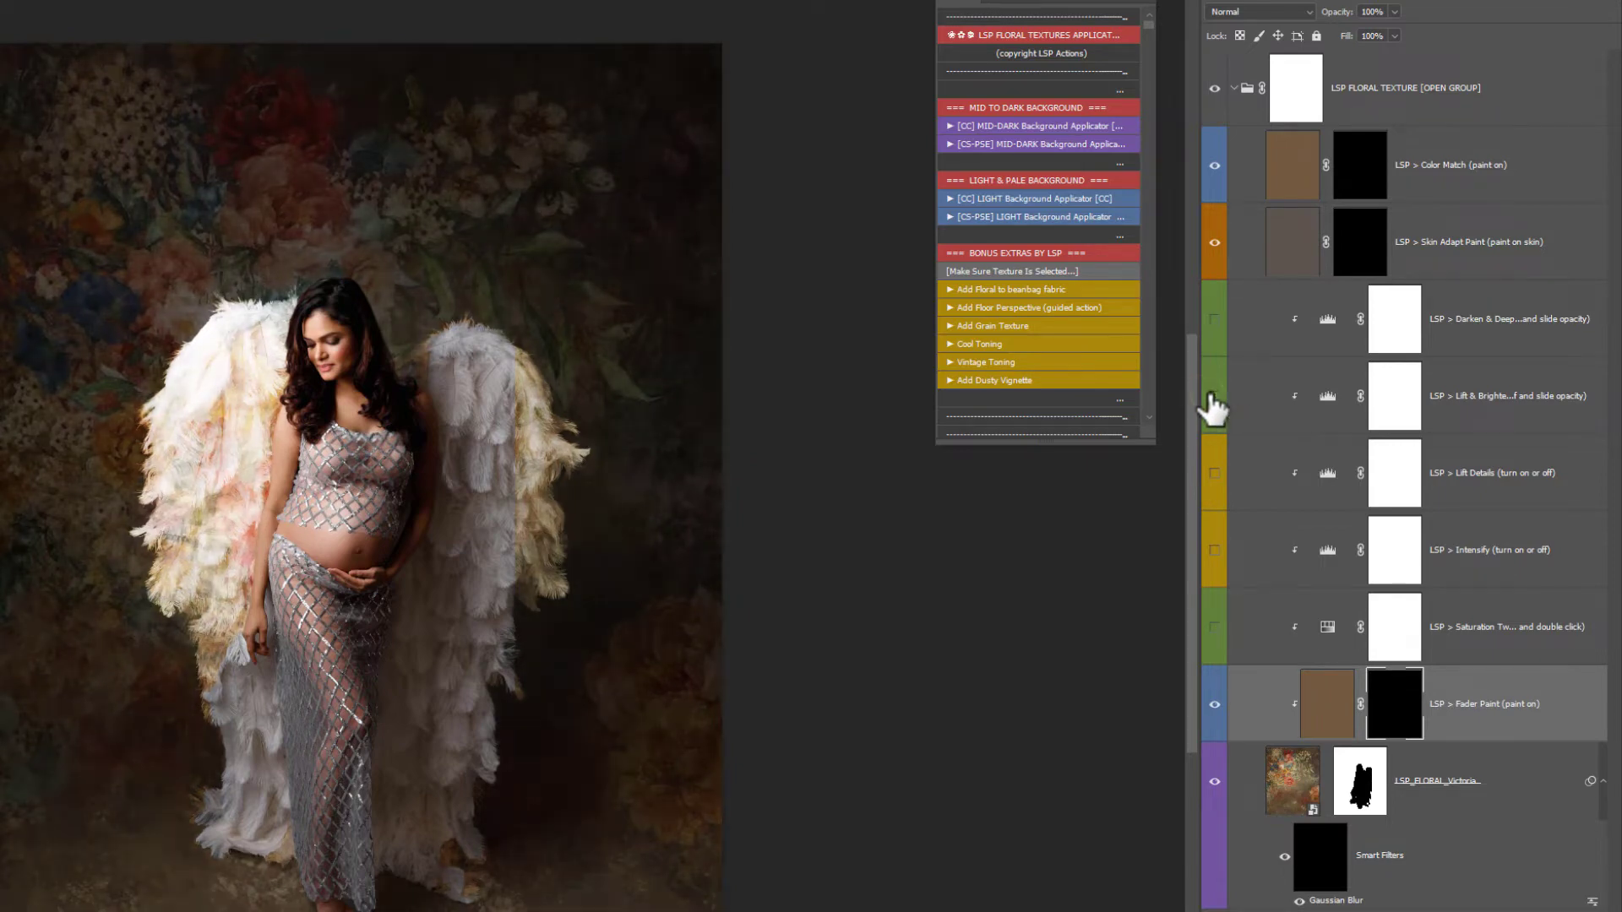
{"action": "left_click", "coordinate": [1214, 319]}
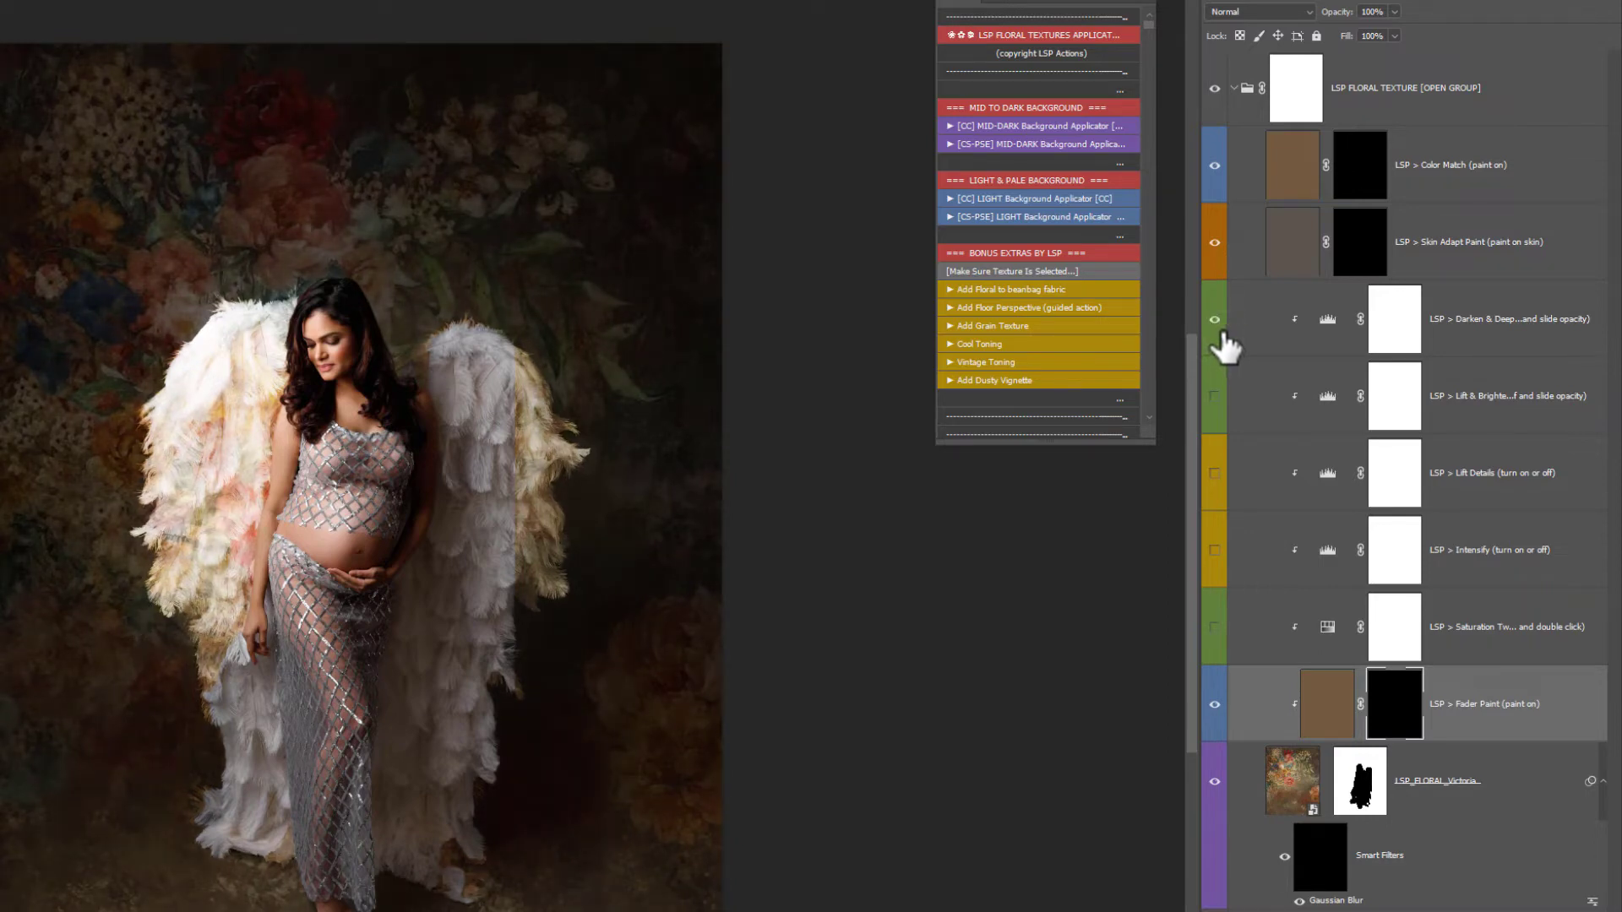
Step through the group's adjustment layers and masks, ending on the Skin Adapt Paint mask
{"action": "left_click", "coordinate": [1347, 264]}
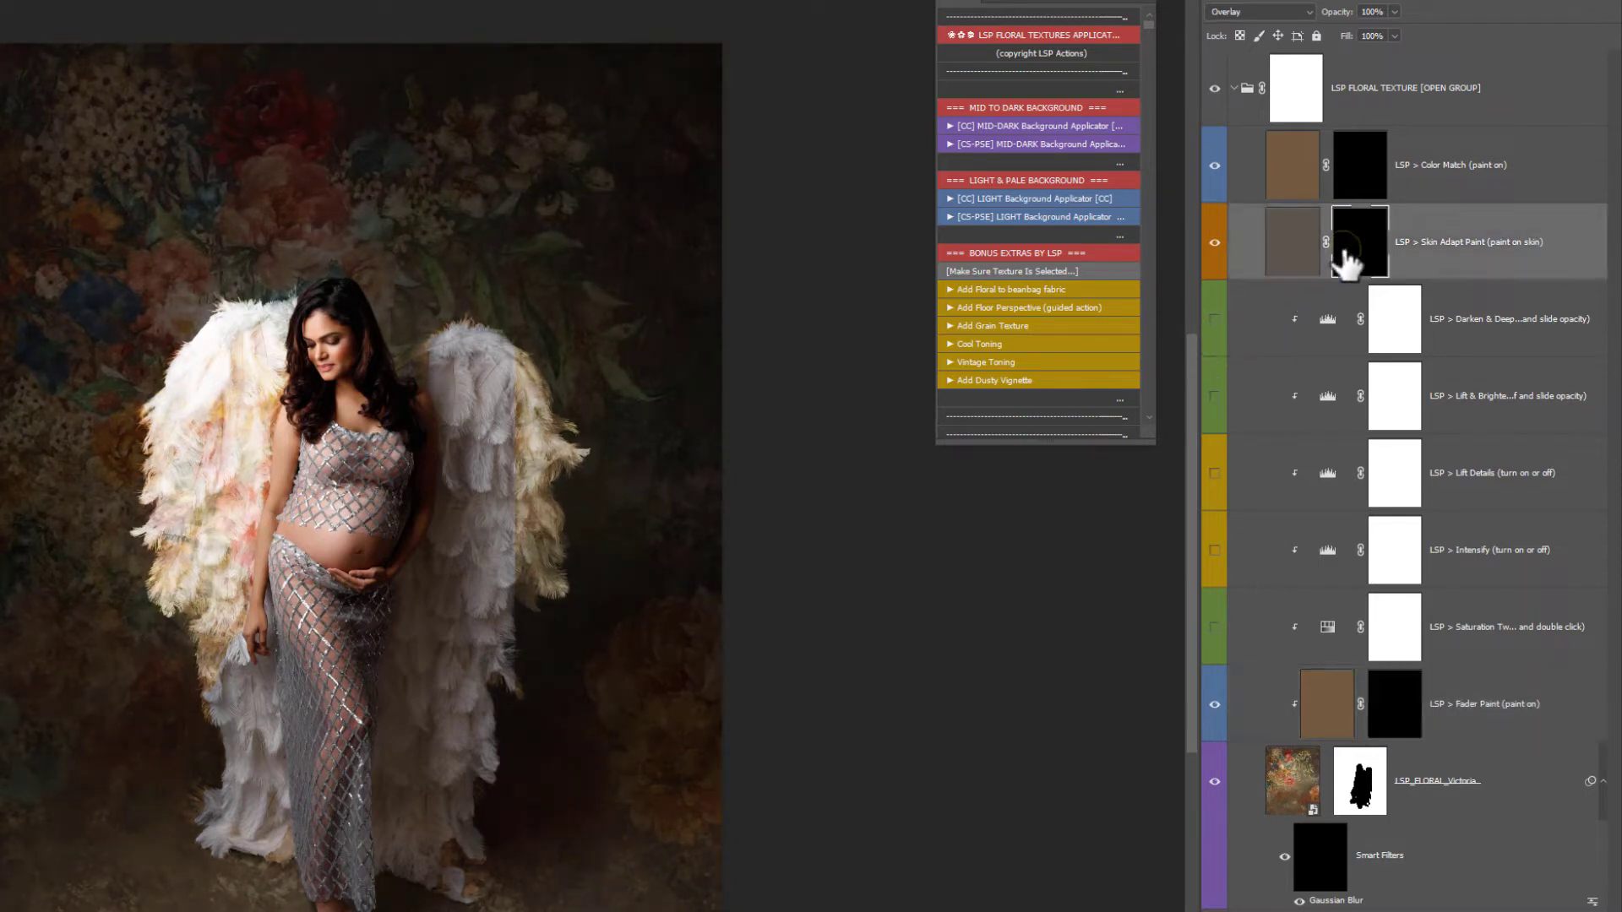
{"action": "left_click", "coordinate": [1378, 720]}
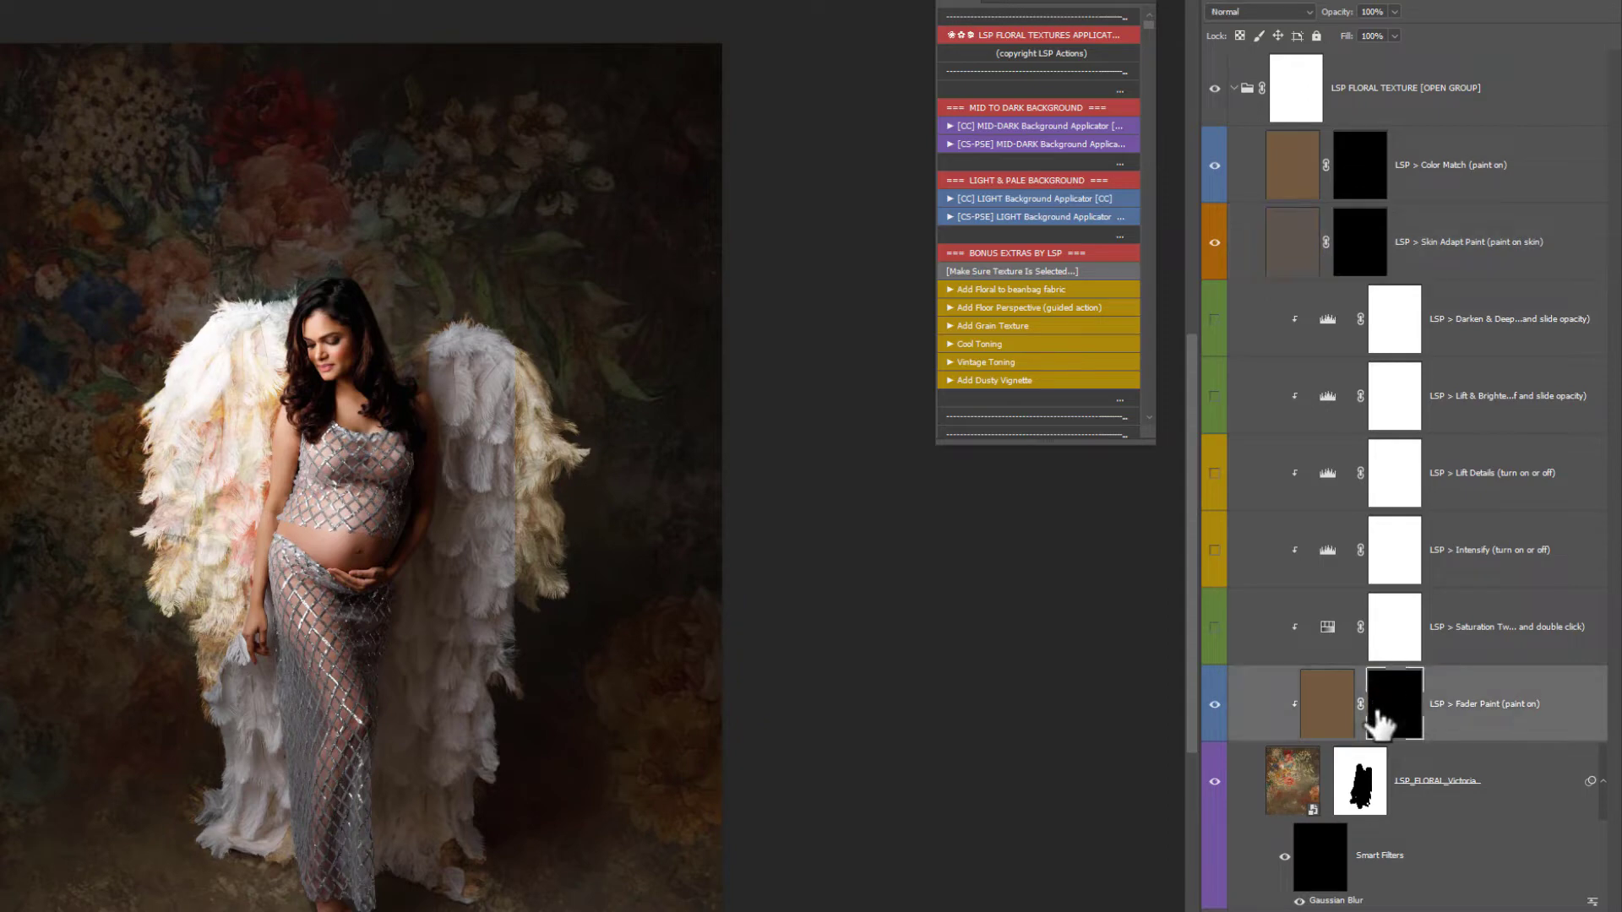
{"action": "left_click", "coordinate": [1401, 621]}
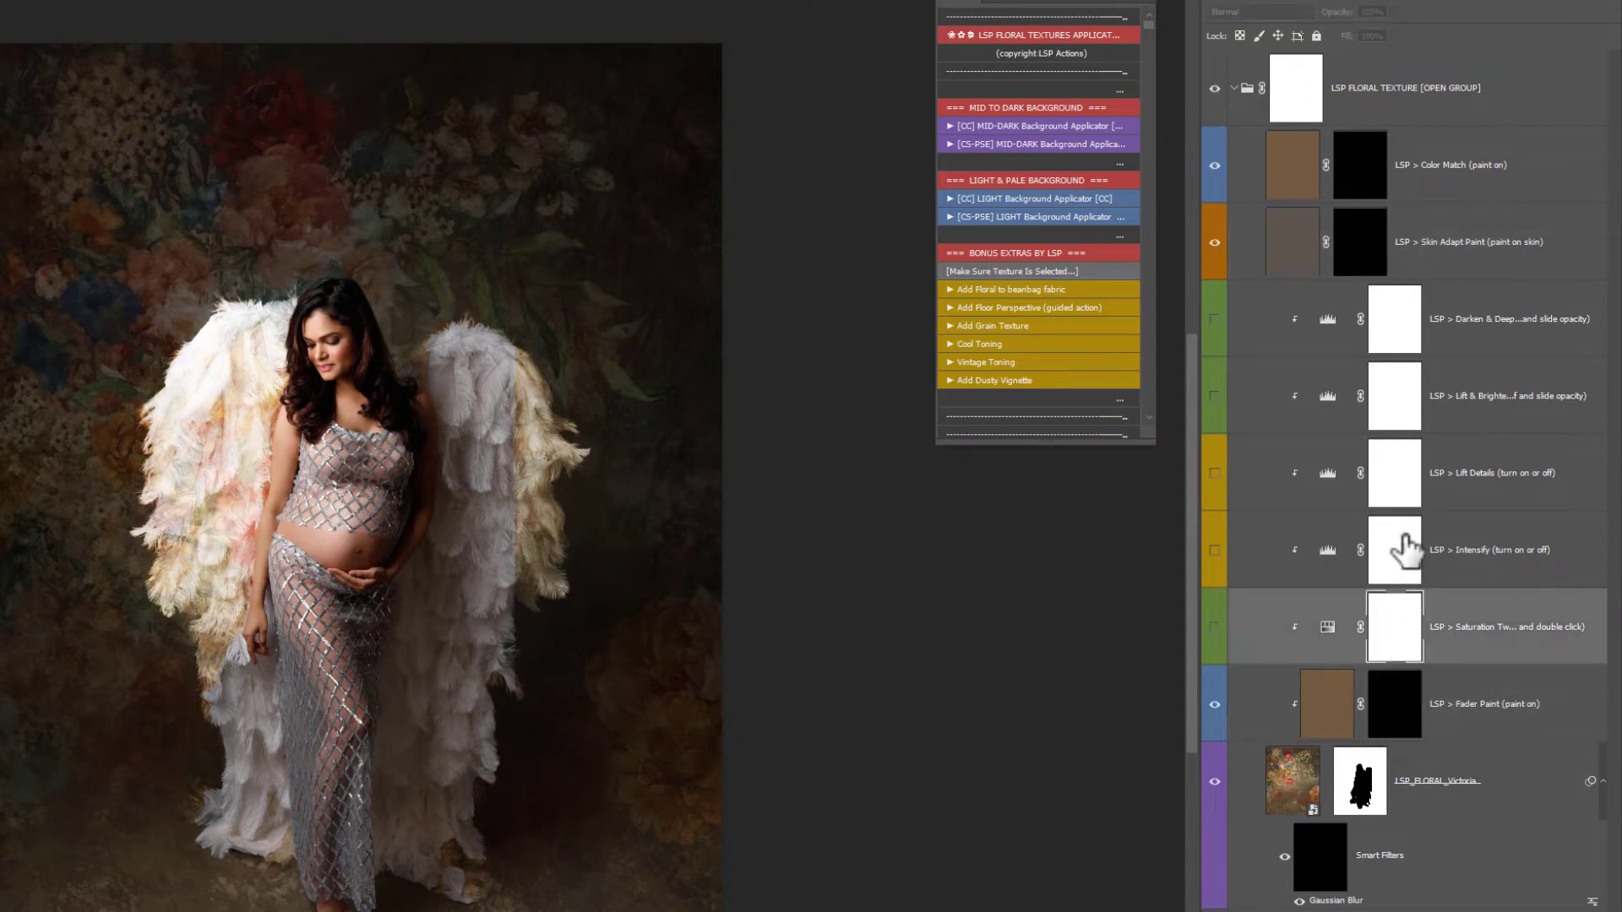
{"action": "left_click", "coordinate": [1398, 549]}
{"action": "left_click", "coordinate": [1392, 456]}
{"action": "left_click", "coordinate": [1392, 395]}
{"action": "left_click", "coordinate": [1386, 319]}
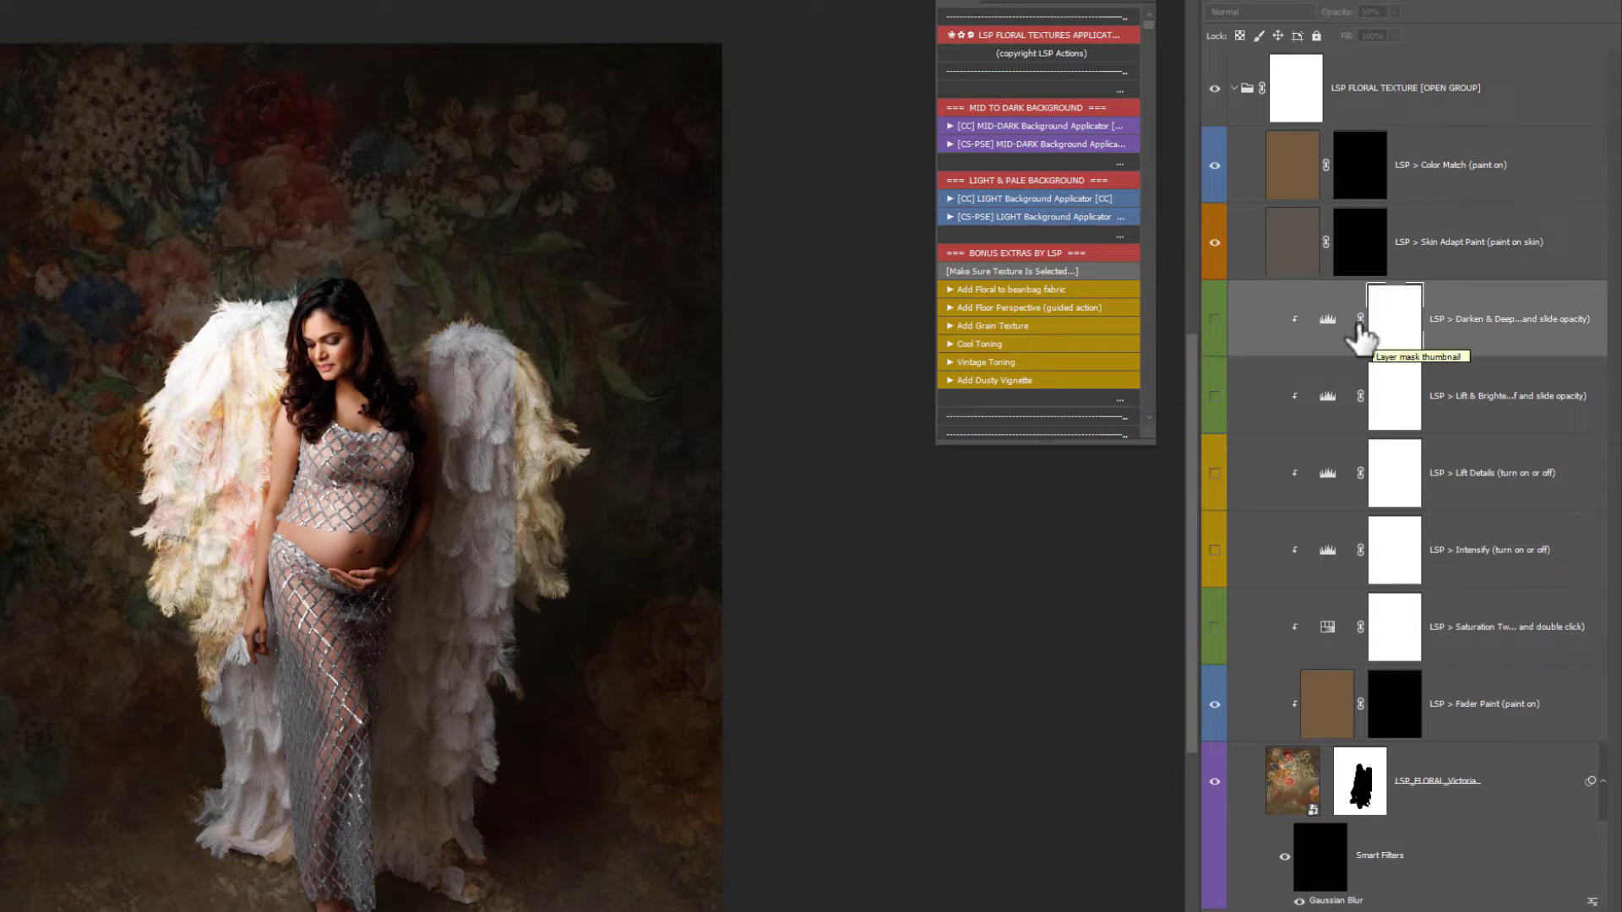
{"action": "left_click", "coordinate": [1346, 246]}
{"action": "left_click", "coordinate": [1365, 173]}
{"action": "left_click", "coordinate": [1398, 269]}
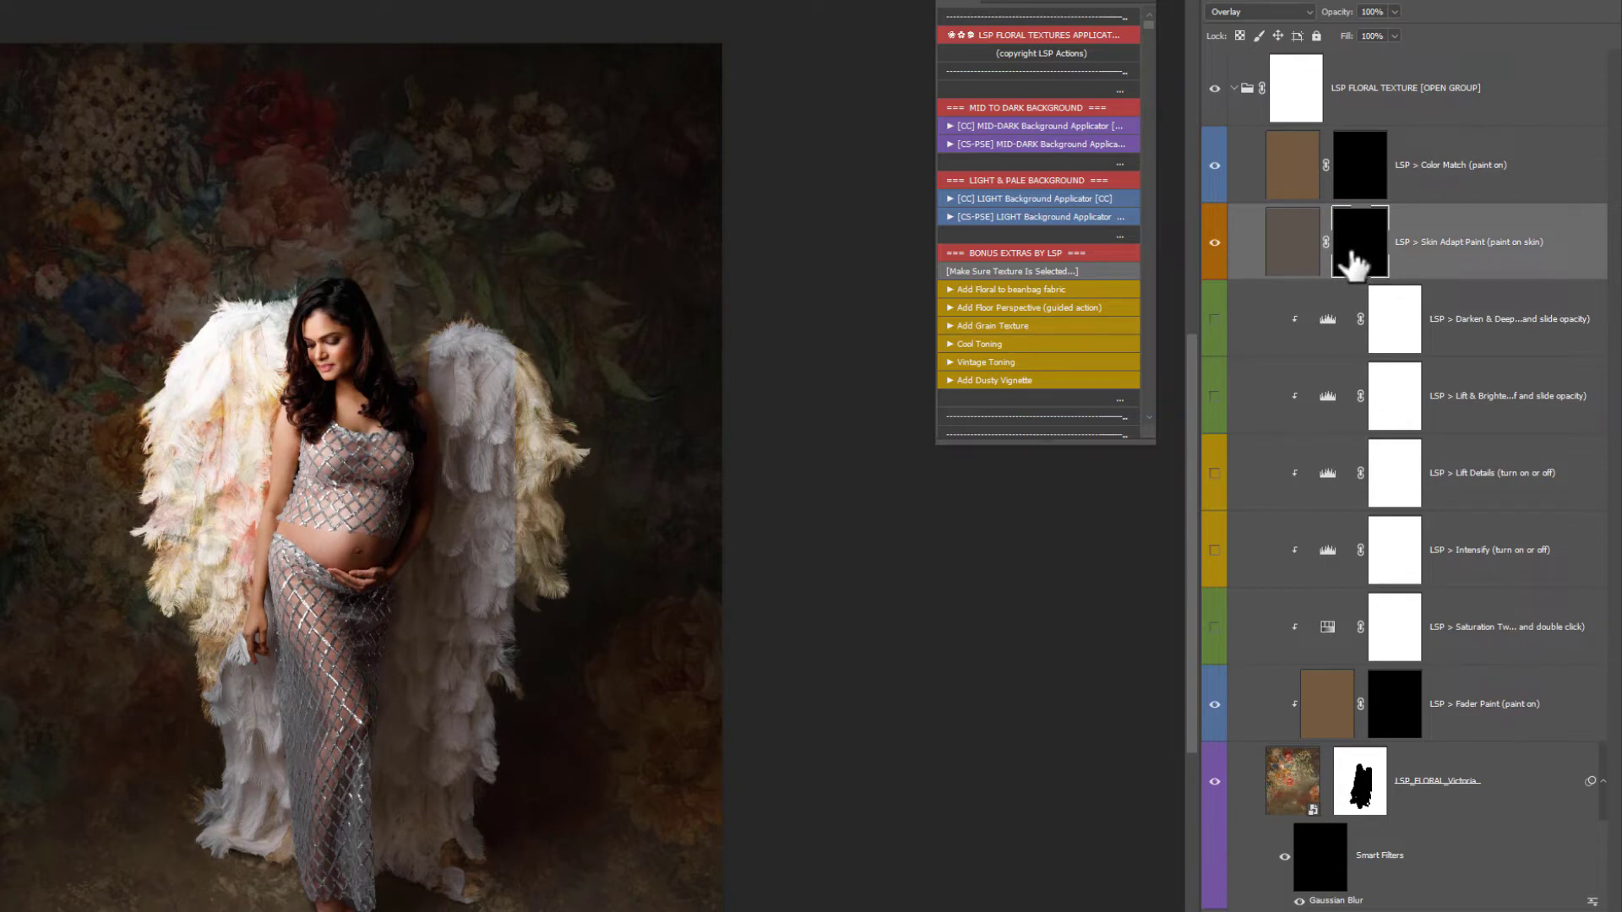
Target the Victoria texture's layer mask and brush the florals off the left wing
{"action": "left_click", "coordinate": [1349, 182]}
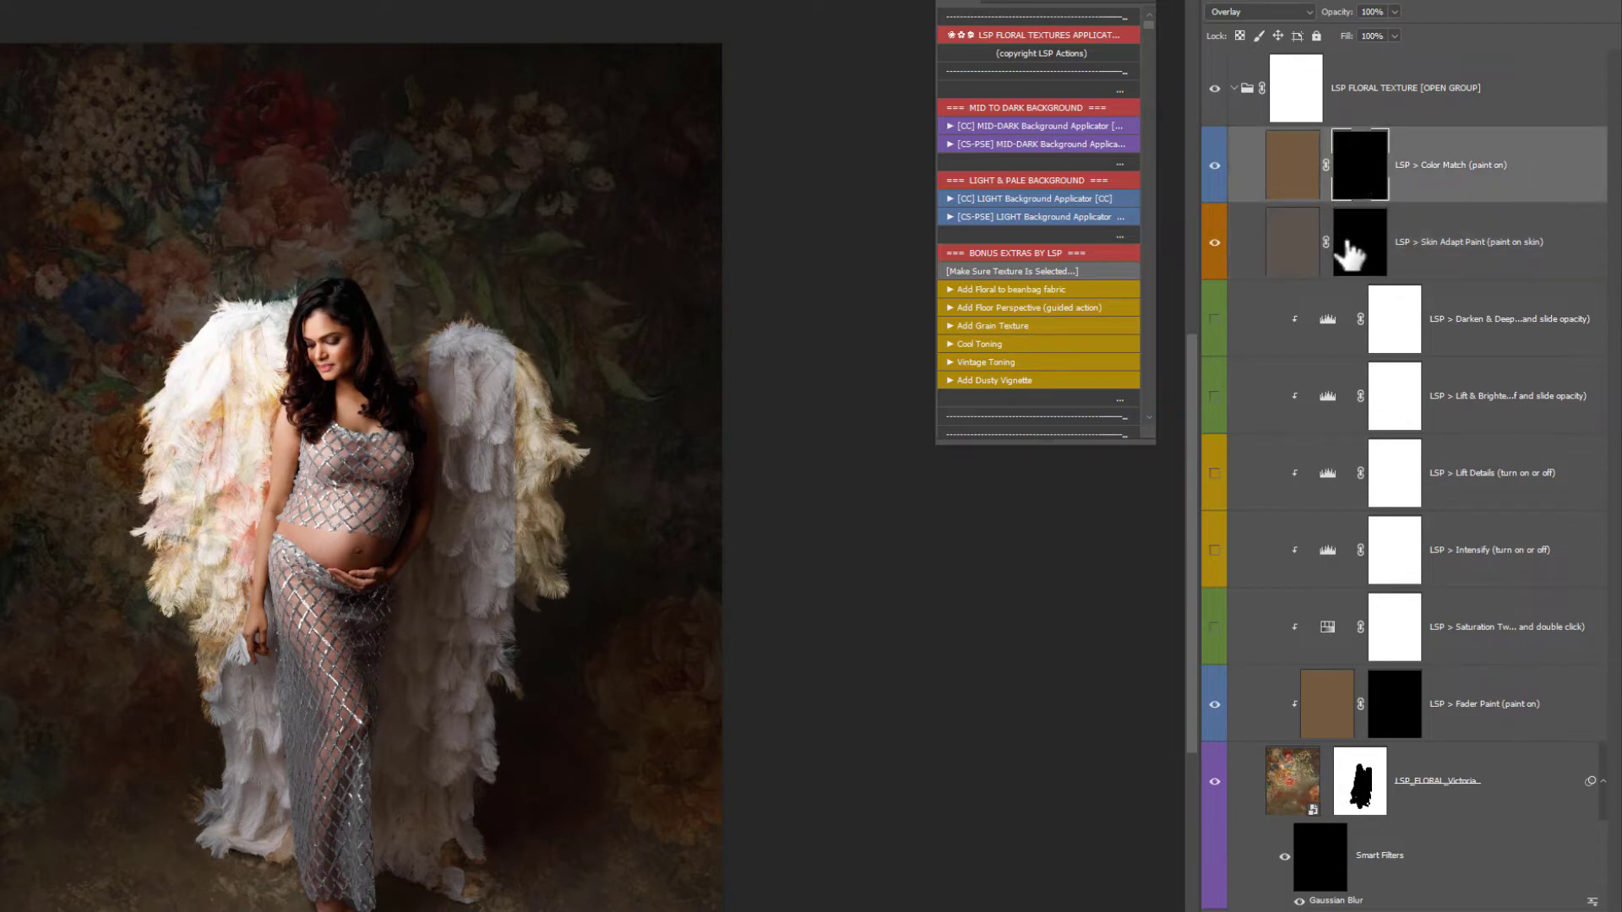
{"action": "left_click", "coordinate": [1356, 796]}
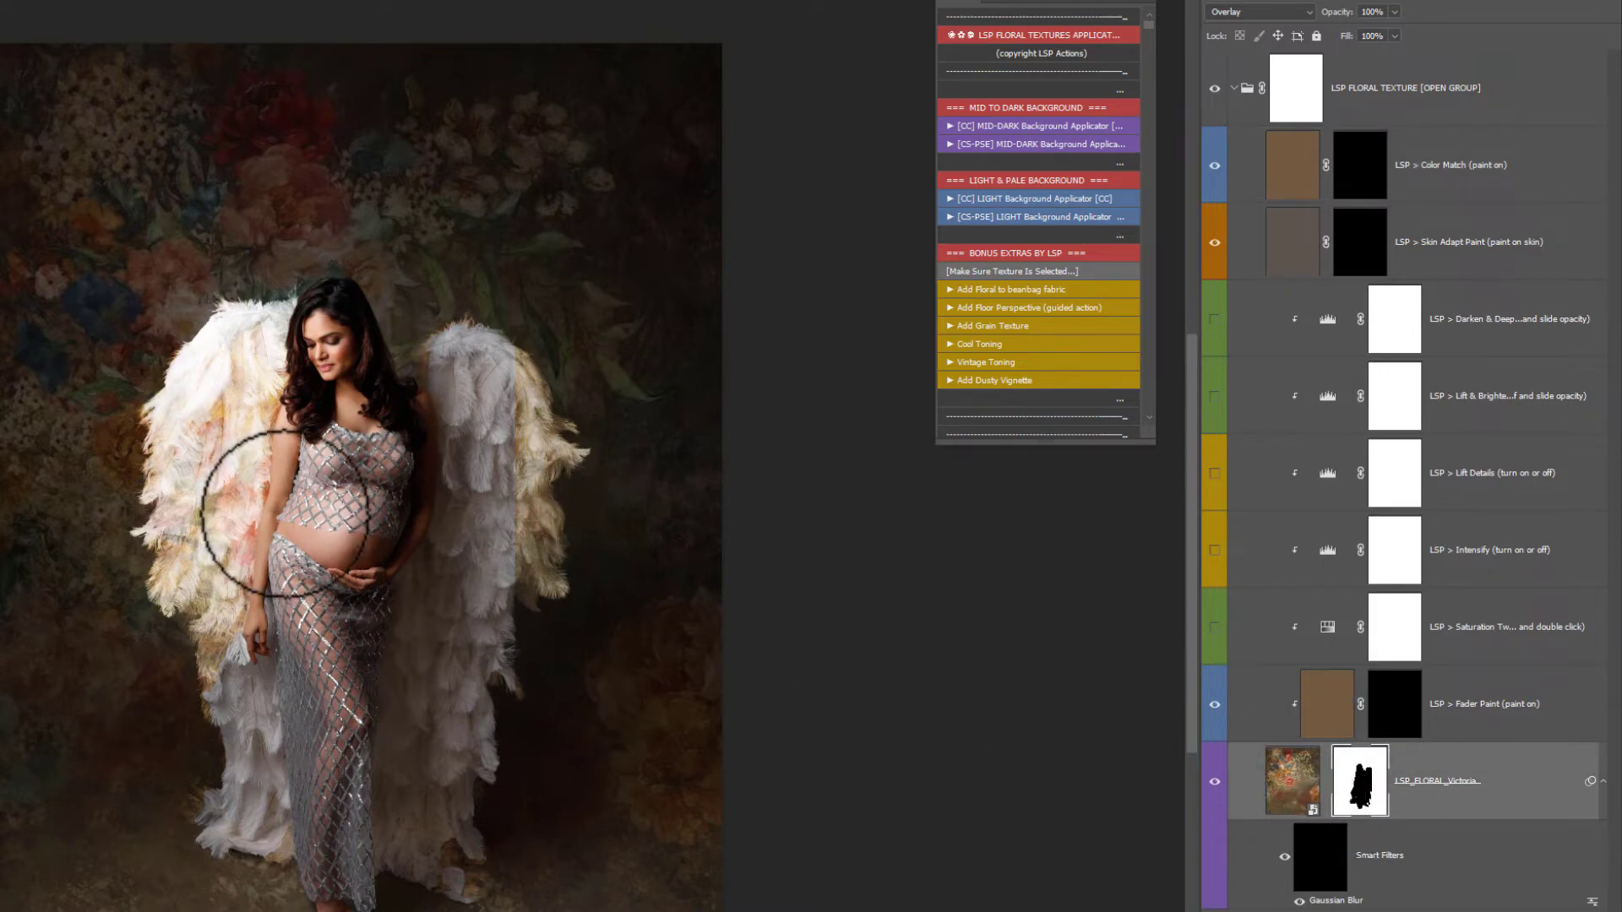
{"action": "left_click_drag", "start_coordinate": [285, 513], "coordinate": [207, 567]}
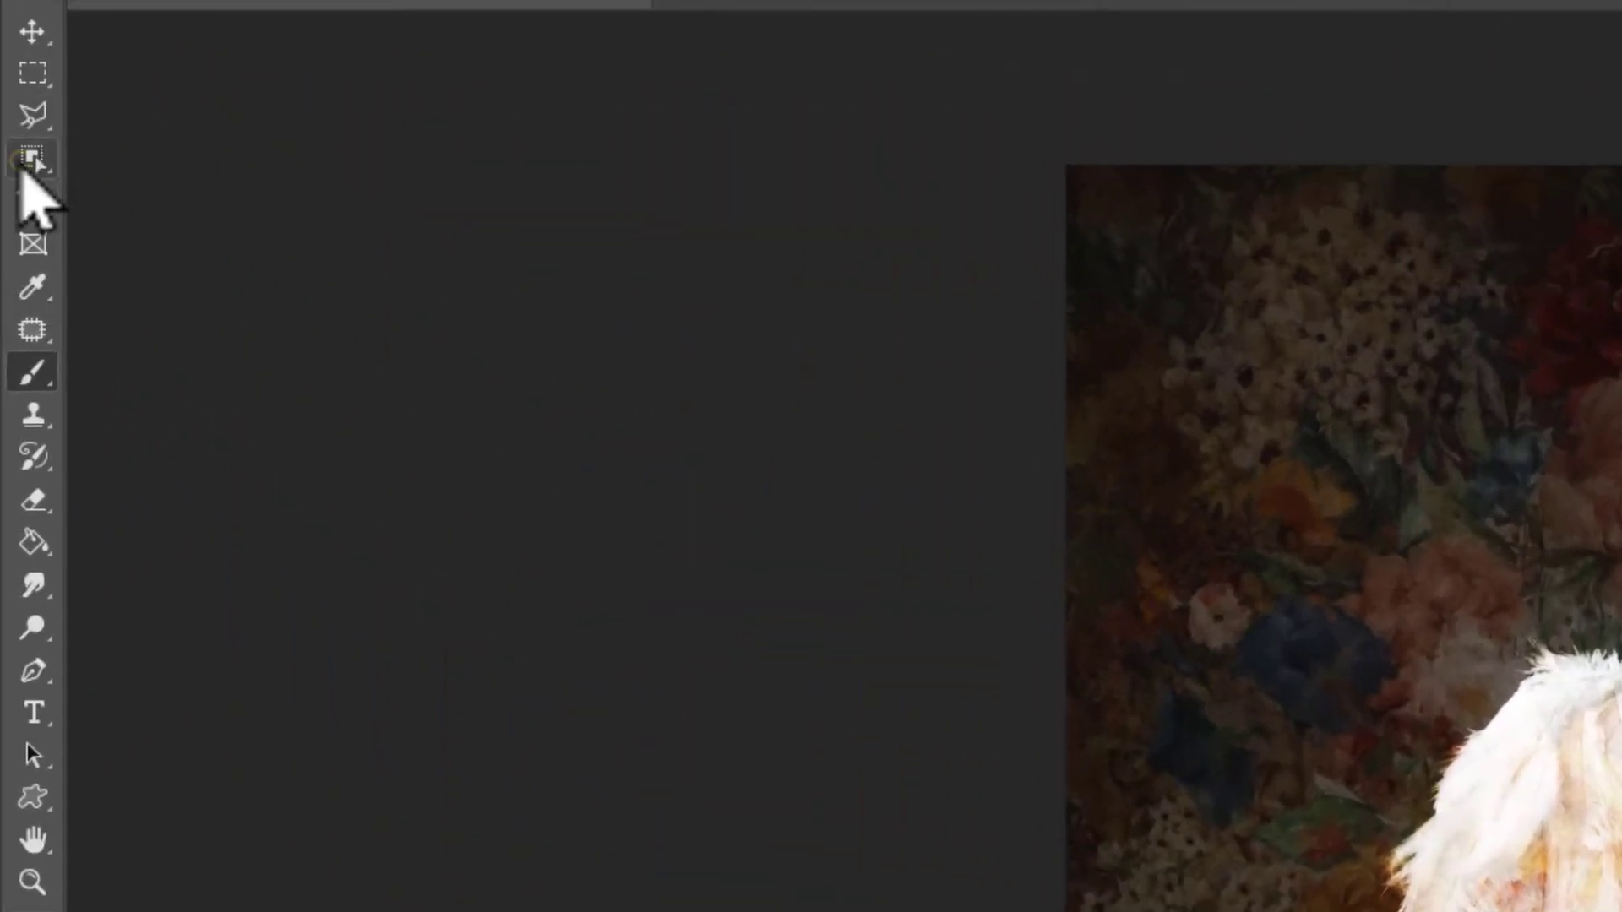
Quick-select the mother and wings, refine the side and wing edges in Select and Mask, and apply
{"action": "left_click", "coordinate": [27, 164]}
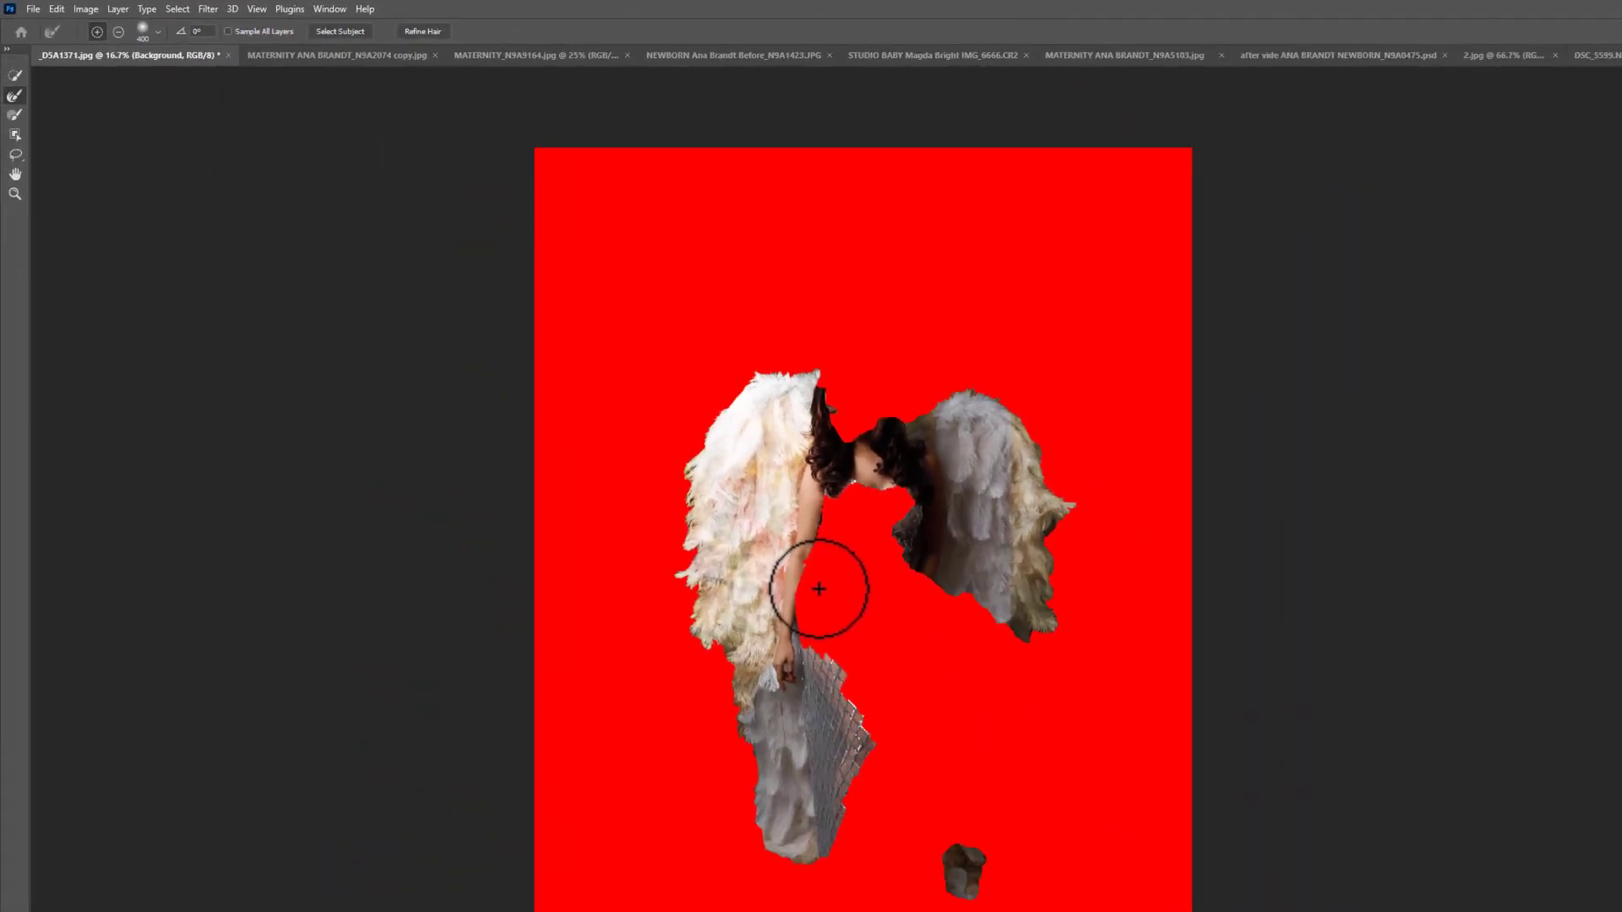
{"action": "mouse_move", "coordinate": [733, 372]}
{"action": "left_mouse_down"}
{"action": "mouse_move", "coordinate": [692, 444]}
{"action": "mouse_move", "coordinate": [680, 609]}
{"action": "mouse_move", "coordinate": [769, 845]}
{"action": "left_mouse_up"}
{"action": "left_click_drag", "start_coordinate": [804, 344], "coordinate": [778, 351]}
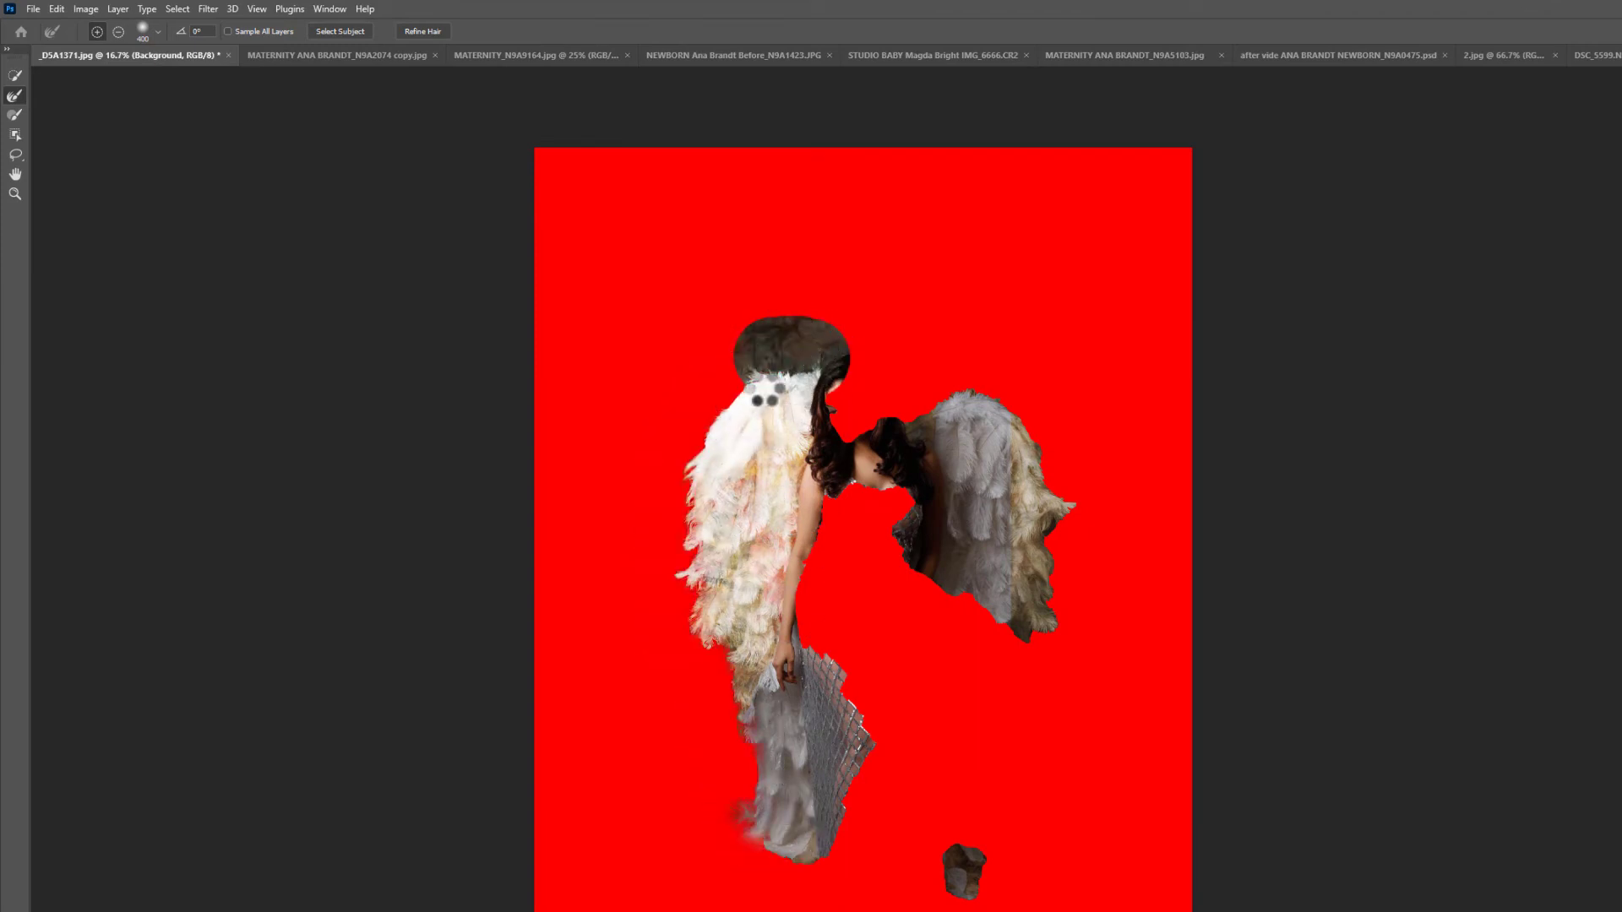
{"action": "mouse_move", "coordinate": [925, 359]}
{"action": "left_mouse_down"}
{"action": "mouse_move", "coordinate": [1032, 463]}
{"action": "mouse_move", "coordinate": [1034, 654]}
{"action": "left_mouse_up"}
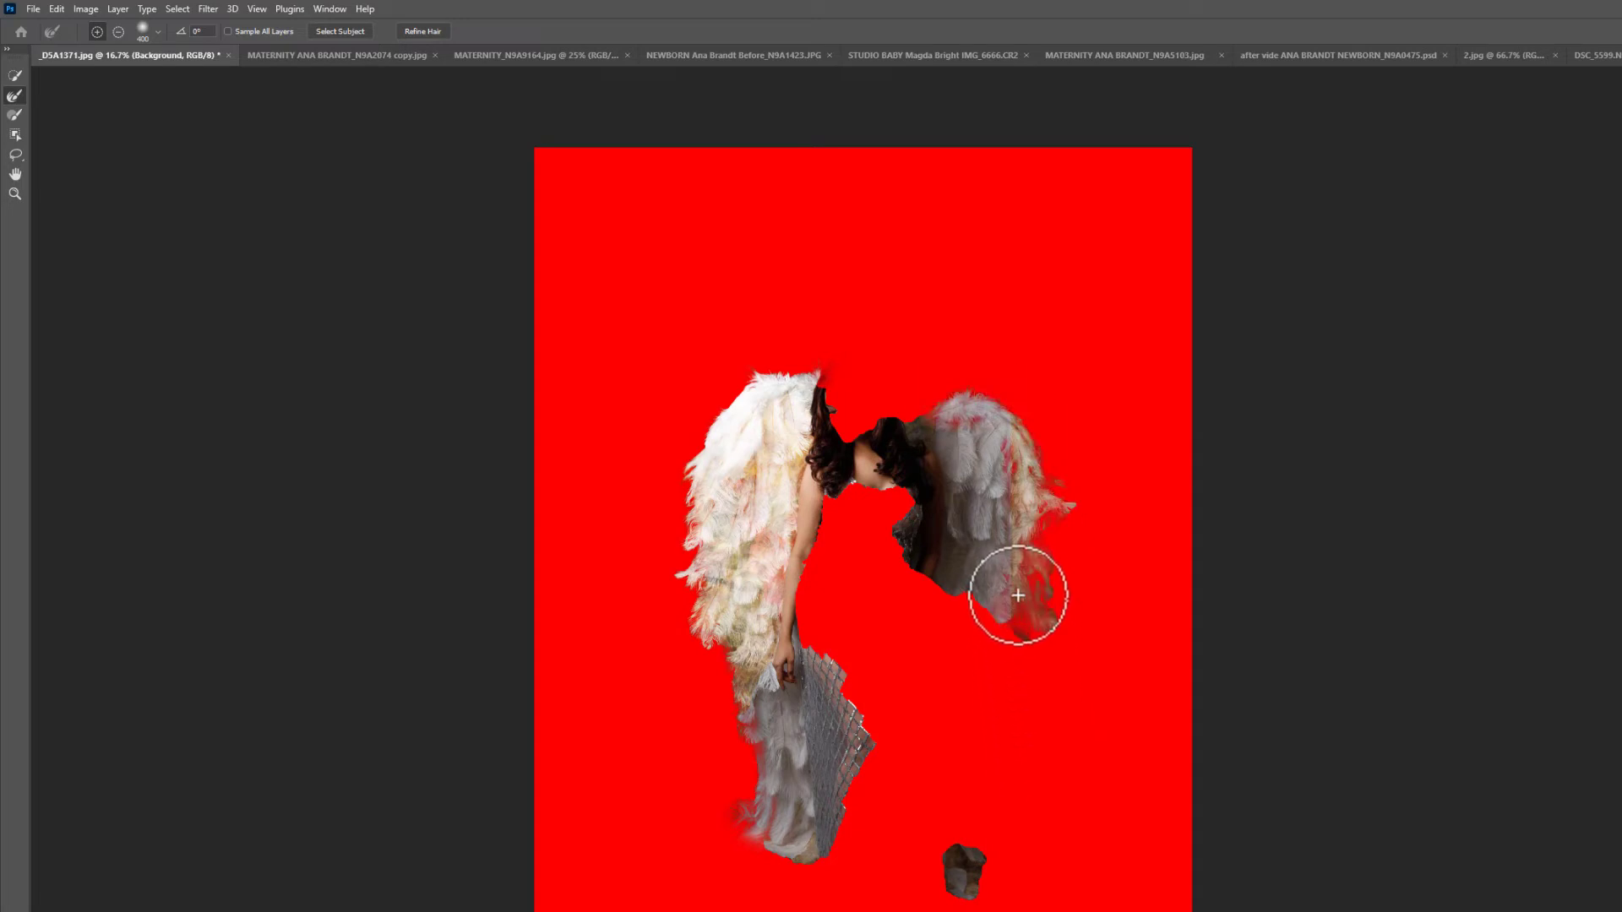
{"action": "key", "text": "alt"}
{"action": "mouse_move", "coordinate": [1021, 590]}
{"action": "left_mouse_down"}
{"action": "mouse_move", "coordinate": [1014, 543]}
{"action": "mouse_move", "coordinate": [1024, 568]}
{"action": "left_mouse_up"}
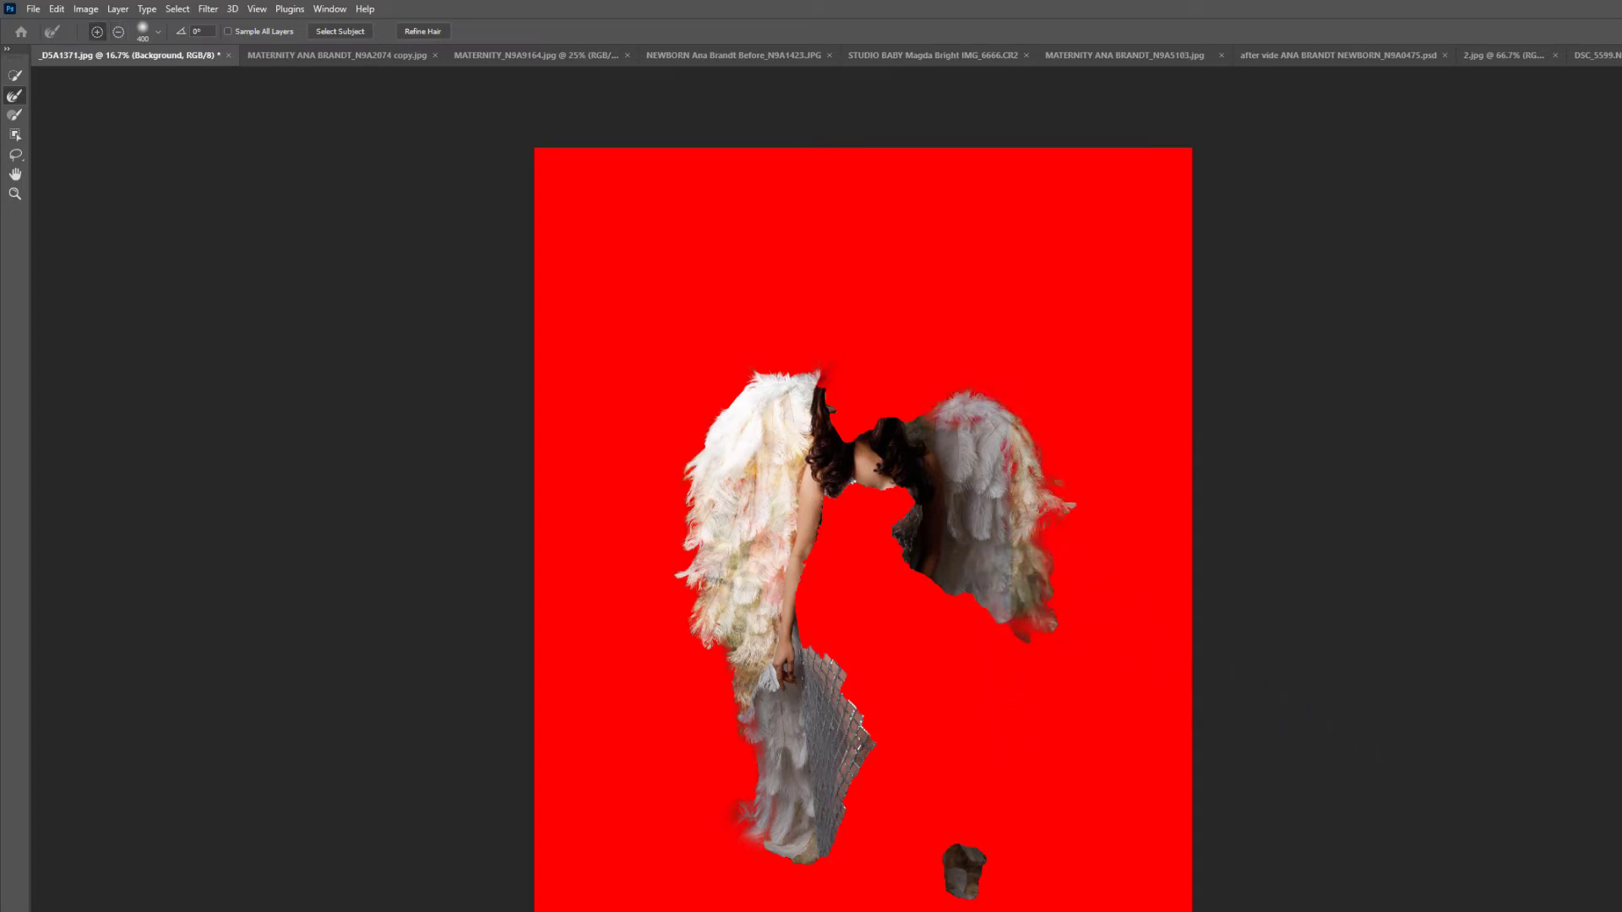
{"action": "key", "text": "Return"}
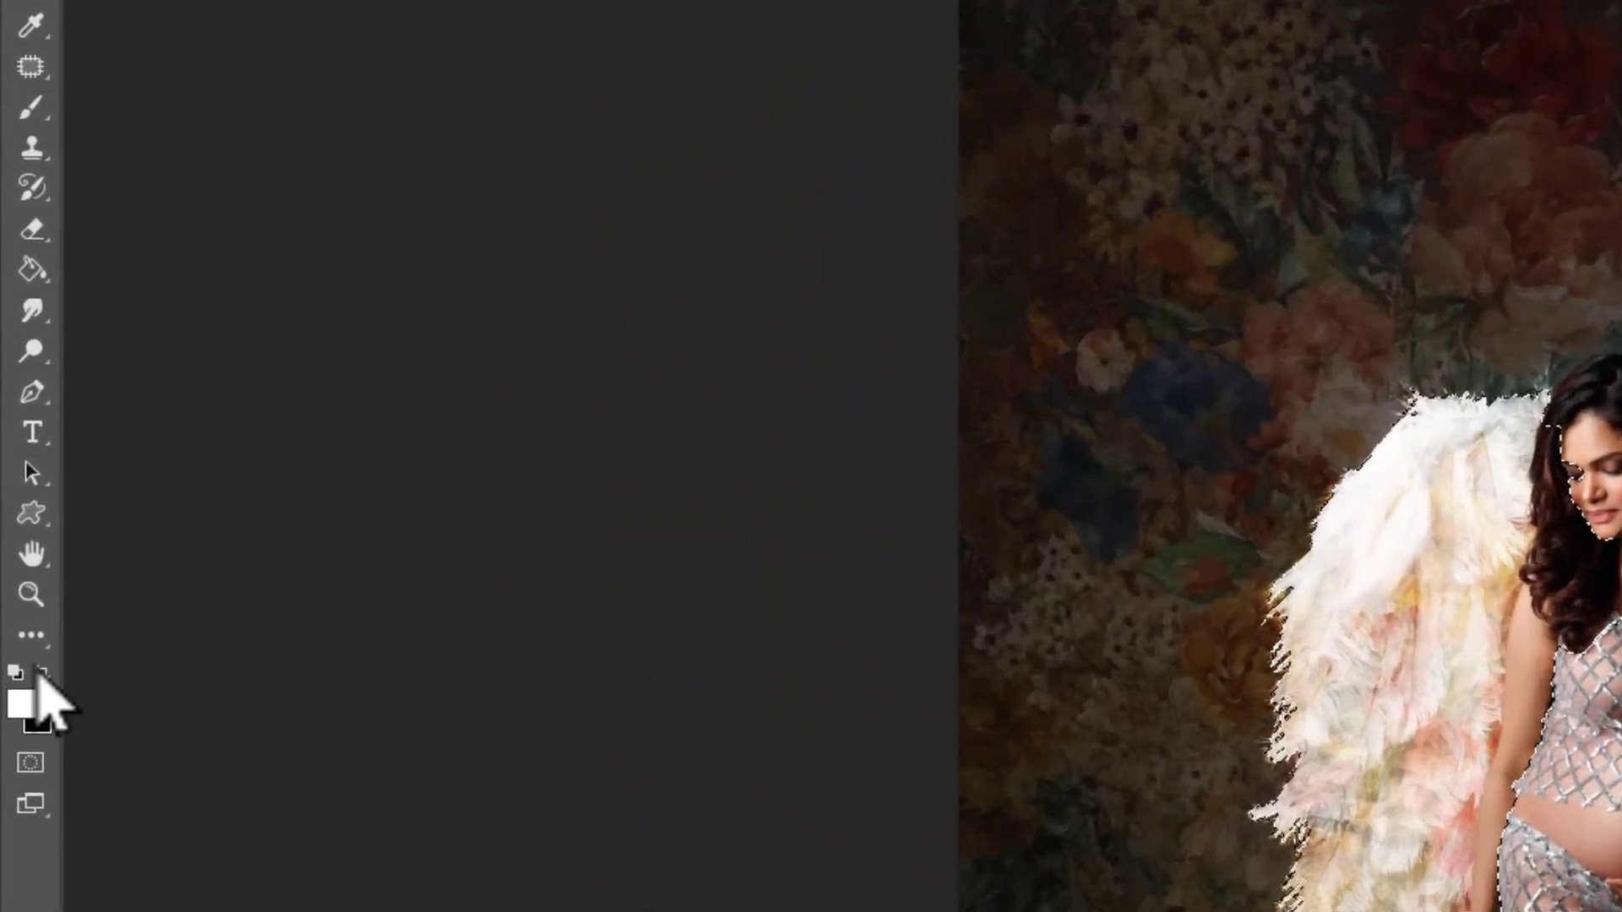
Set black as the painting colour and the Brush flow to 25%
{"action": "left_click", "coordinate": [21, 507]}
{"action": "left_click", "coordinate": [31, 110]}
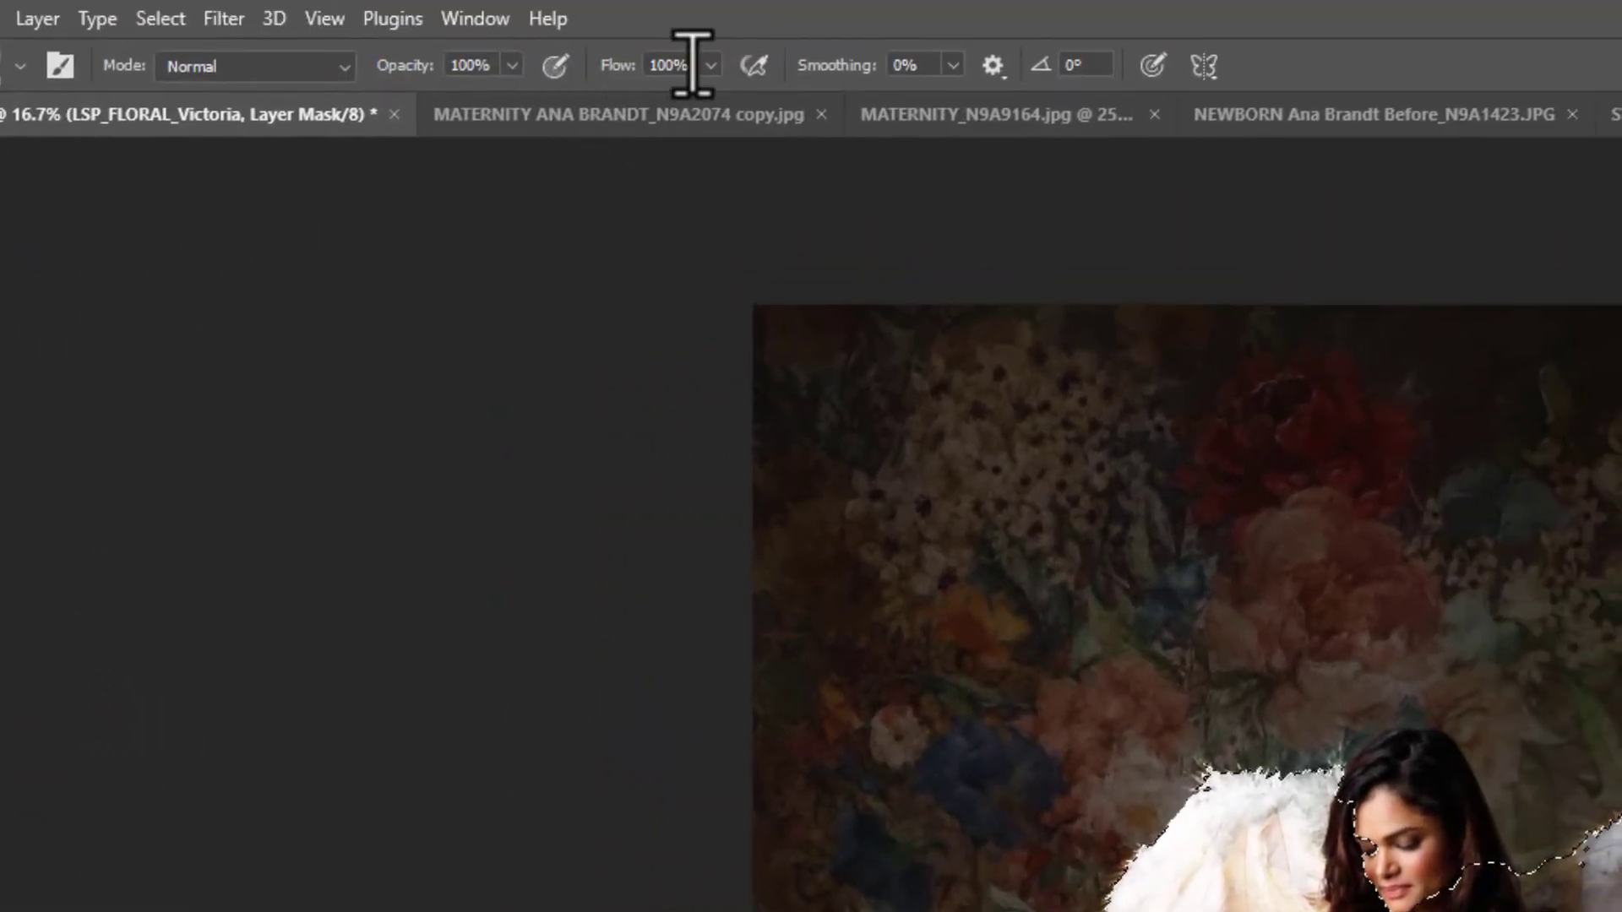
{"action": "left_click", "coordinate": [672, 65]}
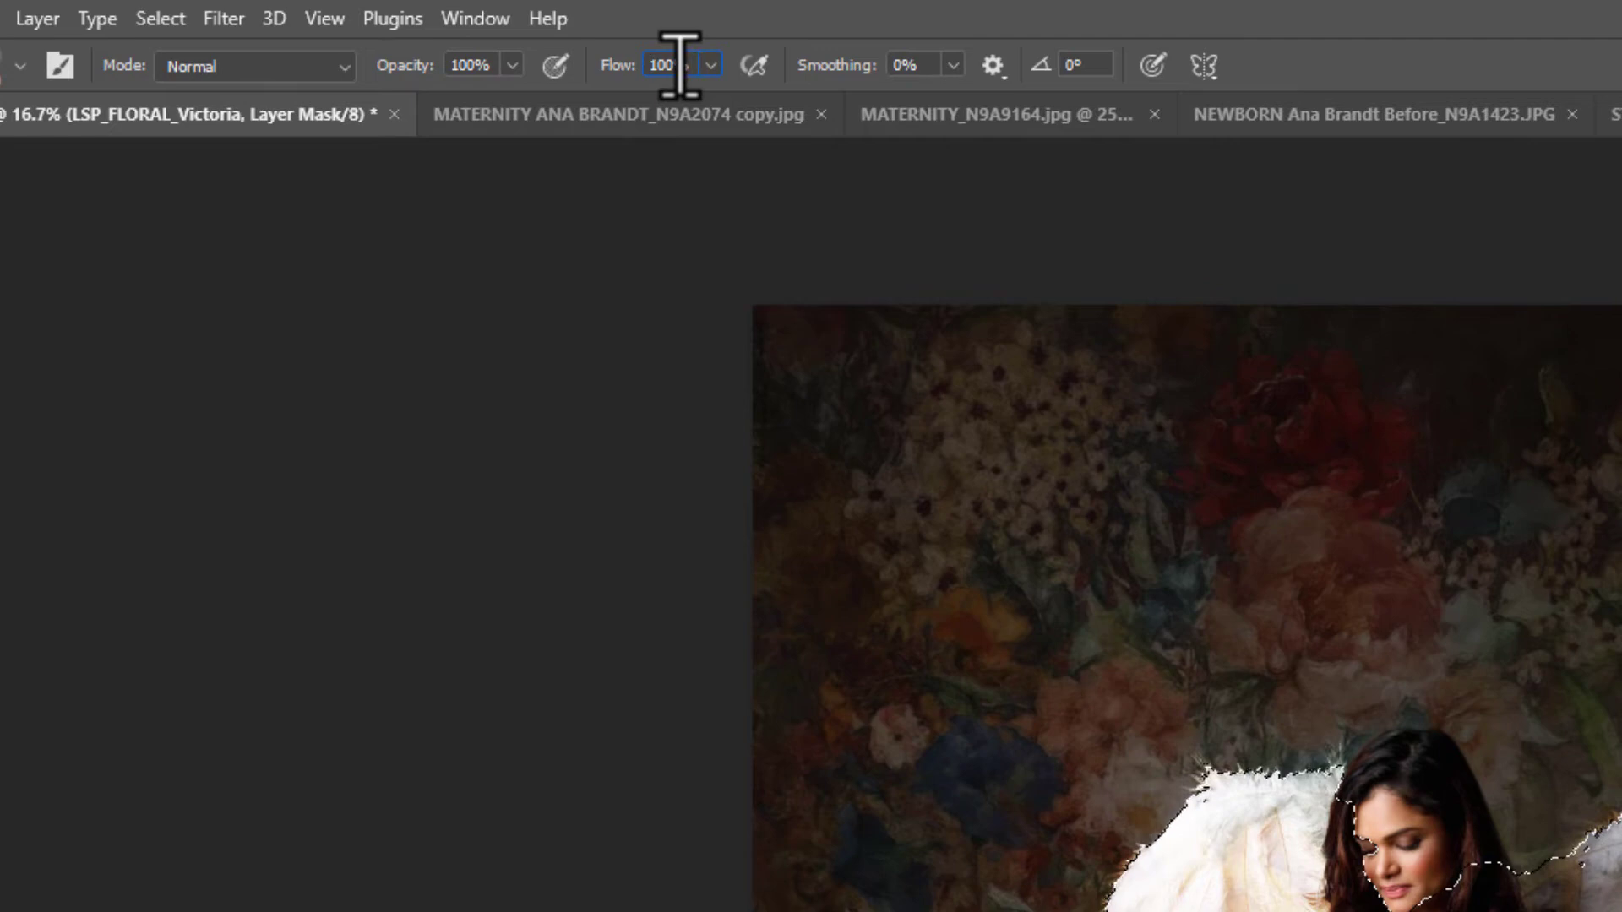
{"action": "type", "text": "25"}
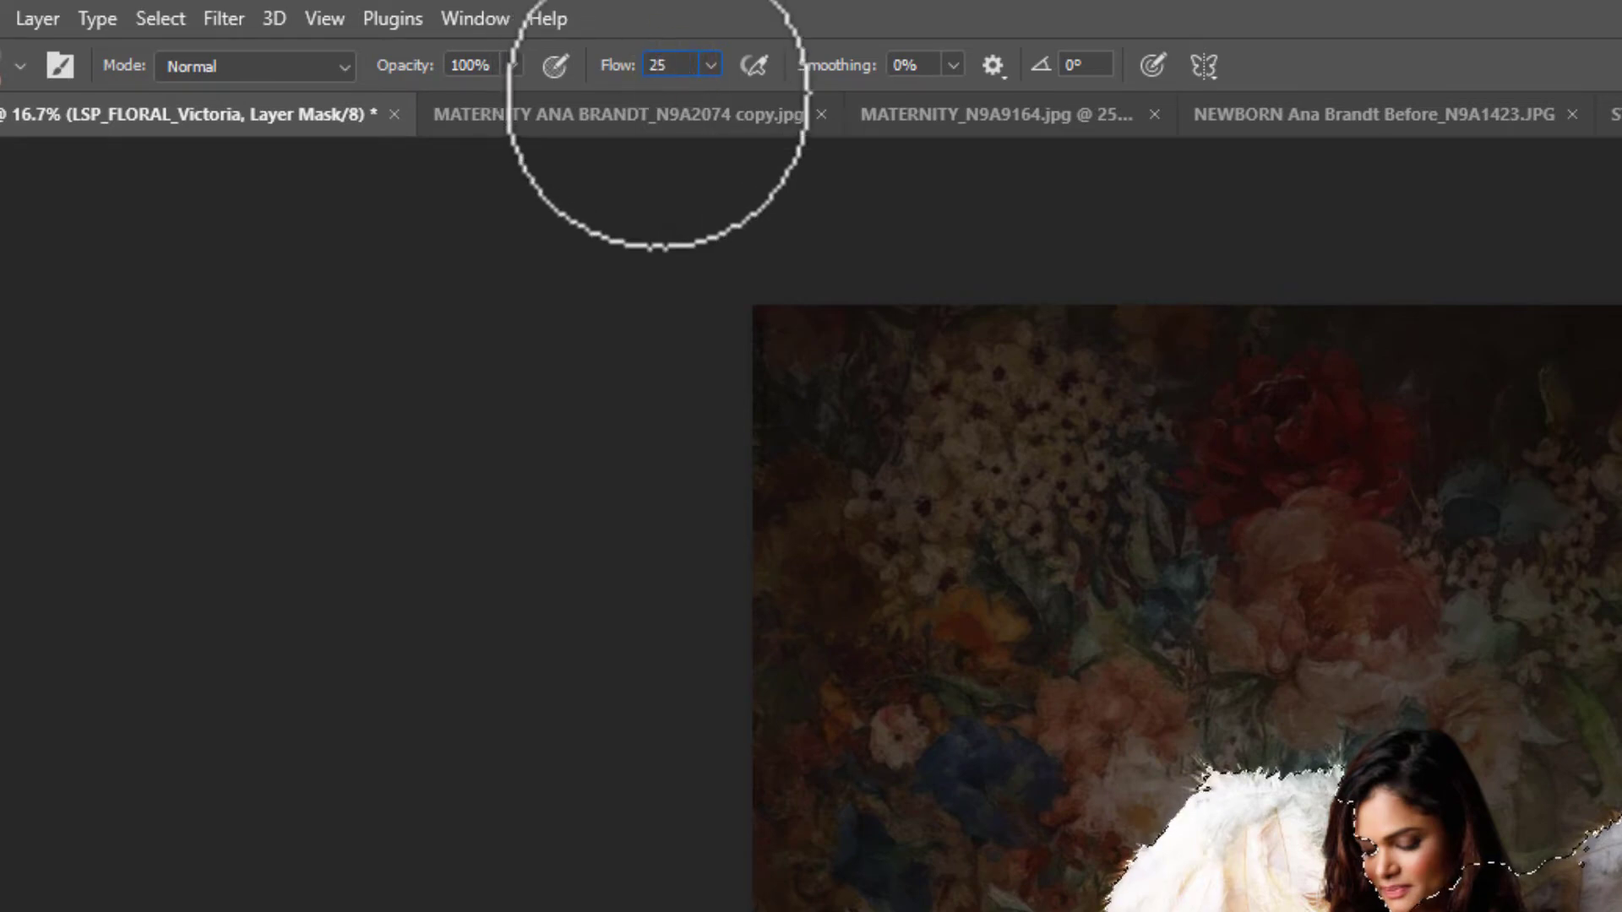
{"action": "key", "text": "Return"}
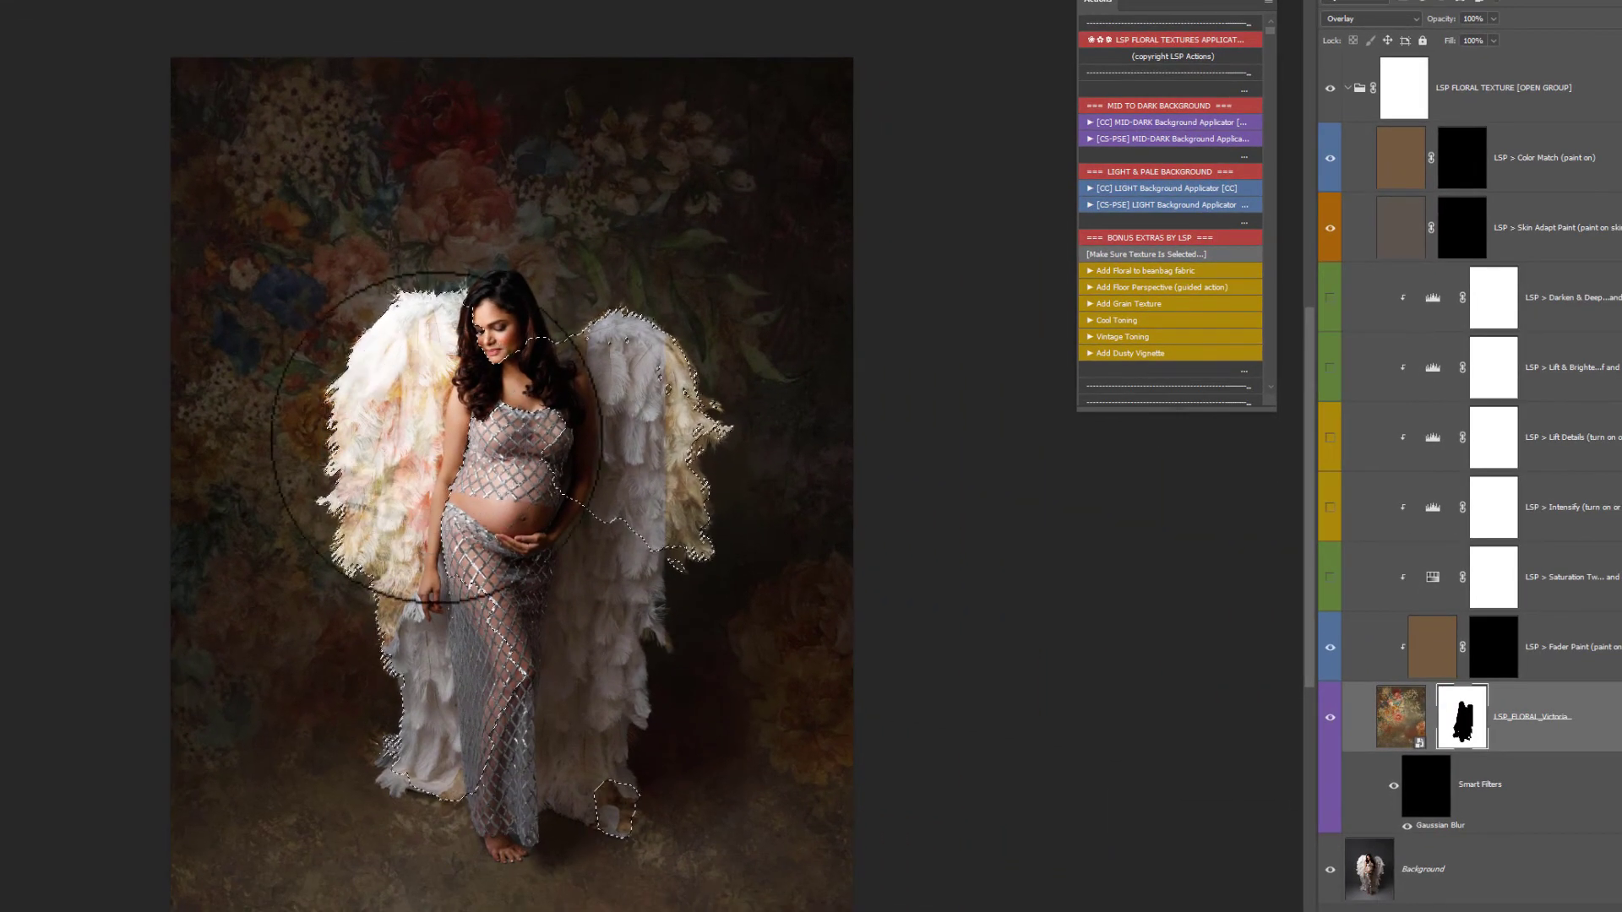
Paint the texture off both wings, mask the whole selected subject, and compare with the mask disabled
{"action": "mouse_move", "coordinate": [380, 402]}
{"action": "left_mouse_down"}
{"action": "mouse_move", "coordinate": [397, 388]}
{"action": "mouse_move", "coordinate": [435, 777]}
{"action": "mouse_move", "coordinate": [397, 381]}
{"action": "left_mouse_up"}
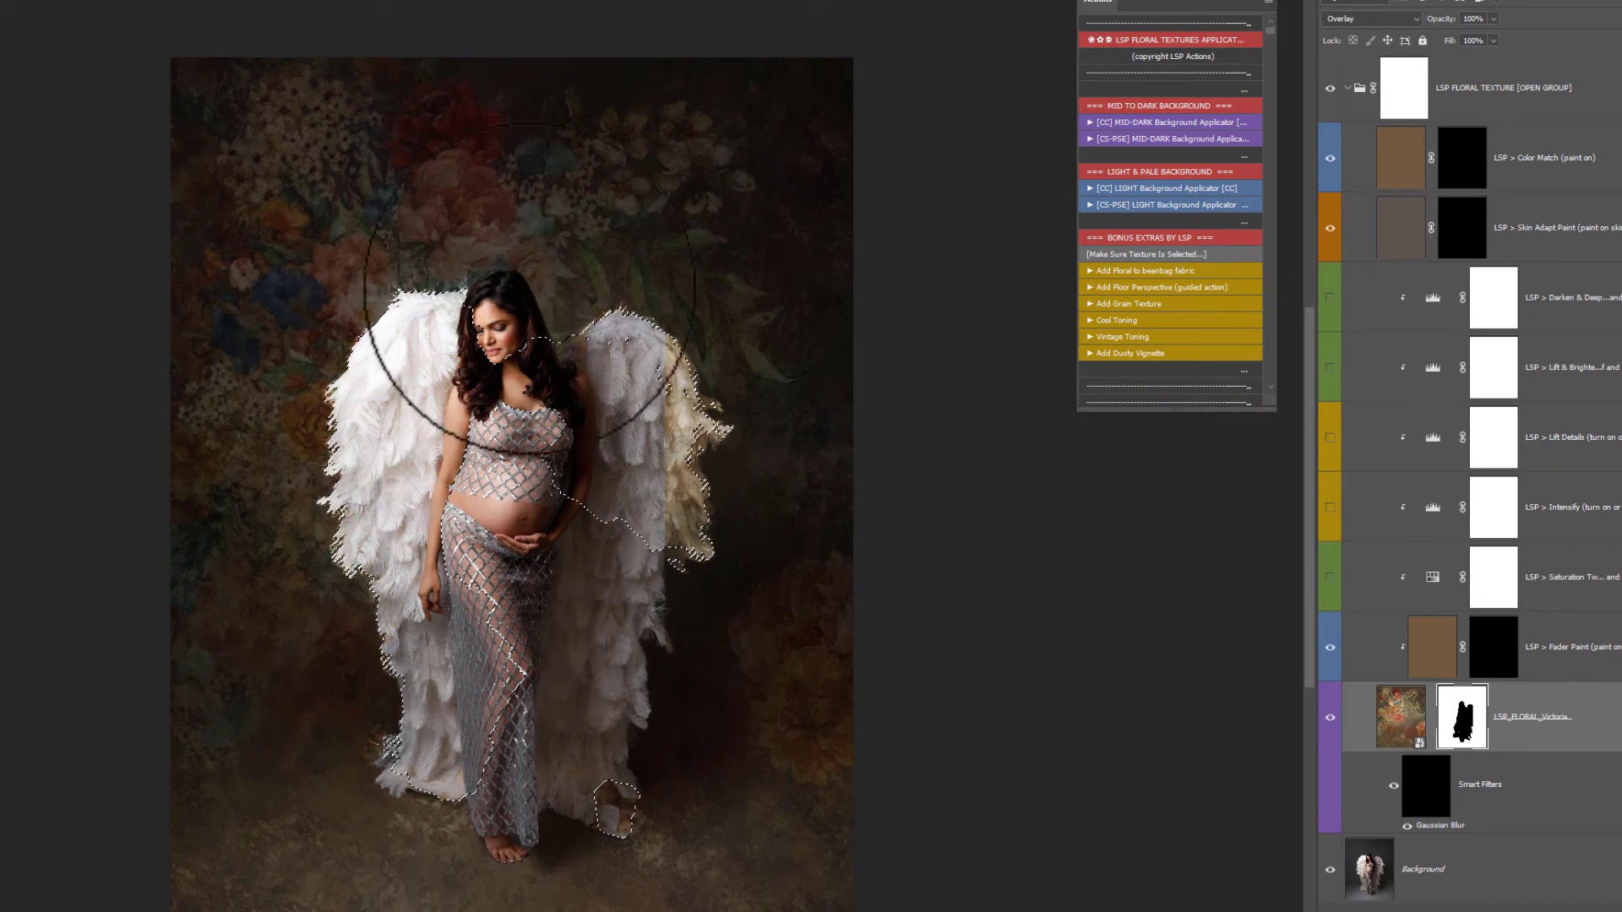
{"action": "mouse_move", "coordinate": [676, 317]}
{"action": "left_mouse_down"}
{"action": "mouse_move", "coordinate": [680, 585]}
{"action": "mouse_move", "coordinate": [599, 644]}
{"action": "mouse_move", "coordinate": [574, 803]}
{"action": "mouse_move", "coordinate": [615, 620]}
{"action": "mouse_move", "coordinate": [624, 314]}
{"action": "mouse_move", "coordinate": [601, 465]}
{"action": "mouse_move", "coordinate": [729, 330]}
{"action": "mouse_move", "coordinate": [579, 353]}
{"action": "mouse_move", "coordinate": [597, 471]}
{"action": "left_mouse_up"}
{"action": "key", "text": "ctrl+d"}
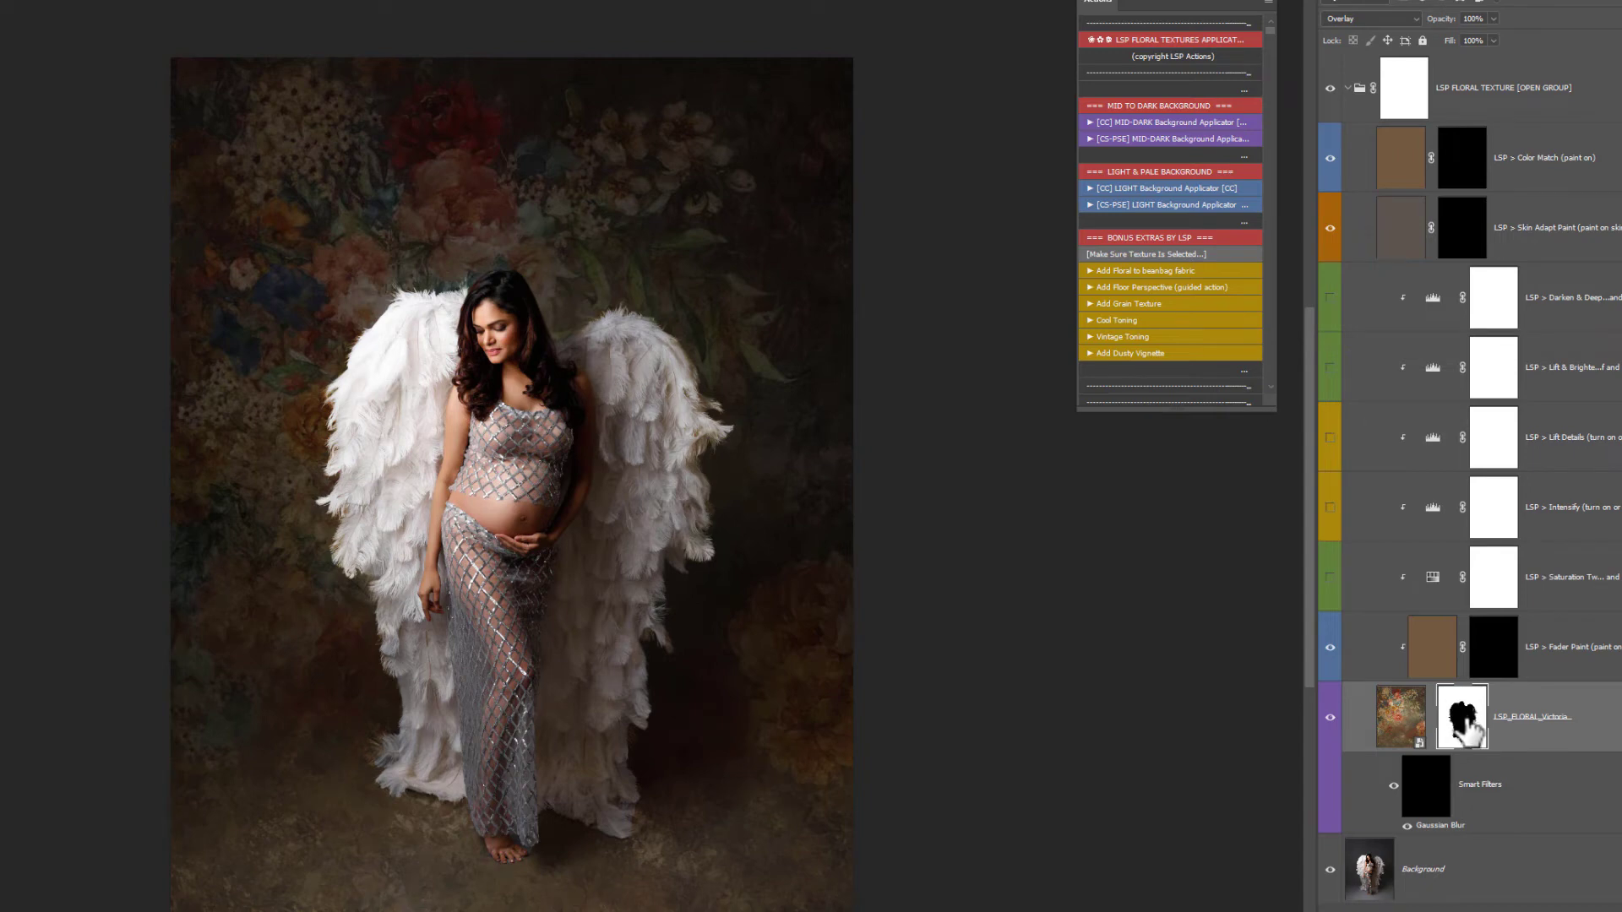
{"action": "left_click", "coordinate": [1465, 731], "text": "shift"}
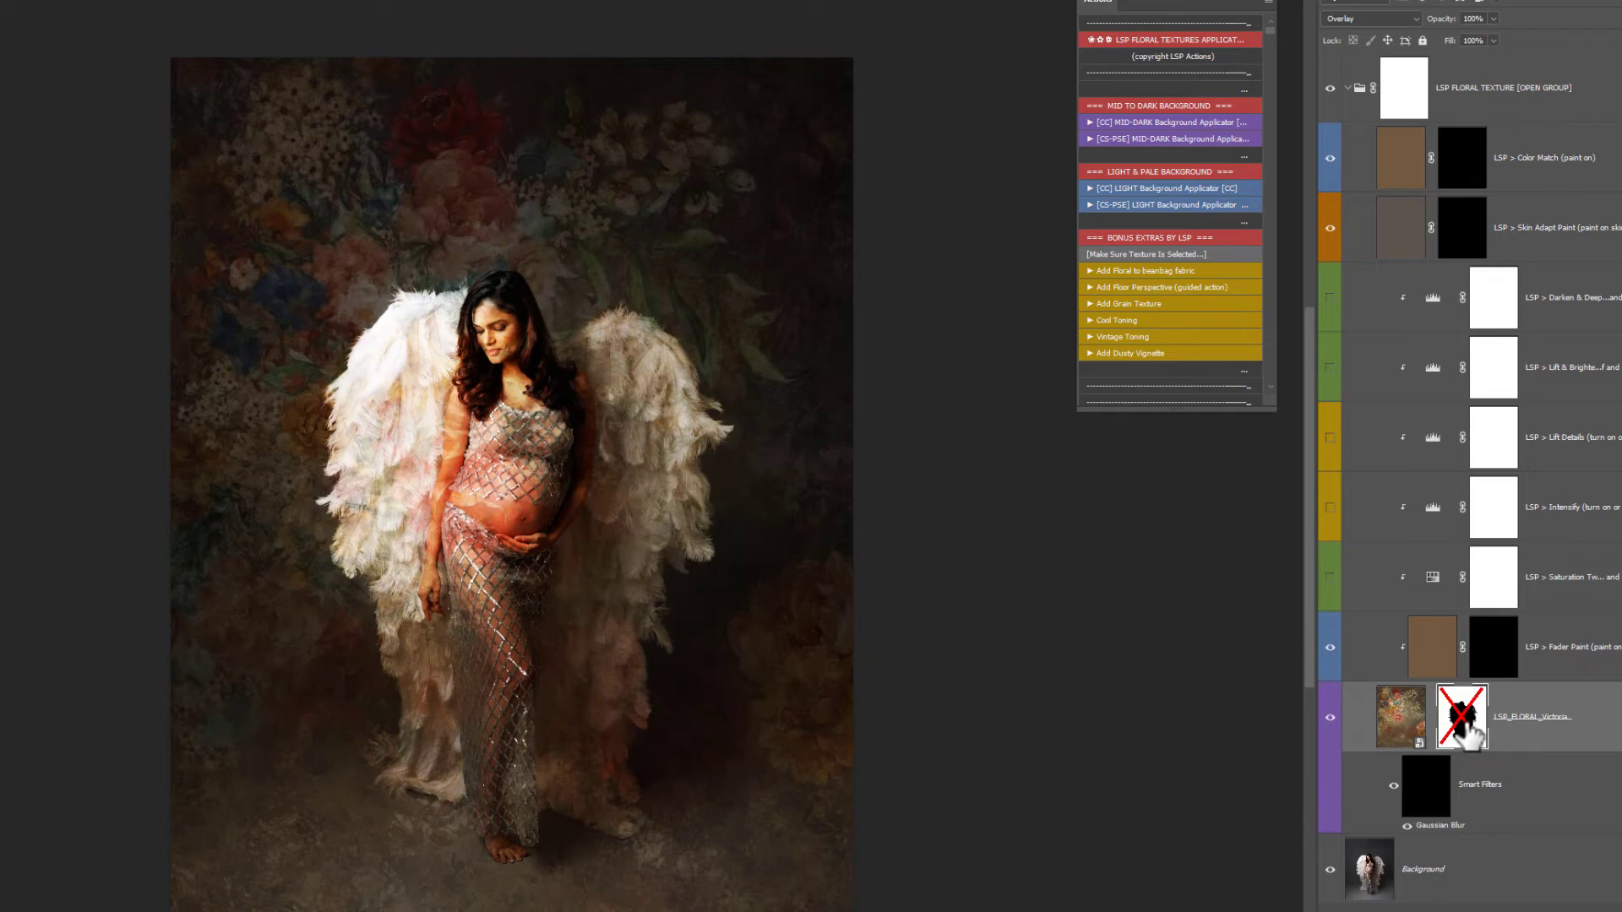
{"action": "left_click", "coordinate": [1466, 731], "text": "shift"}
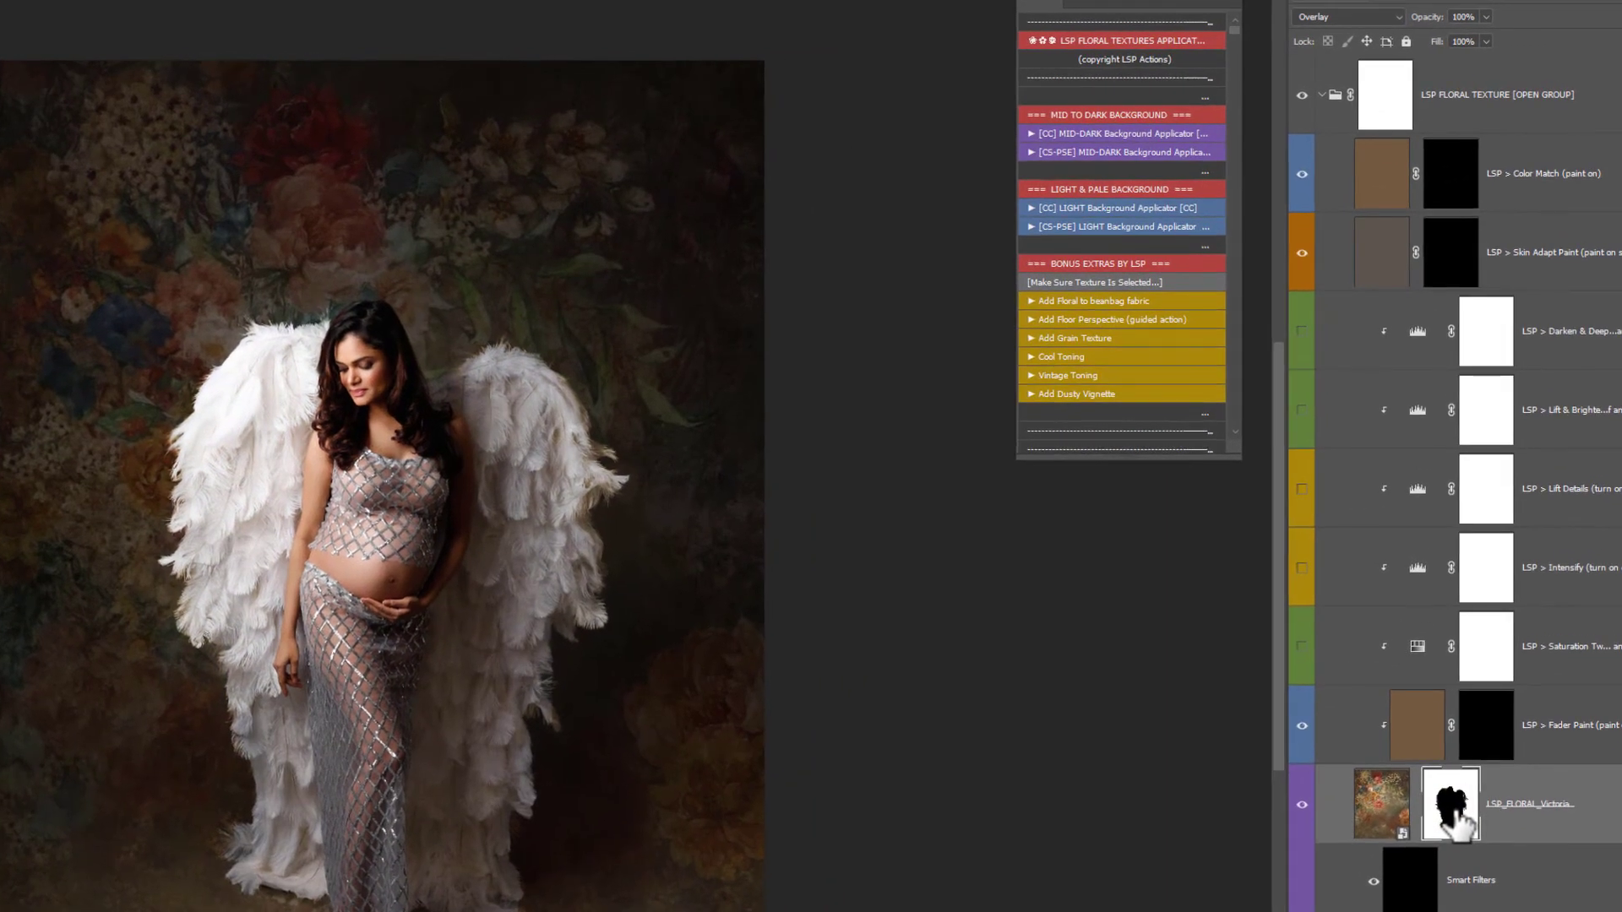
On the Fader Paint mask, paint soft white with a 2165 px brush across the floor, undoing the stray stroke
{"action": "left_click", "coordinate": [1486, 752]}
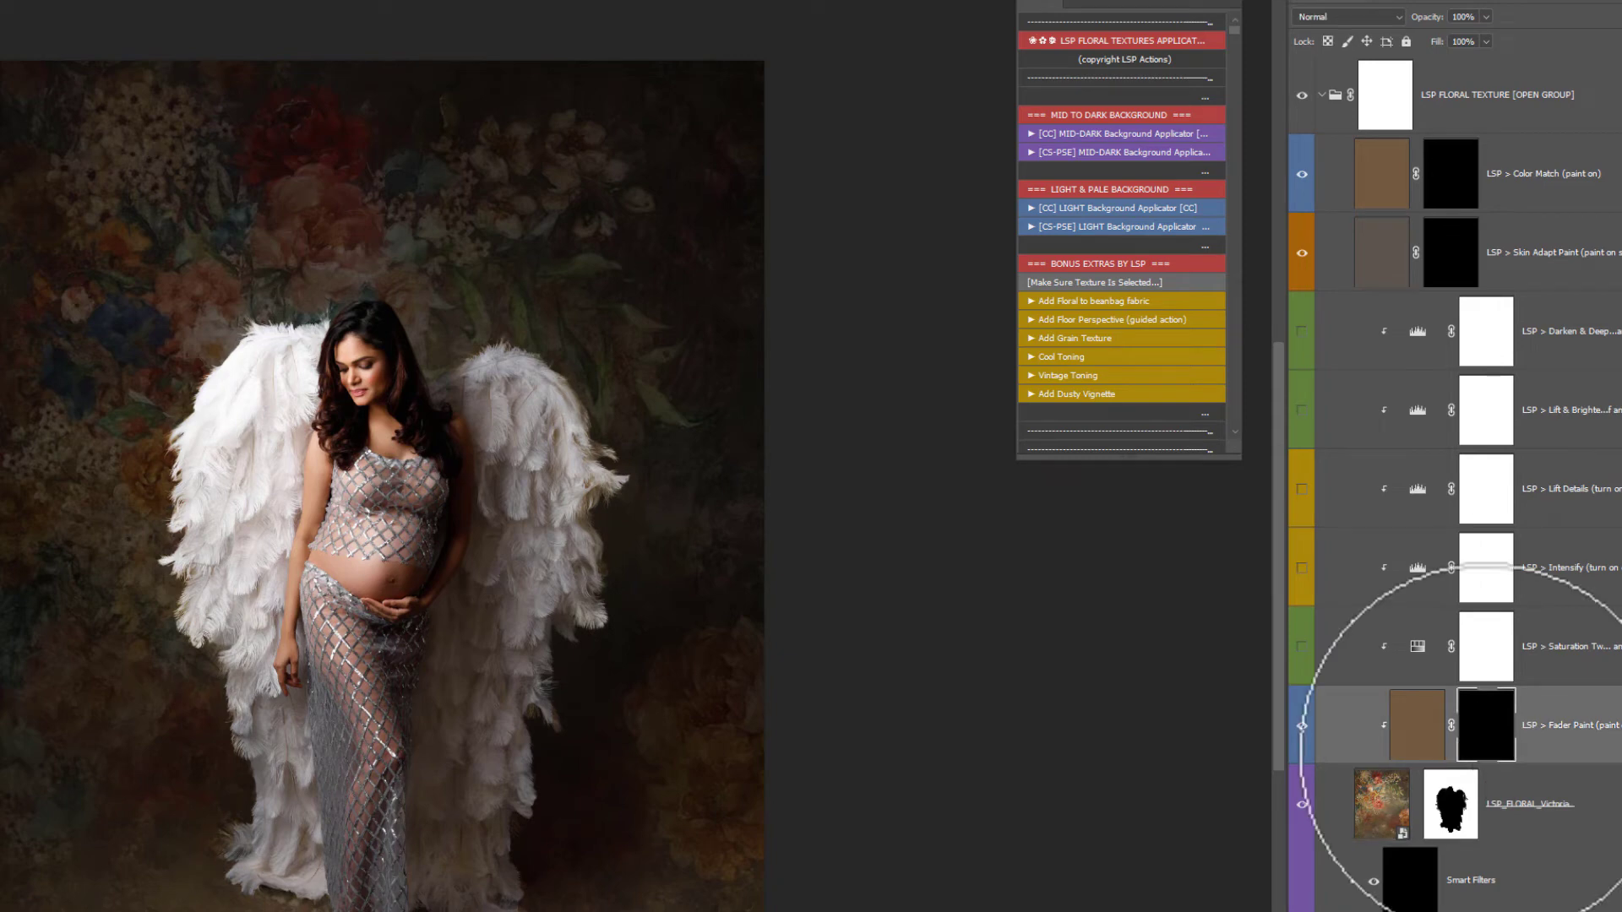
{"action": "right_click", "coordinate": [241, 731]}
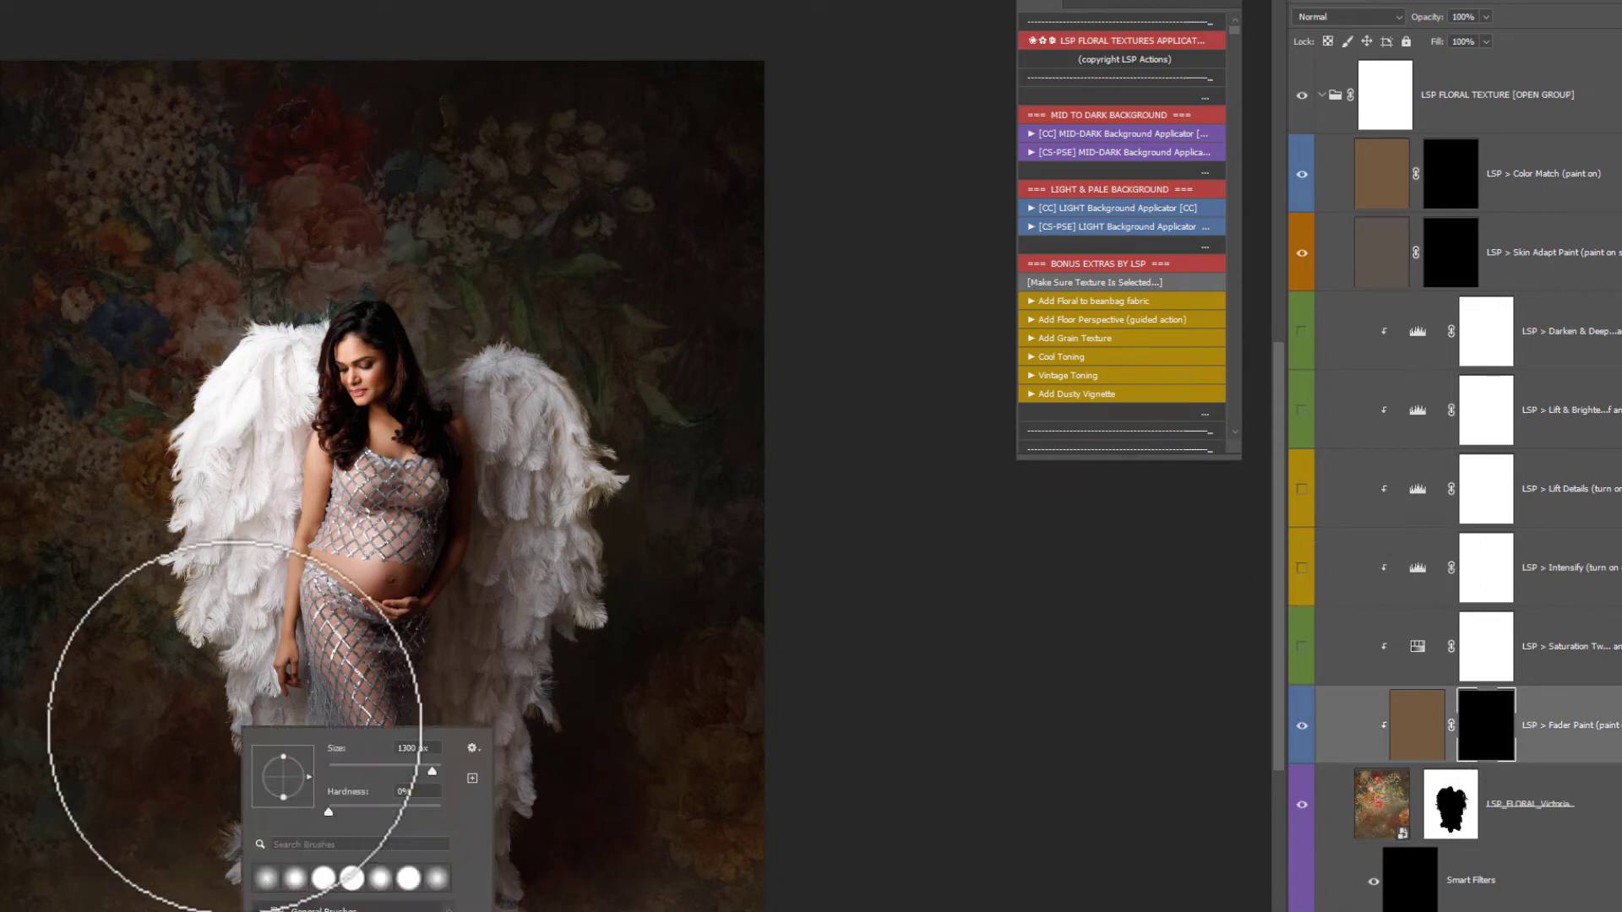
{"action": "left_click_drag", "start_coordinate": [389, 765], "coordinate": [434, 770]}
{"action": "key", "text": "Return"}
{"action": "left_click", "coordinate": [676, 853]}
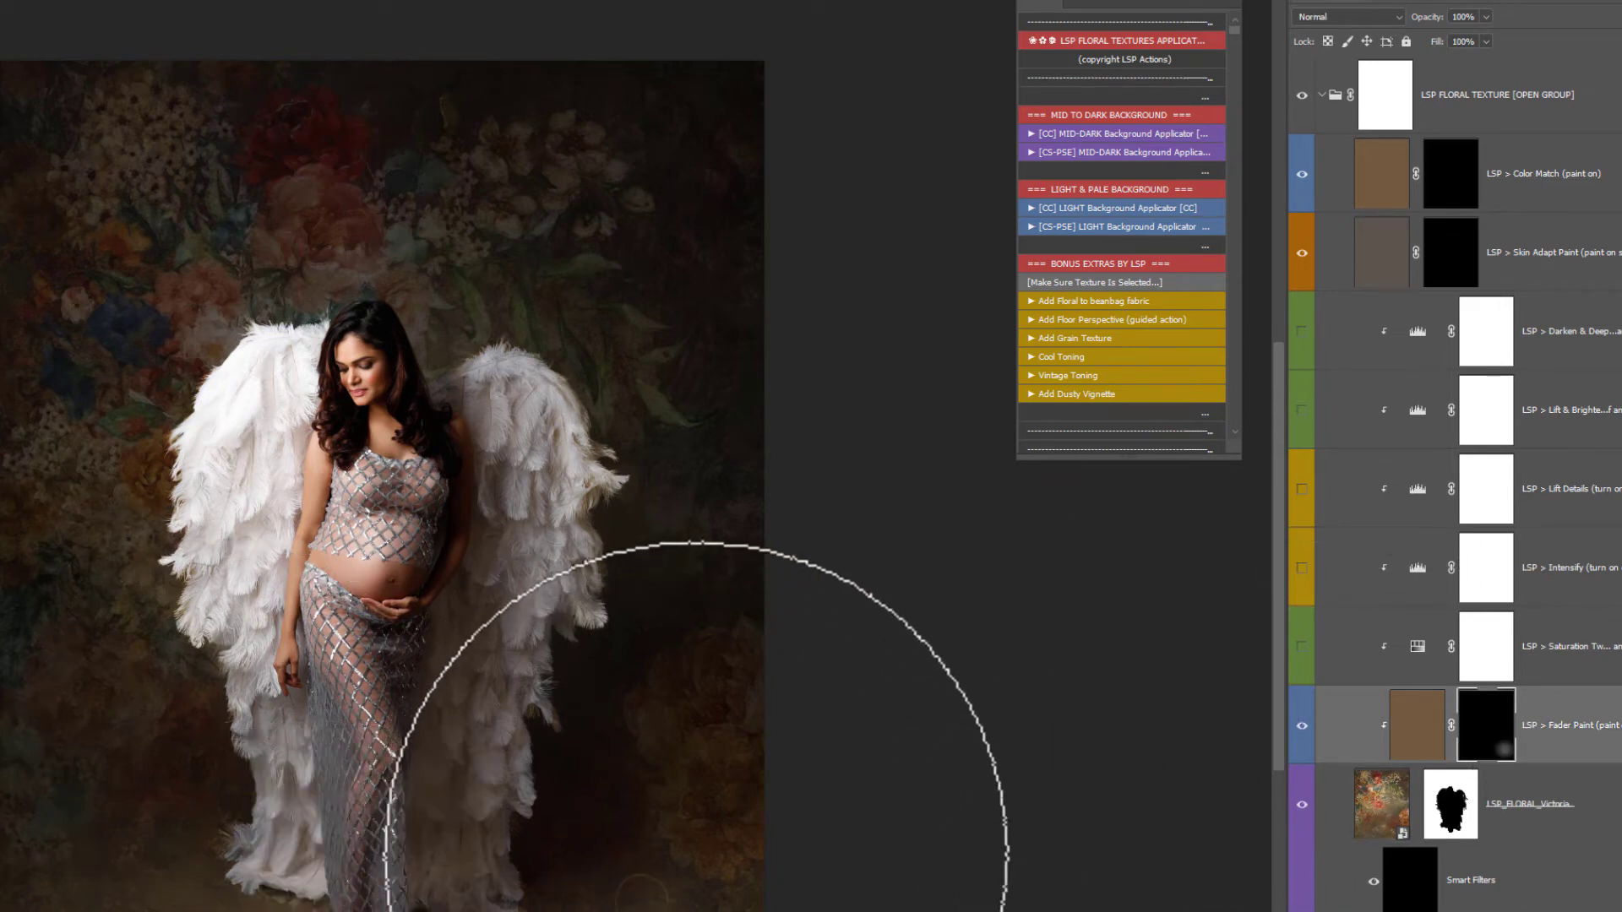
{"action": "left_click", "coordinate": [127, 836]}
{"action": "mouse_move", "coordinate": [63, 824]}
{"action": "left_mouse_down"}
{"action": "mouse_move", "coordinate": [110, 904]}
{"action": "mouse_move", "coordinate": [442, 904]}
{"action": "mouse_move", "coordinate": [597, 732]}
{"action": "mouse_move", "coordinate": [46, 760]}
{"action": "mouse_move", "coordinate": [235, 761]}
{"action": "mouse_move", "coordinate": [406, 560]}
{"action": "mouse_move", "coordinate": [402, 413]}
{"action": "mouse_move", "coordinate": [456, 258]}
{"action": "mouse_move", "coordinate": [0, 203]}
{"action": "mouse_move", "coordinate": [616, 489]}
{"action": "mouse_move", "coordinate": [493, 597]}
{"action": "mouse_move", "coordinate": [673, 911]}
{"action": "mouse_move", "coordinate": [482, 911]}
{"action": "left_mouse_up"}
{"action": "key", "text": "ctrl+z"}
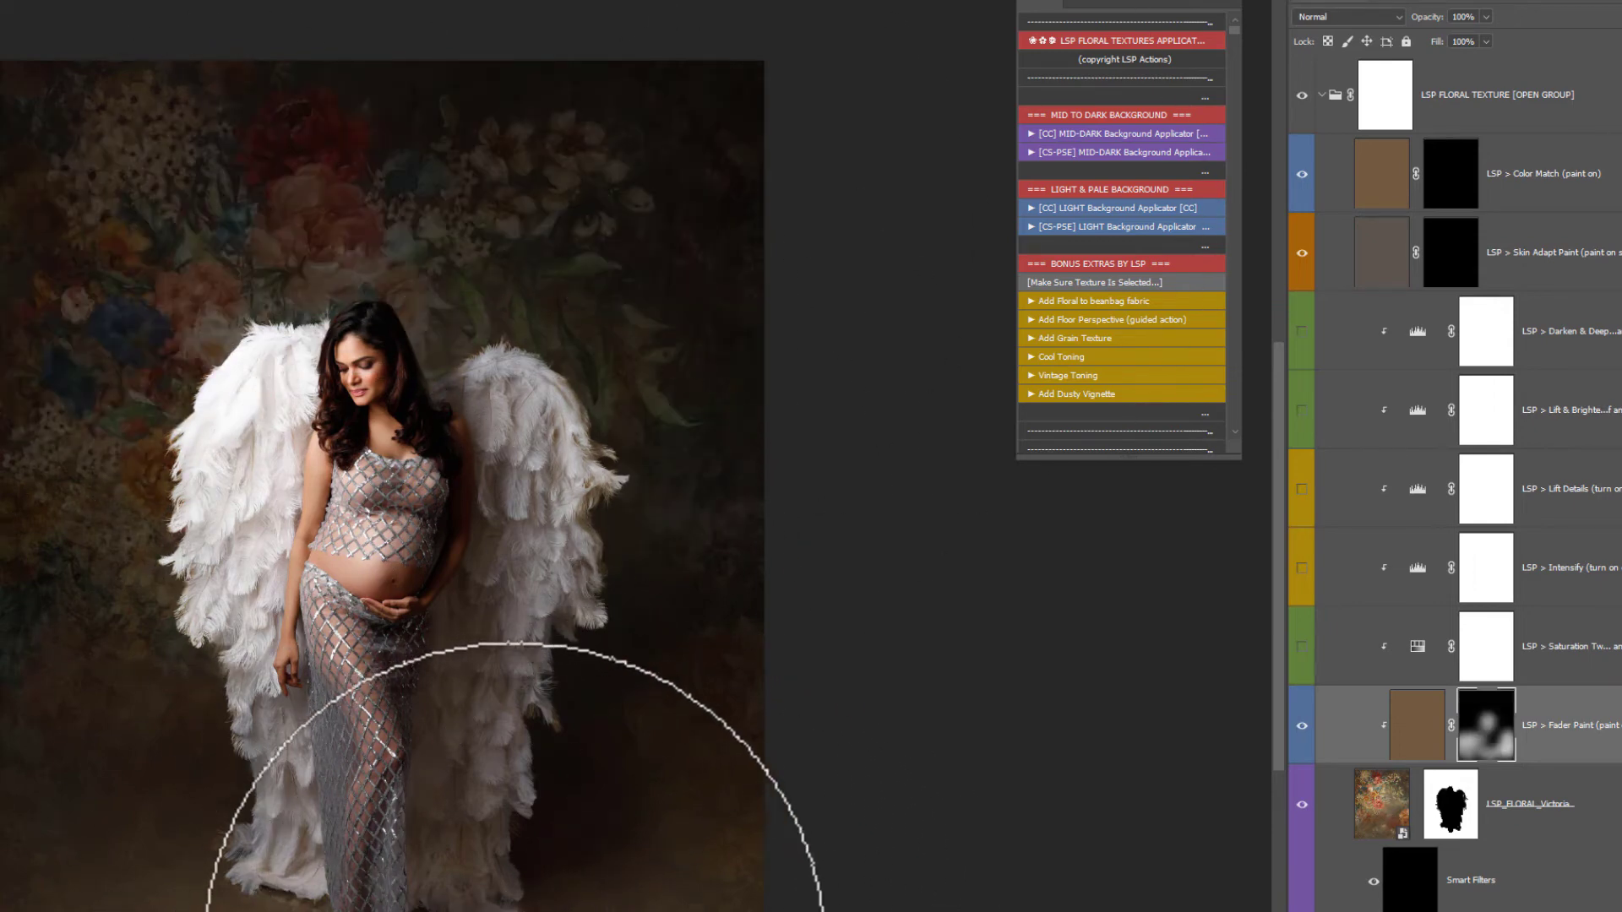
{"action": "left_click", "coordinate": [1409, 878]}
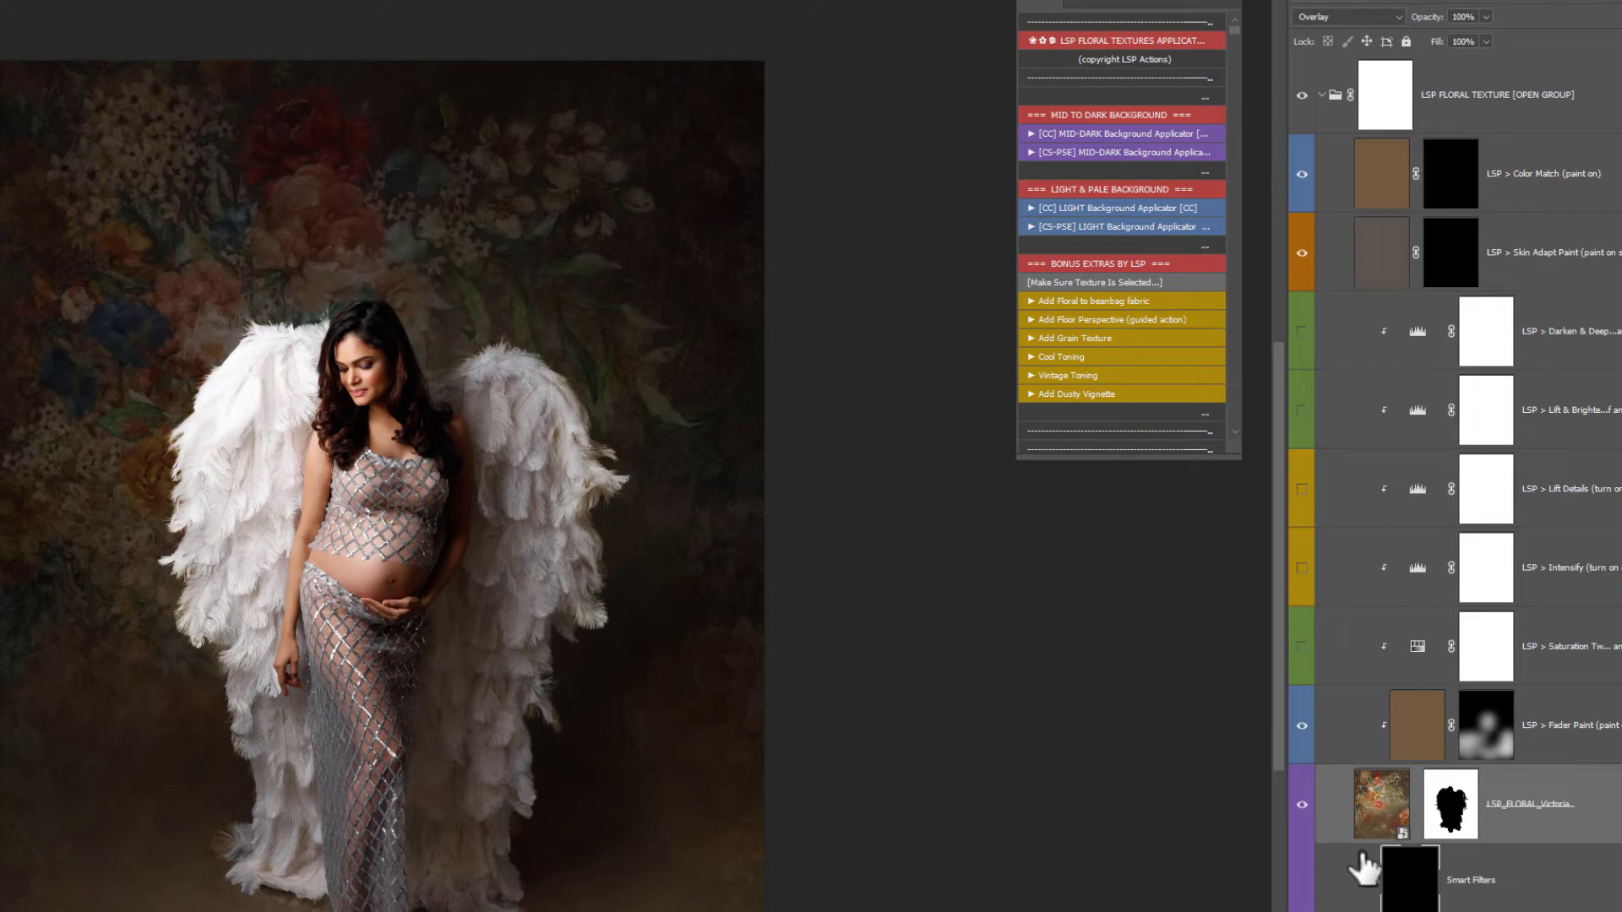
Try the Saturation adjustment with more saturation and a magenta hue shift, then hide it
{"action": "left_click", "coordinate": [1485, 672]}
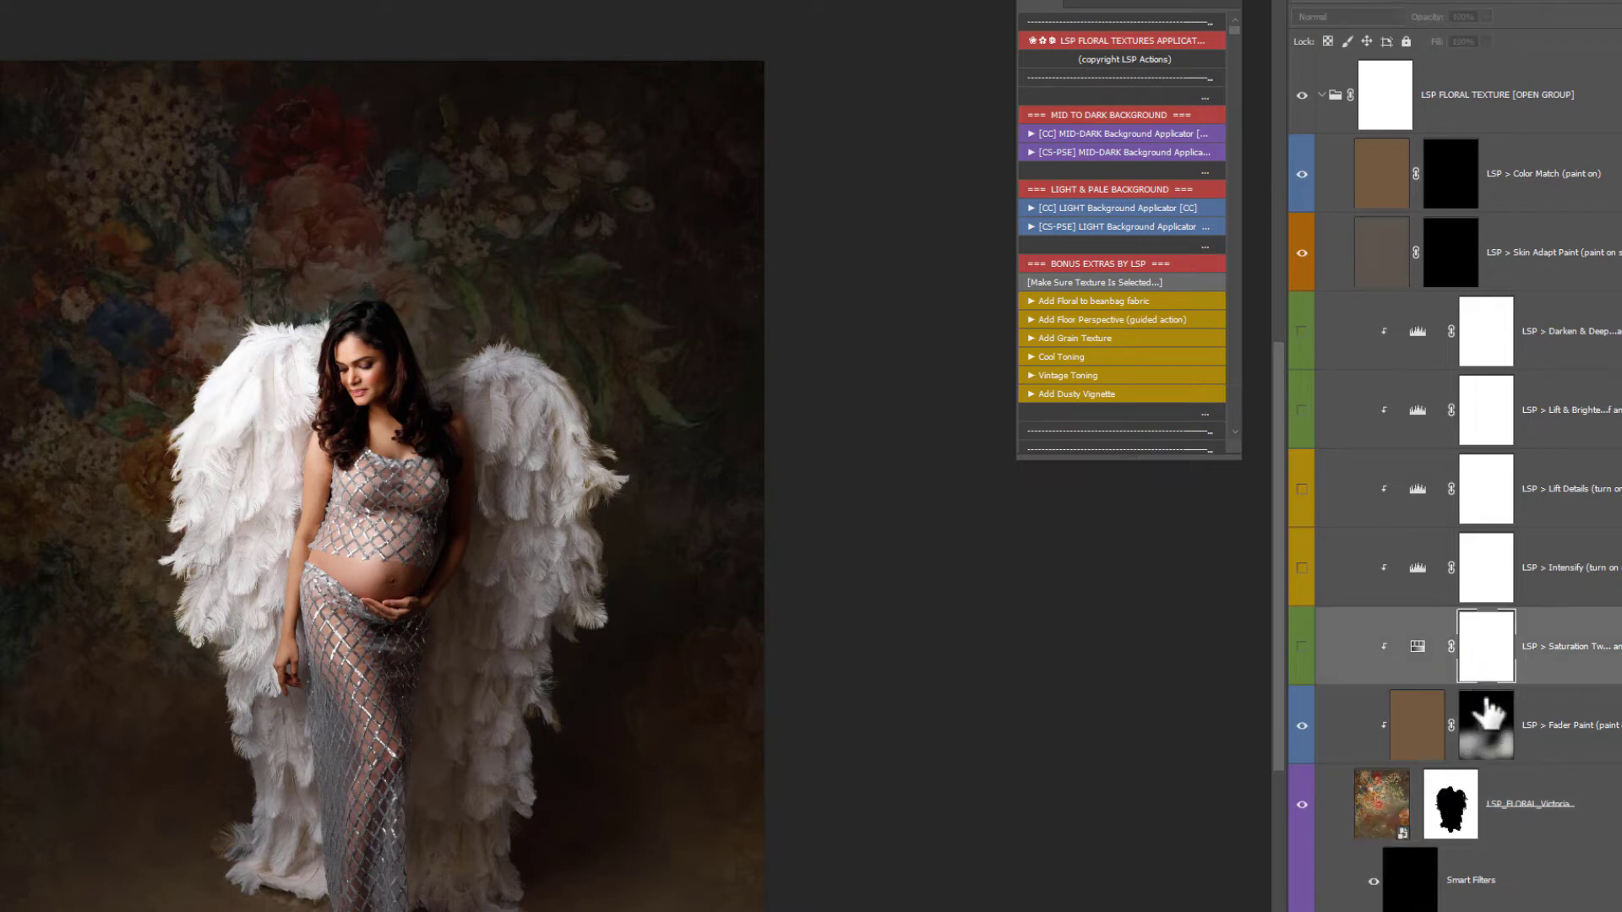
{"action": "left_click", "coordinate": [1478, 747]}
{"action": "left_click", "coordinate": [1453, 813]}
{"action": "left_click", "coordinate": [1419, 669]}
{"action": "left_click", "coordinate": [1301, 647]}
{"action": "double_click", "coordinate": [1417, 667]}
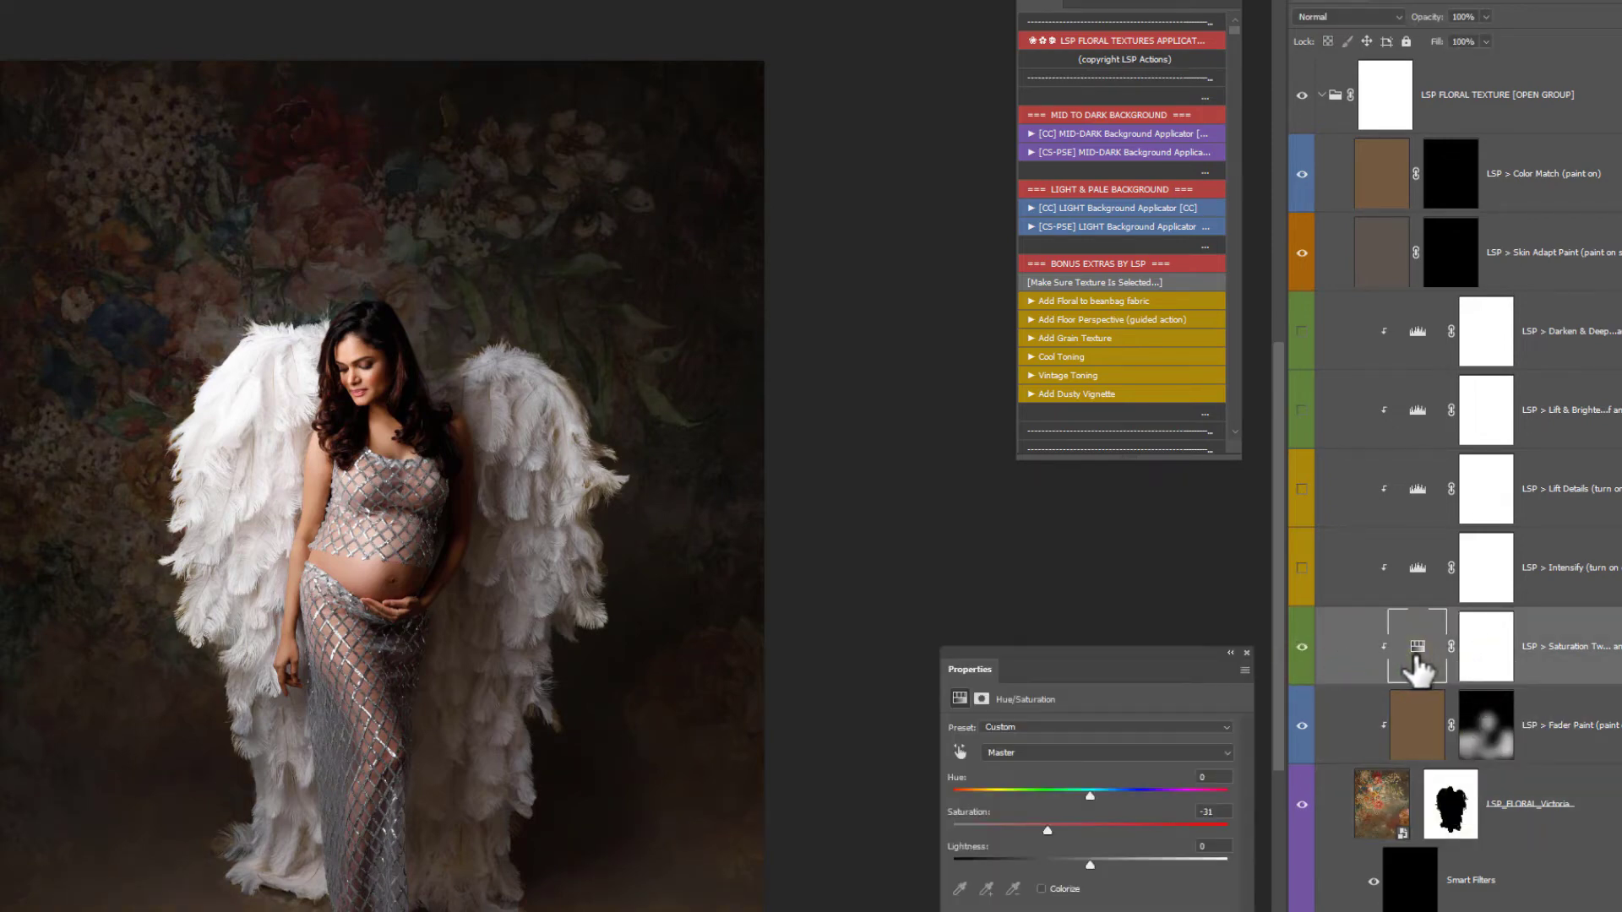
{"action": "left_click_drag", "start_coordinate": [1040, 828], "coordinate": [1194, 842]}
{"action": "mouse_move", "coordinate": [1084, 801]}
{"action": "left_mouse_down"}
{"action": "mouse_move", "coordinate": [1054, 794]}
{"action": "mouse_move", "coordinate": [1119, 792]}
{"action": "mouse_move", "coordinate": [1072, 787]}
{"action": "left_mouse_up"}
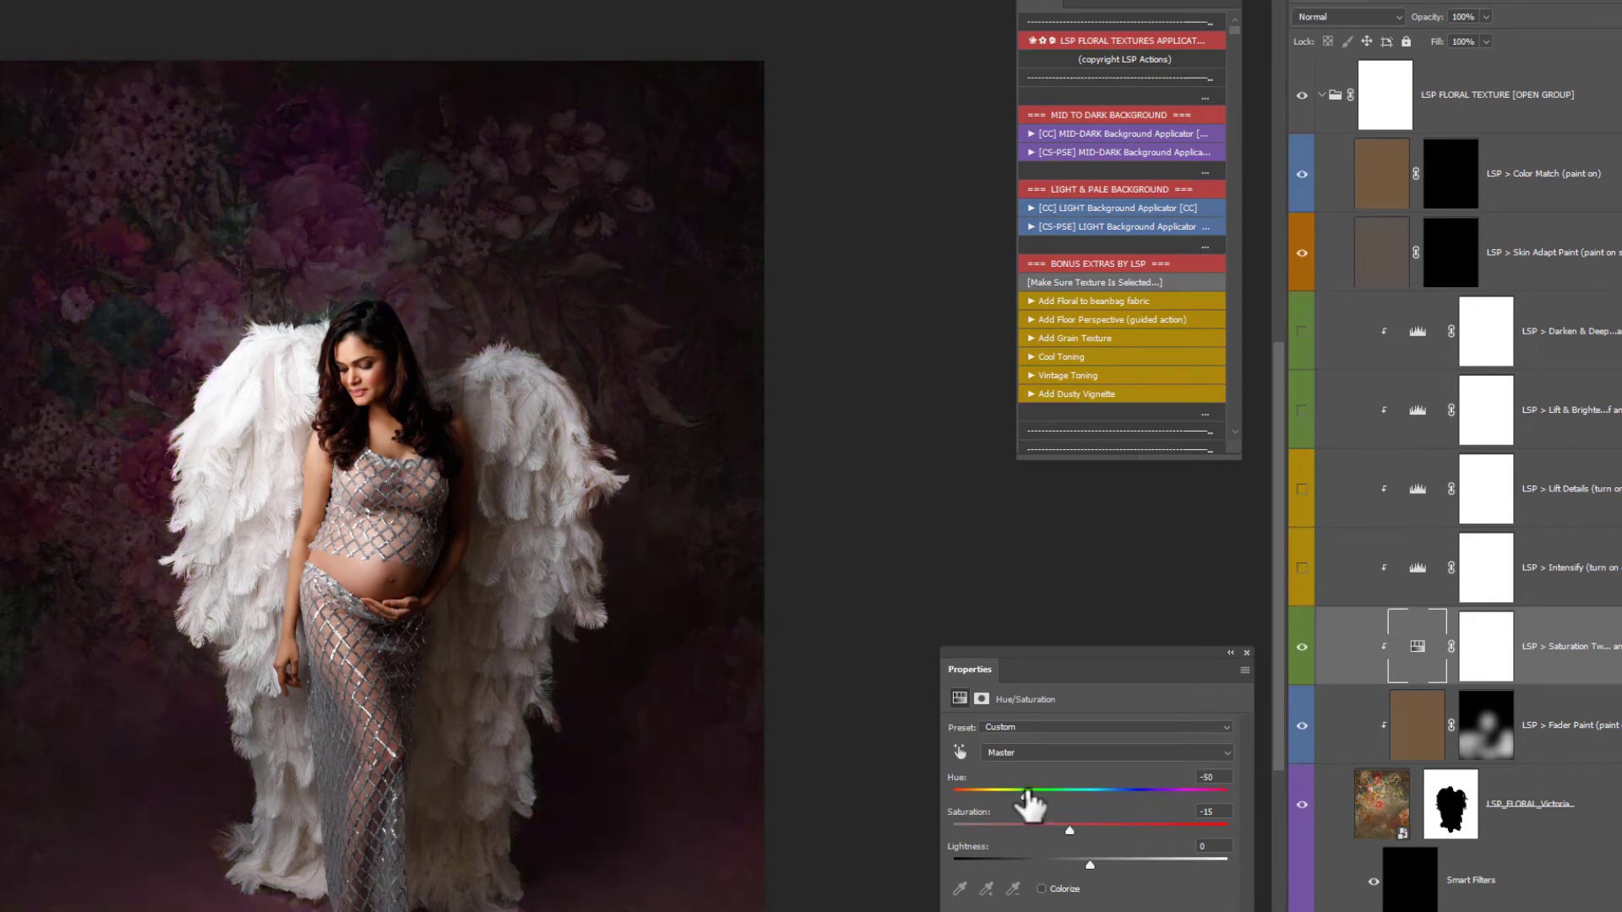
{"action": "left_click", "coordinate": [1246, 654]}
{"action": "left_click", "coordinate": [1302, 647]}
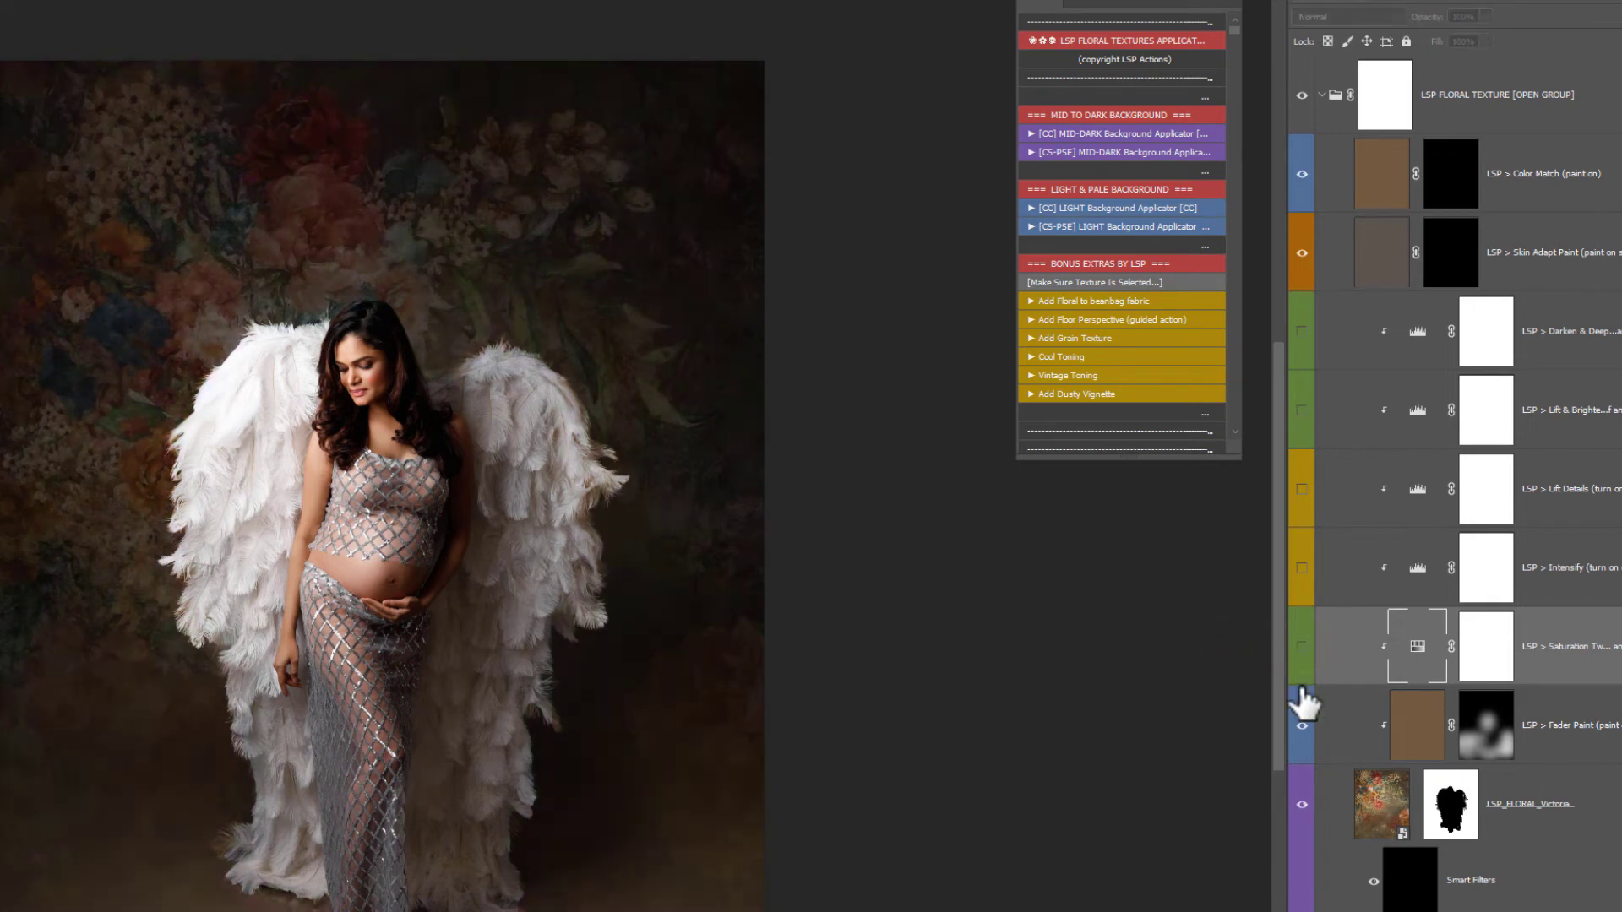
Turn on the Intensify layer and set its opacity to 25%
{"action": "left_click", "coordinate": [1301, 569]}
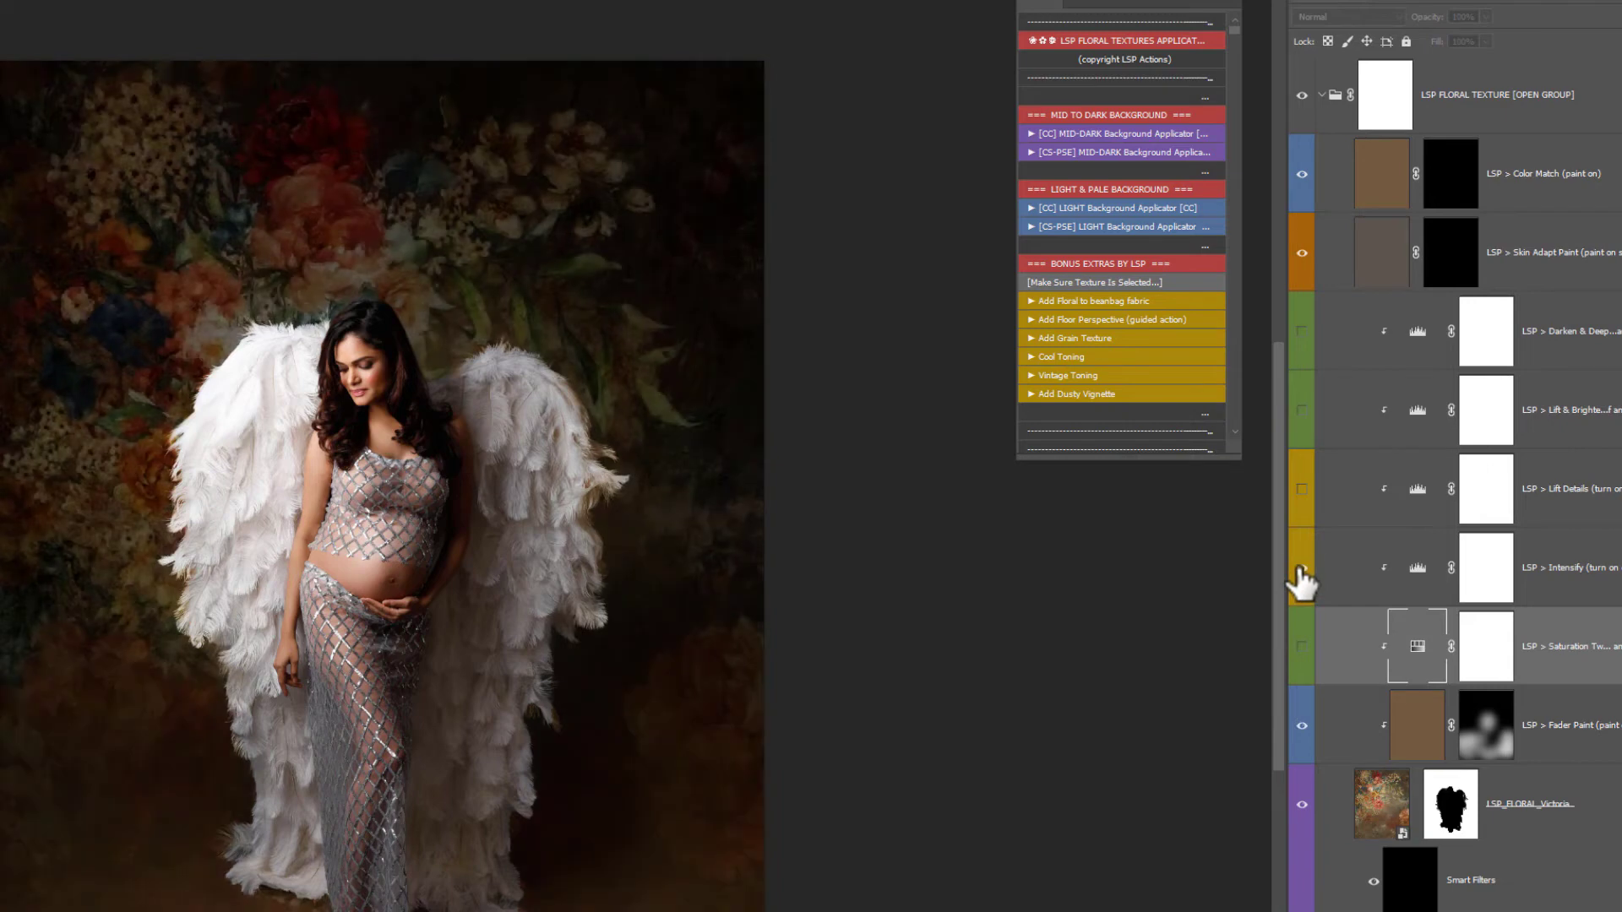
{"action": "left_click", "coordinate": [1550, 551]}
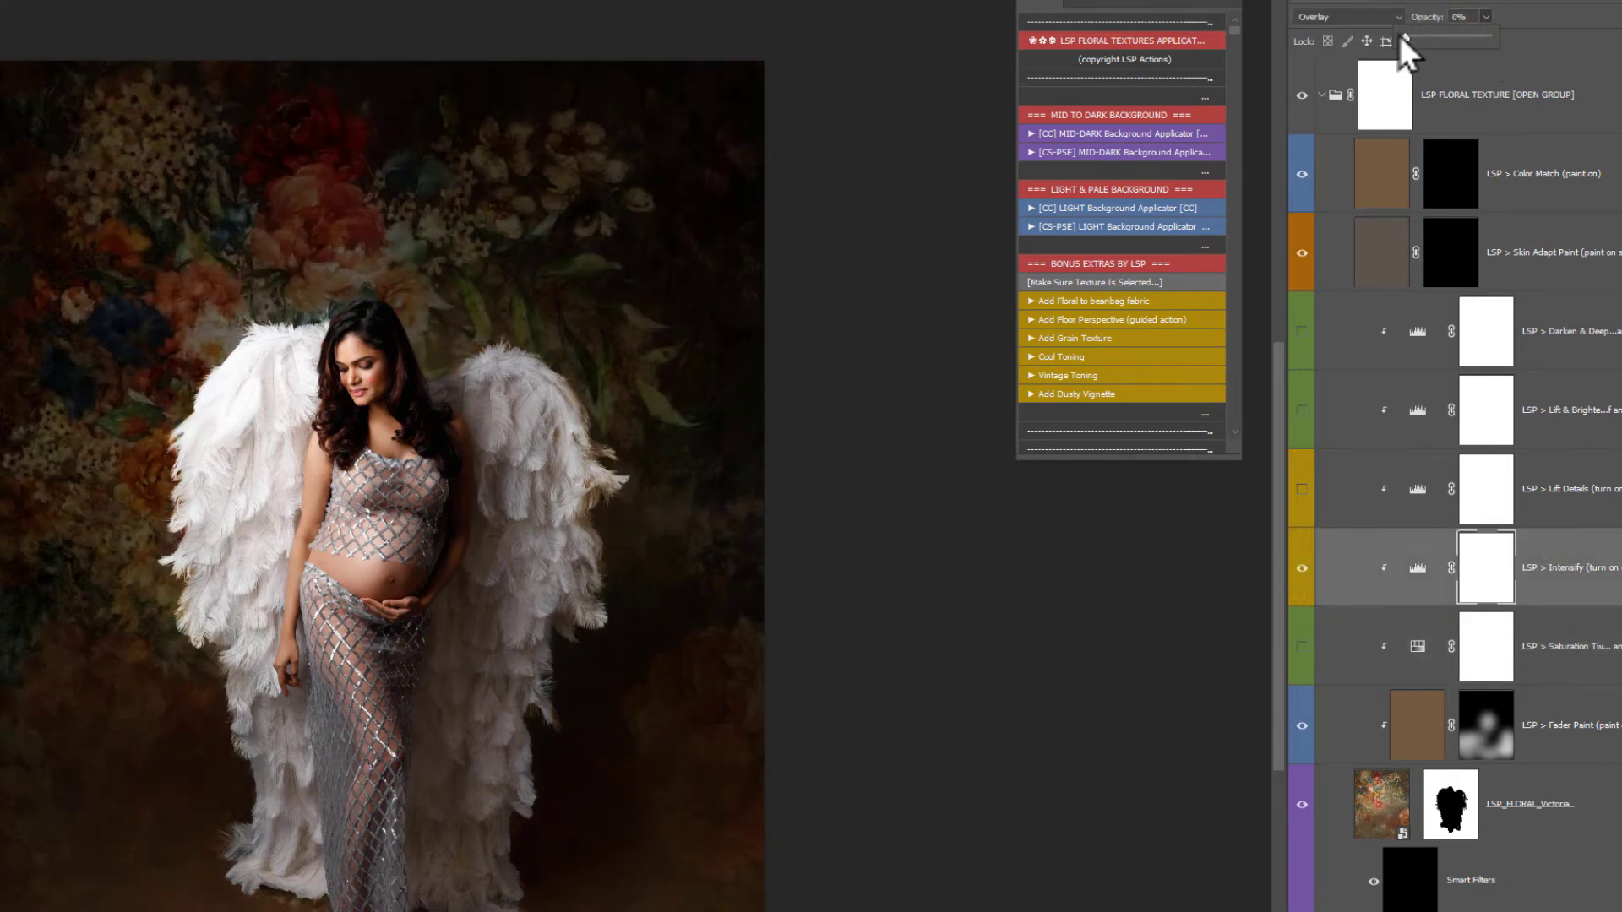
{"action": "left_click_drag", "start_coordinate": [1399, 35], "coordinate": [1432, 36]}
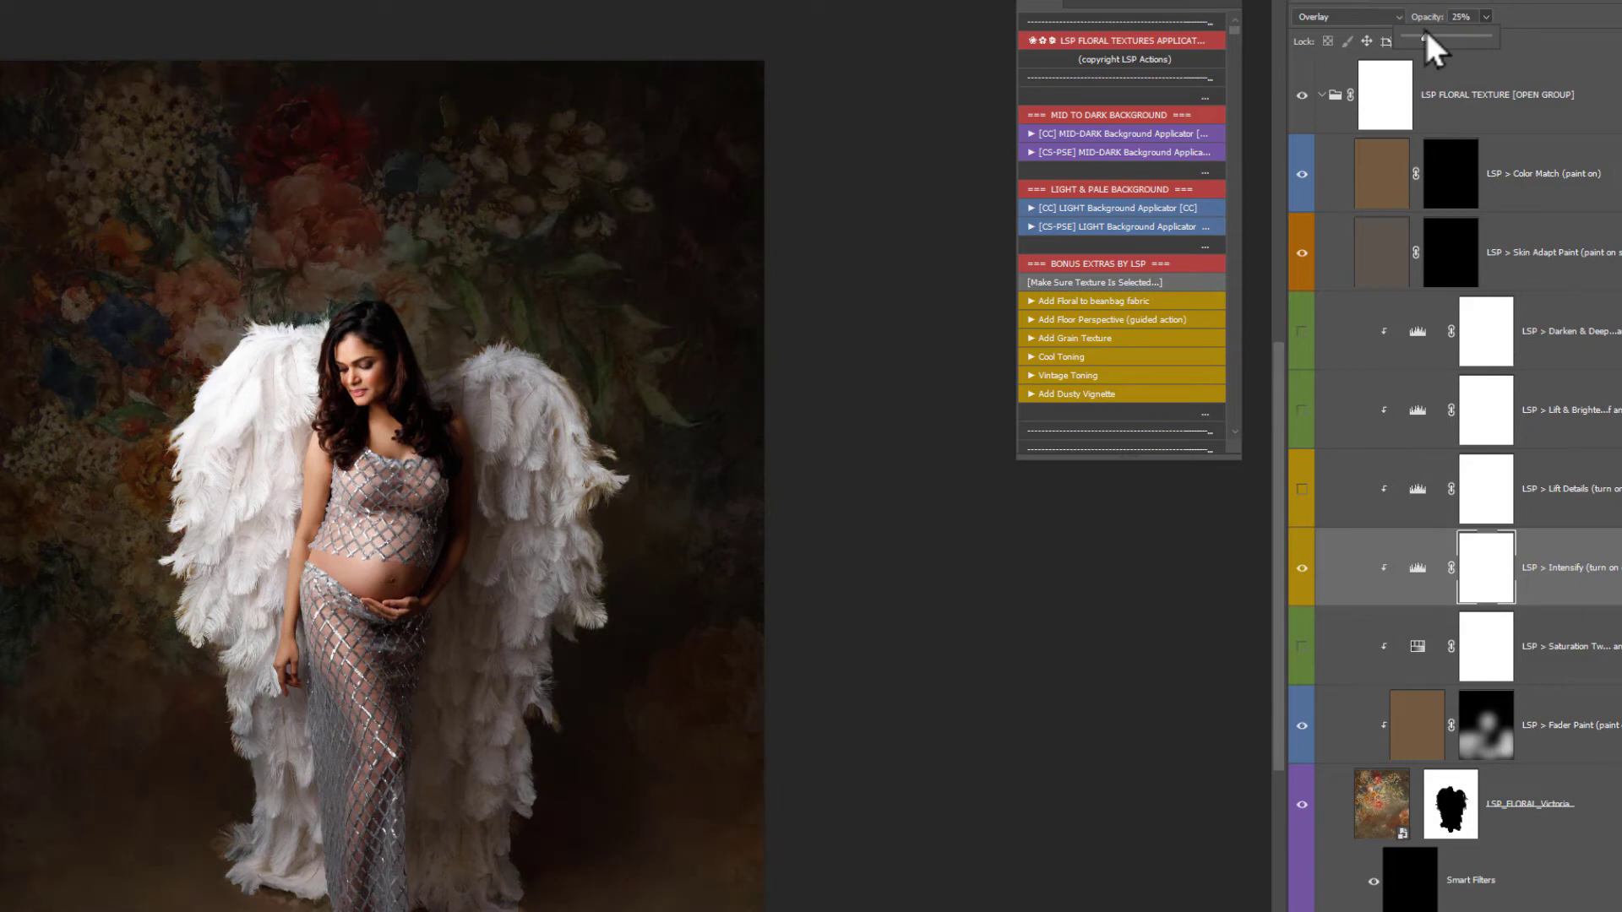
{"action": "left_click", "coordinate": [1539, 584]}
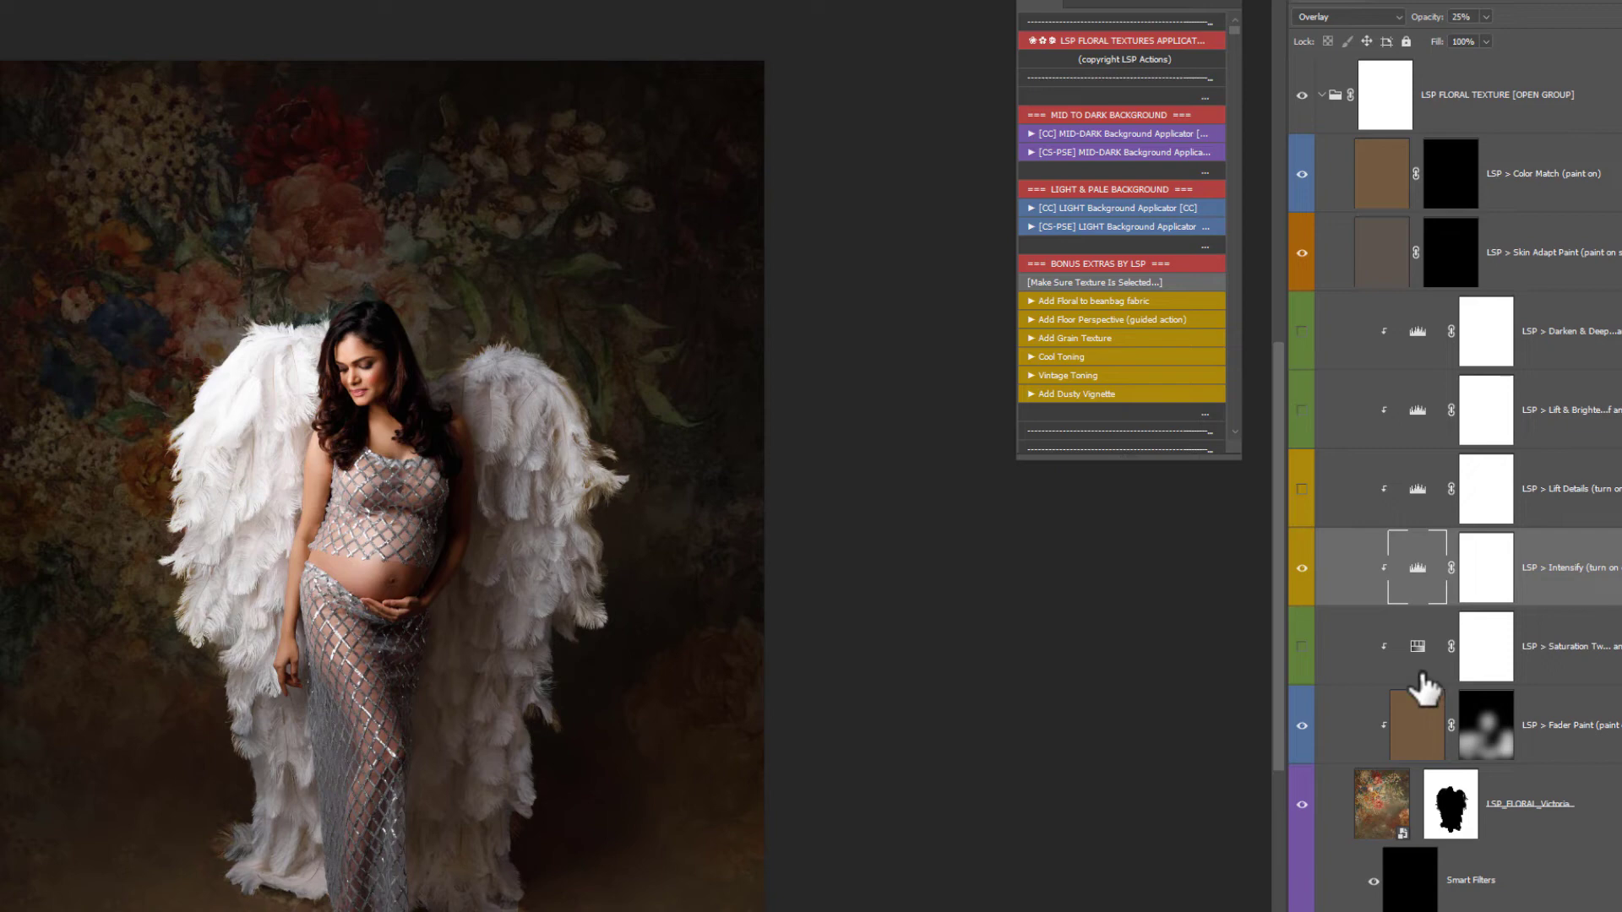
Paint the Skin Adapt effect onto the mother's figure through its layer mask and lower its opacity
{"action": "left_click", "coordinate": [1451, 245]}
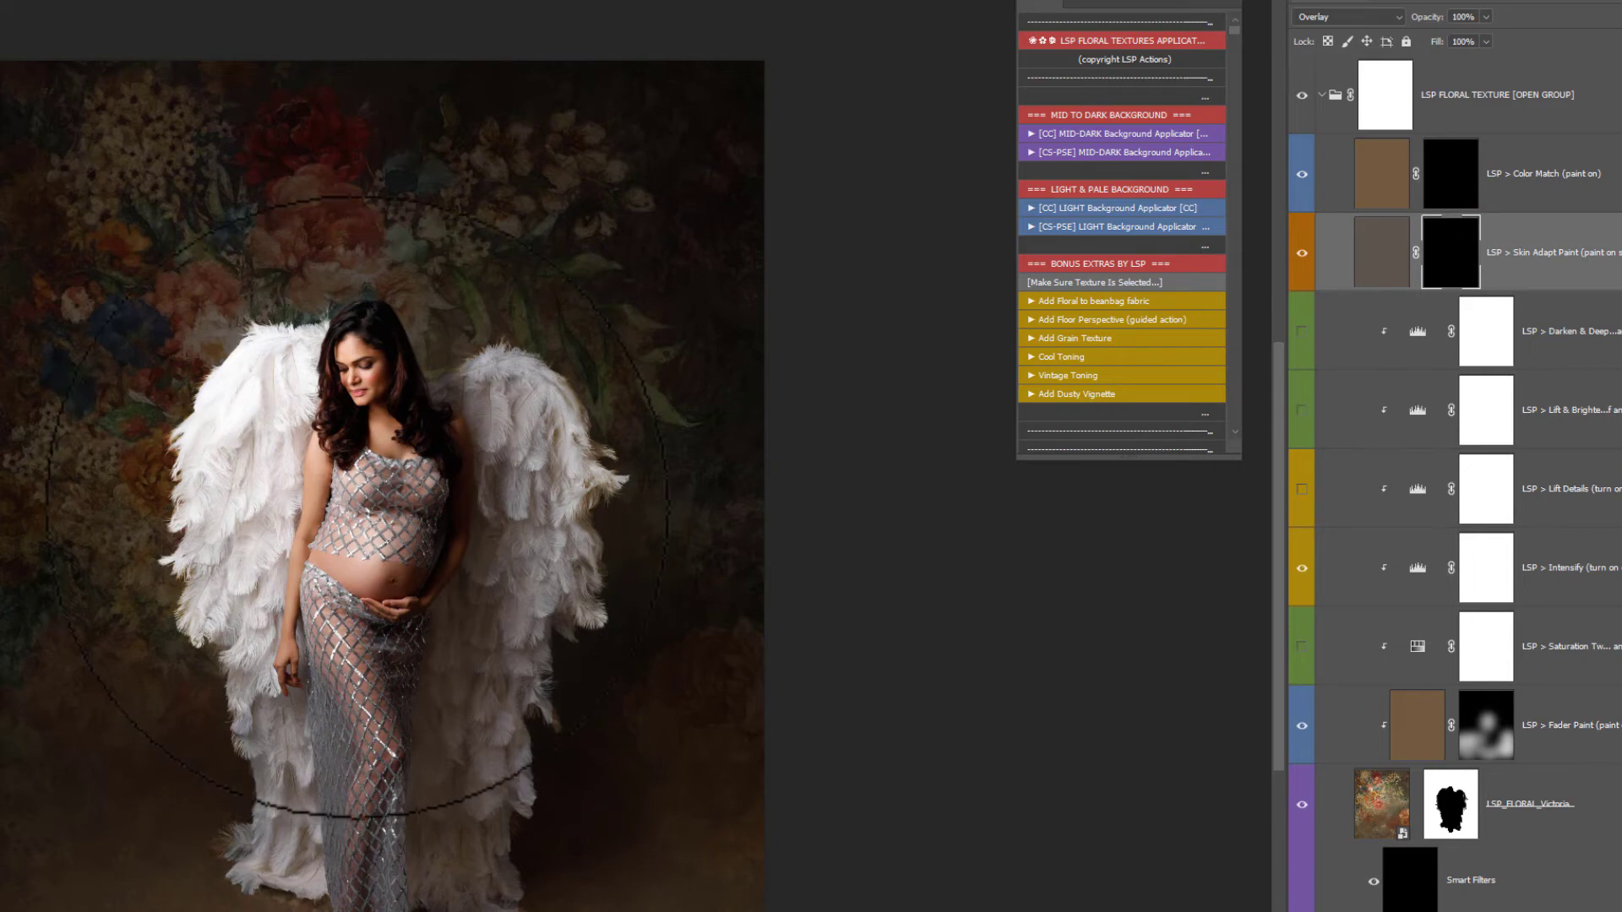
{"action": "left_click", "coordinate": [348, 448]}
{"action": "mouse_move", "coordinate": [348, 449]}
{"action": "left_mouse_down"}
{"action": "mouse_move", "coordinate": [372, 498]}
{"action": "mouse_move", "coordinate": [442, 535]}
{"action": "mouse_move", "coordinate": [470, 634]}
{"action": "mouse_move", "coordinate": [313, 718]}
{"action": "mouse_move", "coordinate": [374, 678]}
{"action": "left_mouse_up"}
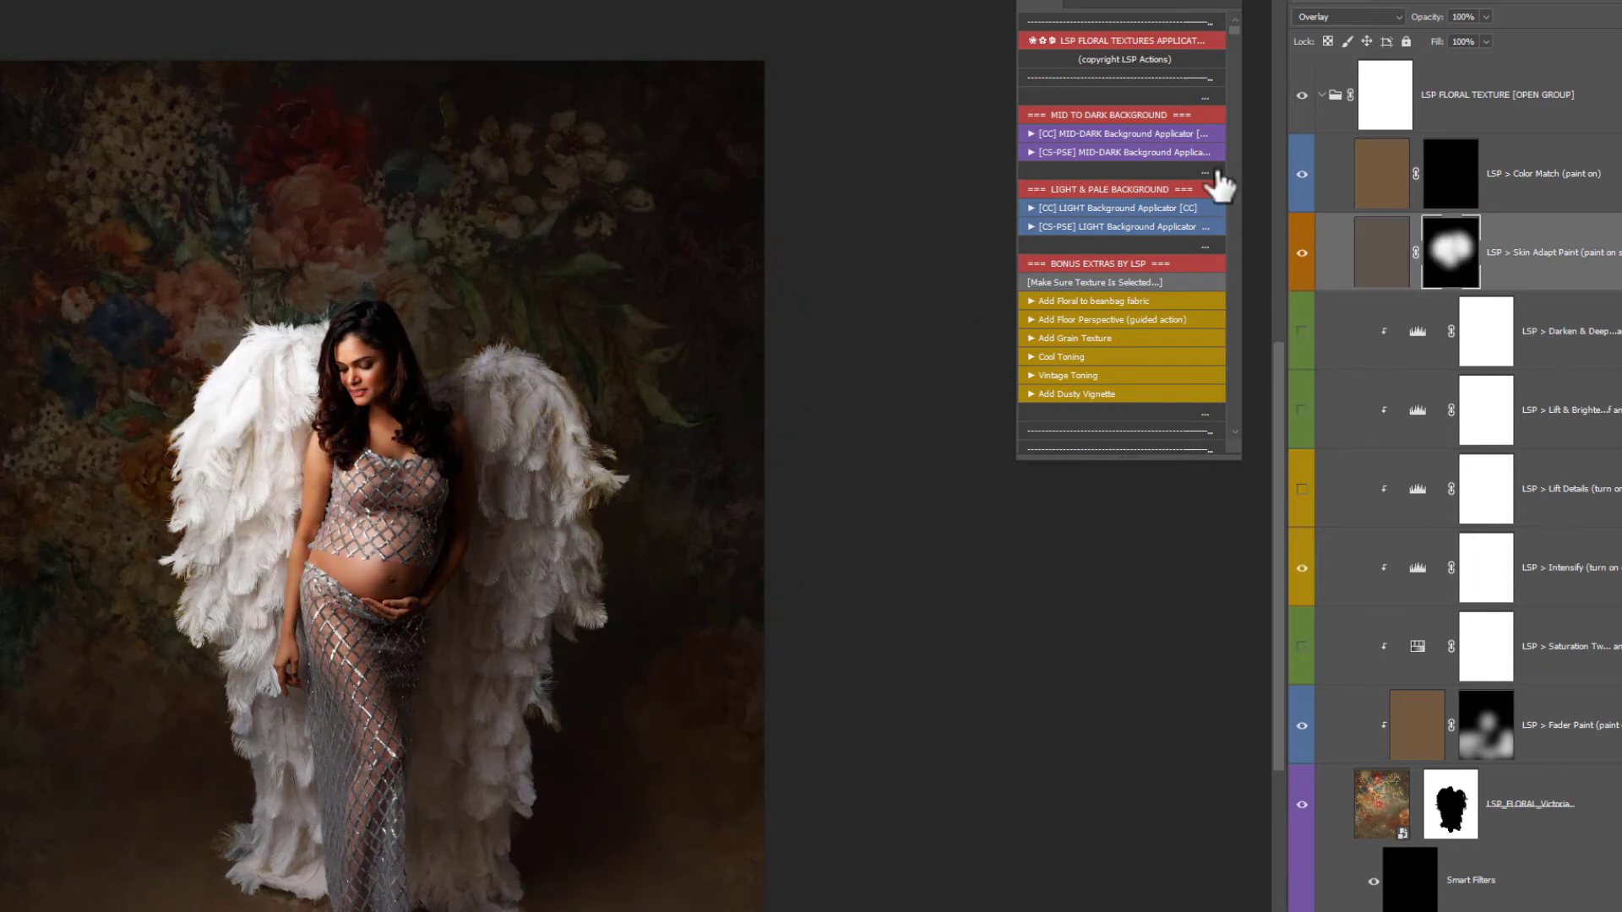
{"action": "left_click", "coordinate": [1485, 17]}
{"action": "left_click_drag", "start_coordinate": [1460, 38], "coordinate": [1400, 38]}
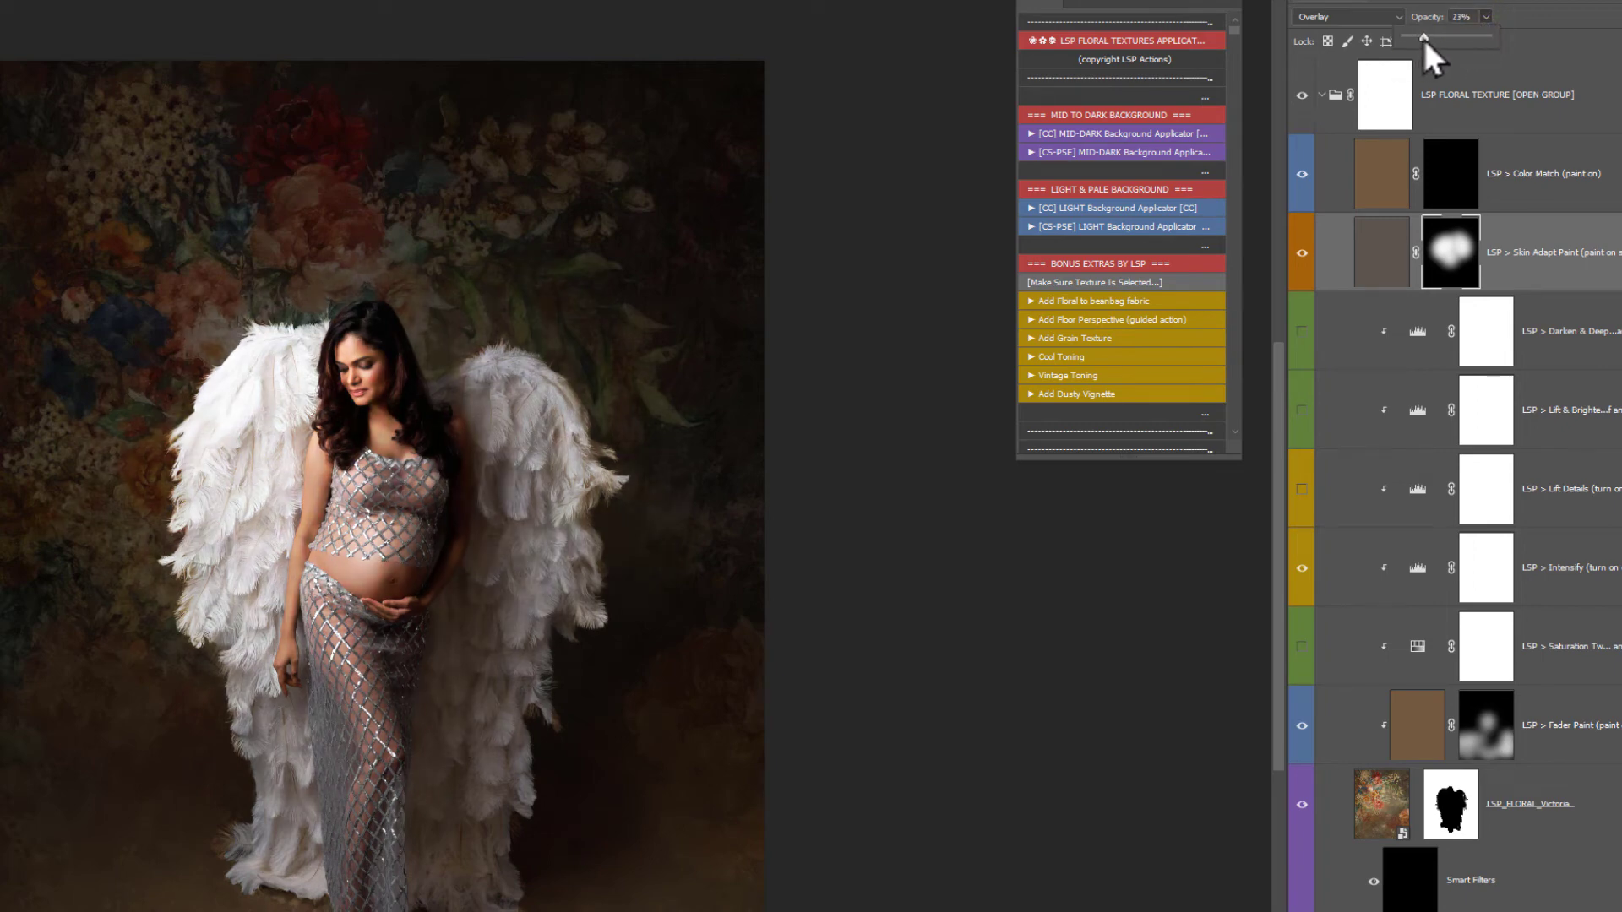
Brush Color Match over the subject on its mask, reduce its opacity, and hide both paint layers
{"action": "left_click", "coordinate": [1450, 173]}
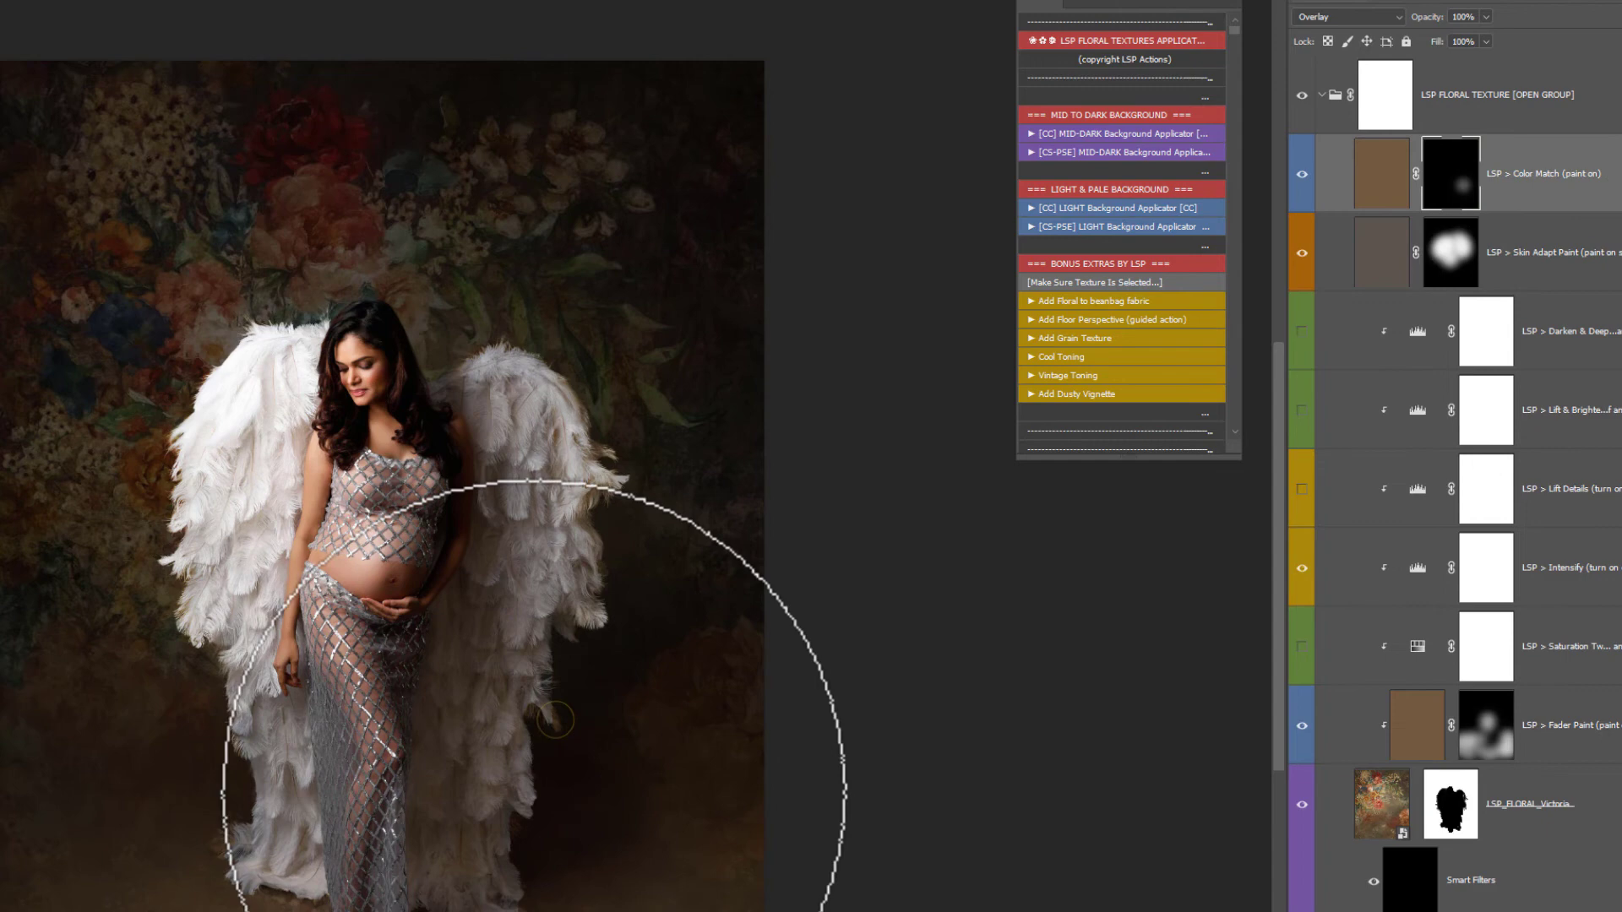
{"action": "mouse_move", "coordinate": [536, 854]}
{"action": "left_mouse_down"}
{"action": "mouse_move", "coordinate": [608, 561]}
{"action": "mouse_move", "coordinate": [451, 491]}
{"action": "mouse_move", "coordinate": [244, 764]}
{"action": "mouse_move", "coordinate": [254, 676]}
{"action": "left_mouse_up"}
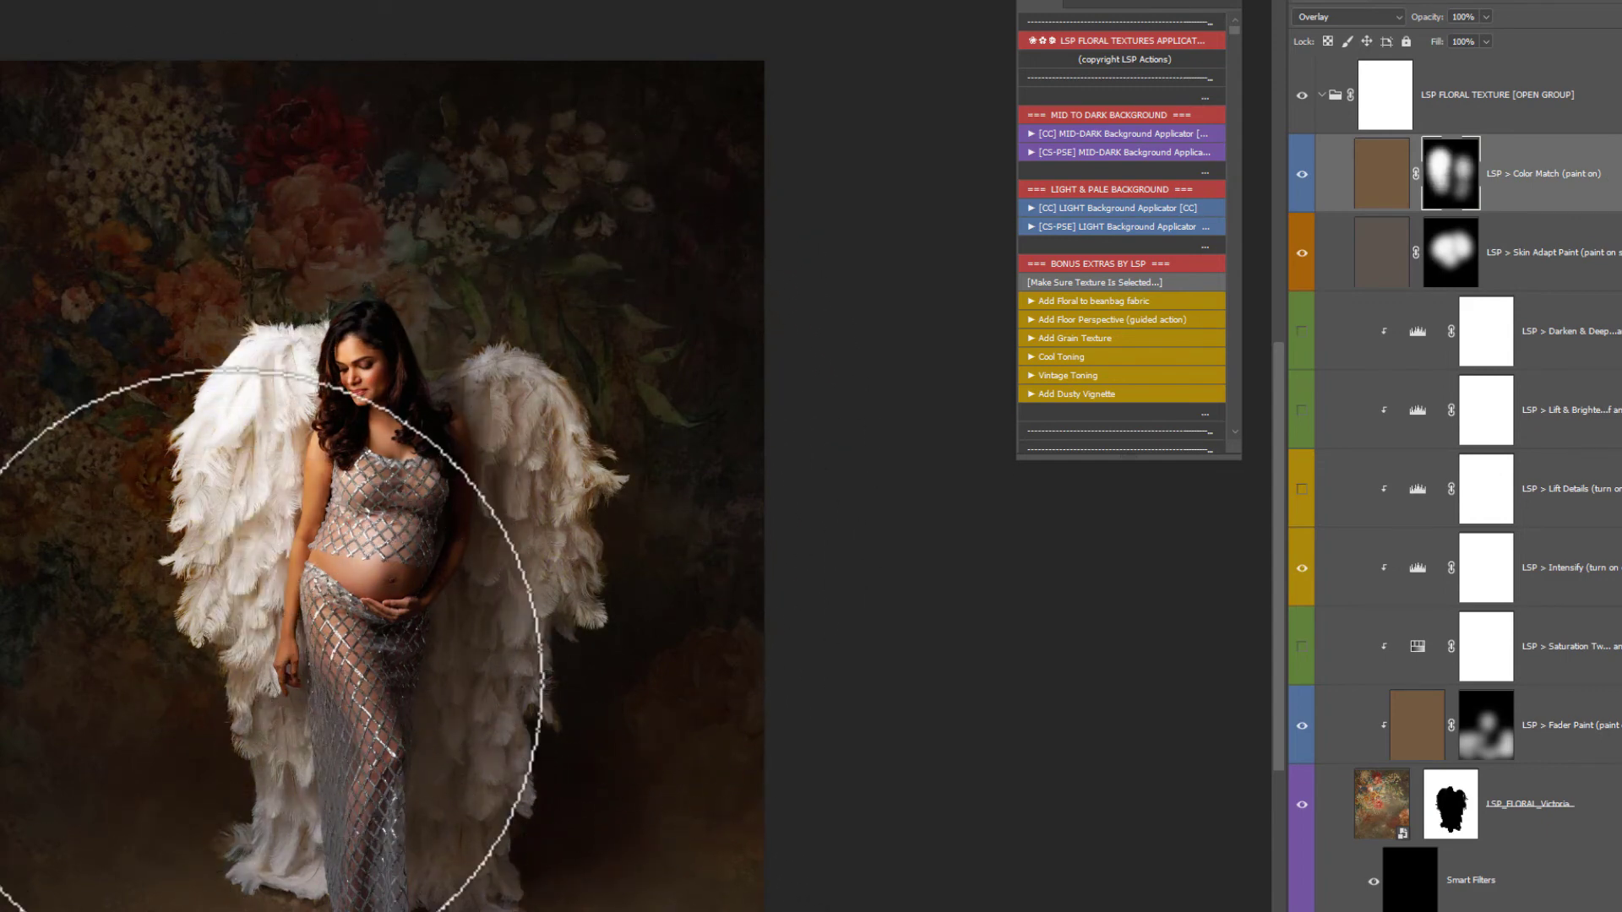
{"action": "left_click_drag", "start_coordinate": [1485, 19], "coordinate": [1406, 38]}
{"action": "left_click_drag", "start_coordinate": [1302, 174], "coordinate": [1302, 252]}
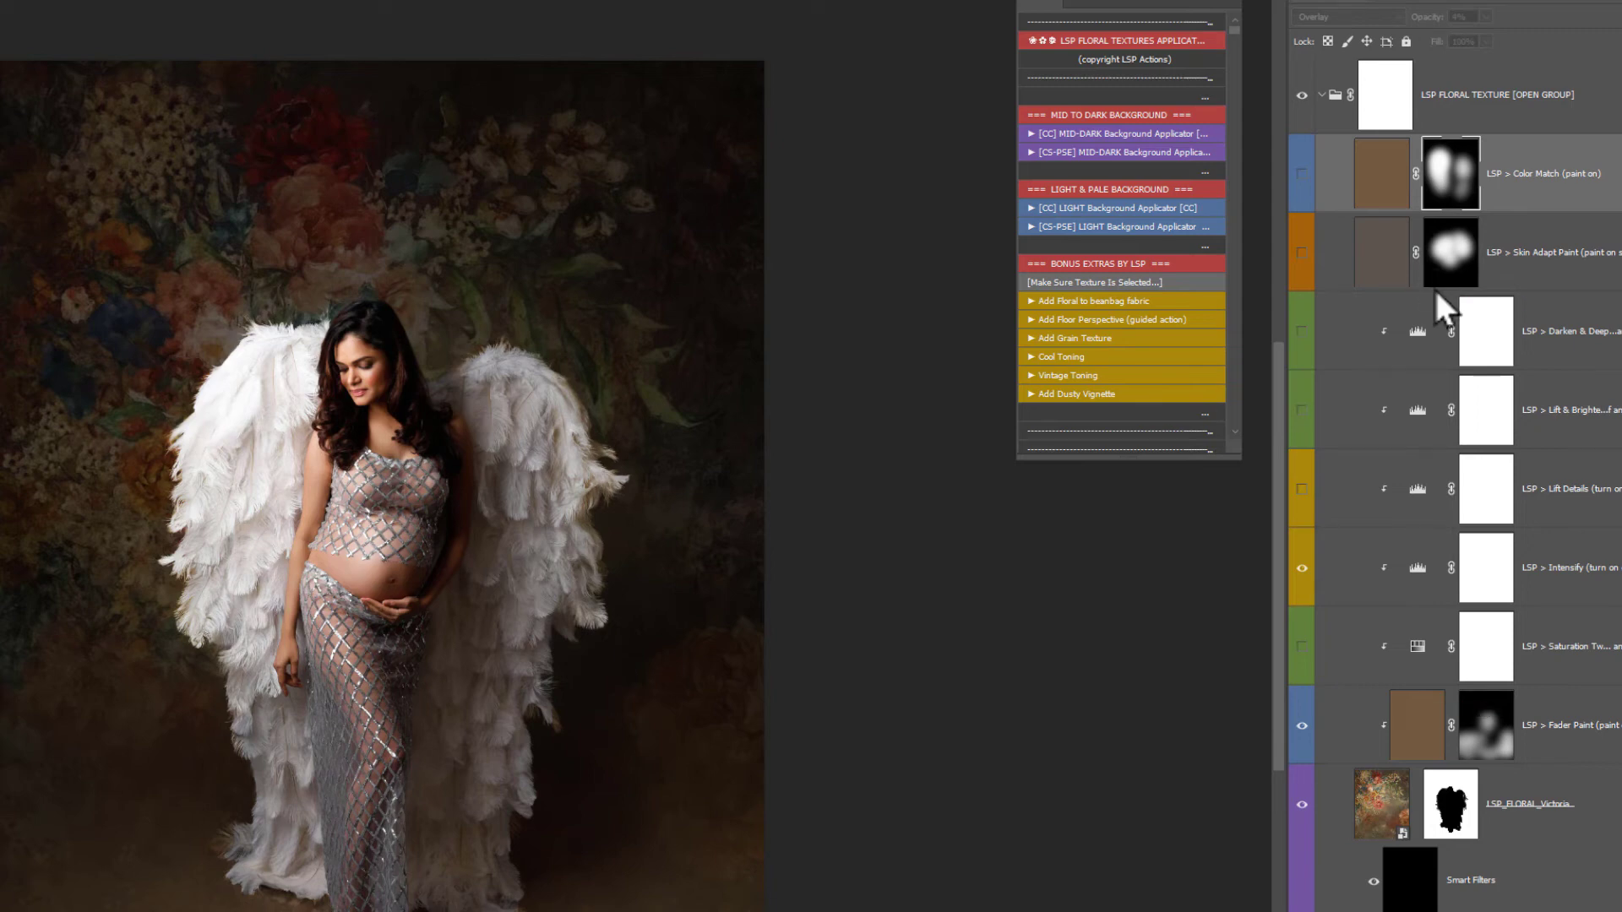
Select the LSP_FLORAL_Victoria texture layer in the Layers panel
{"action": "left_click_drag", "start_coordinate": [1436, 290], "coordinate": [518, 205]}
{"action": "left_click_drag", "start_coordinate": [518, 205], "coordinate": [1086, 271]}
{"action": "left_click", "coordinate": [1378, 809]}
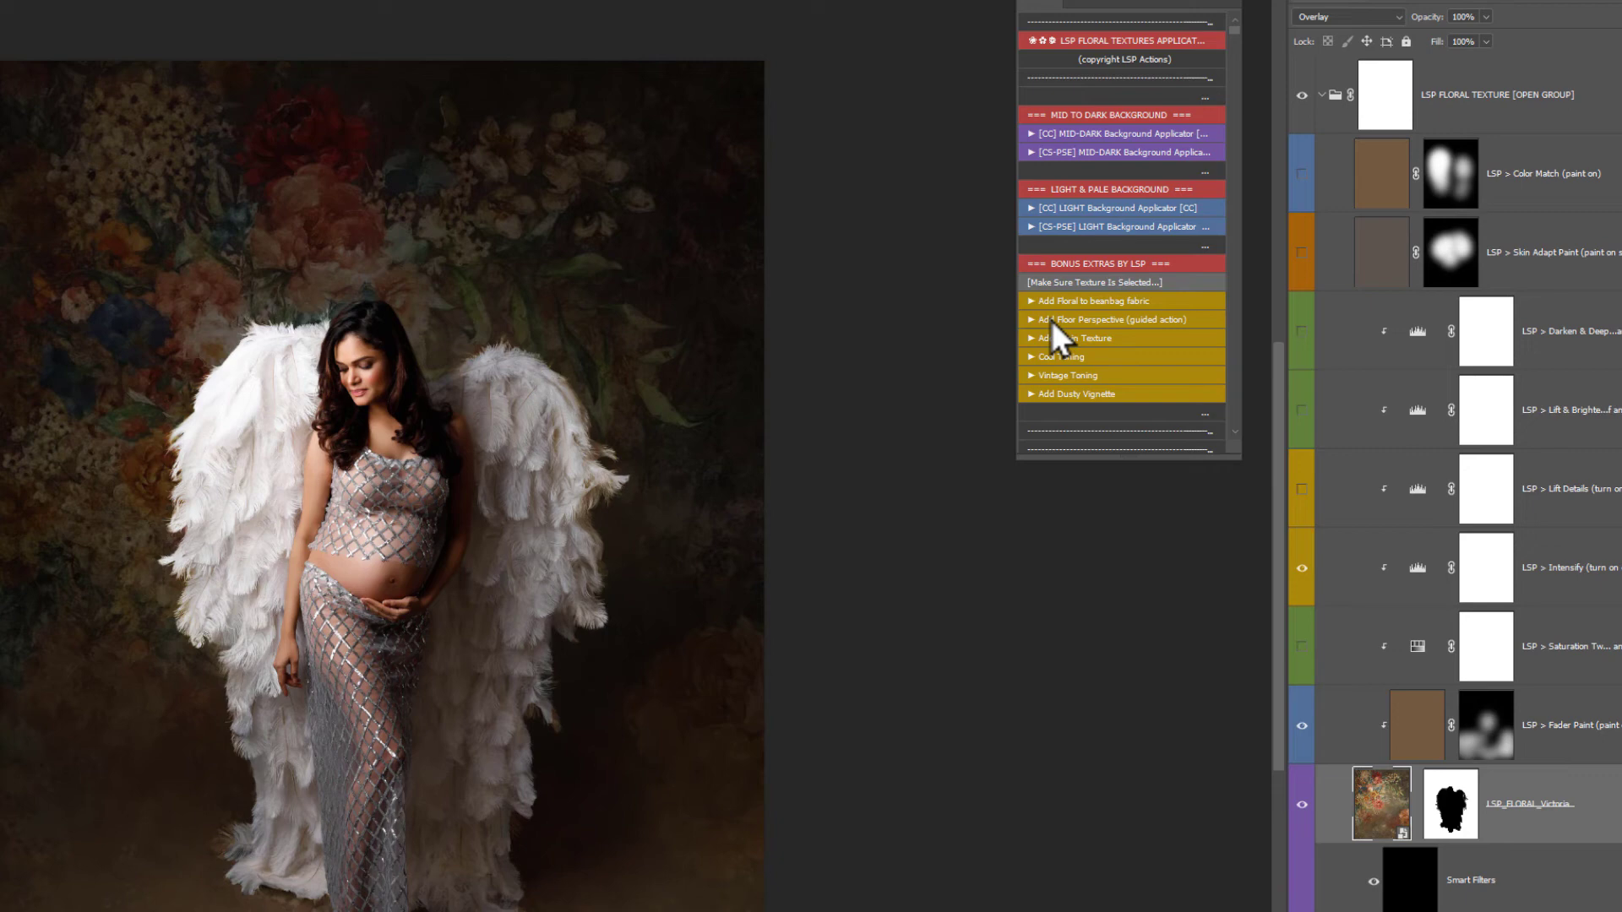
Play 'Add Floor Perspective (guided action)', stopping once to select the texture layer, then replay it
{"action": "left_click", "coordinate": [1051, 321]}
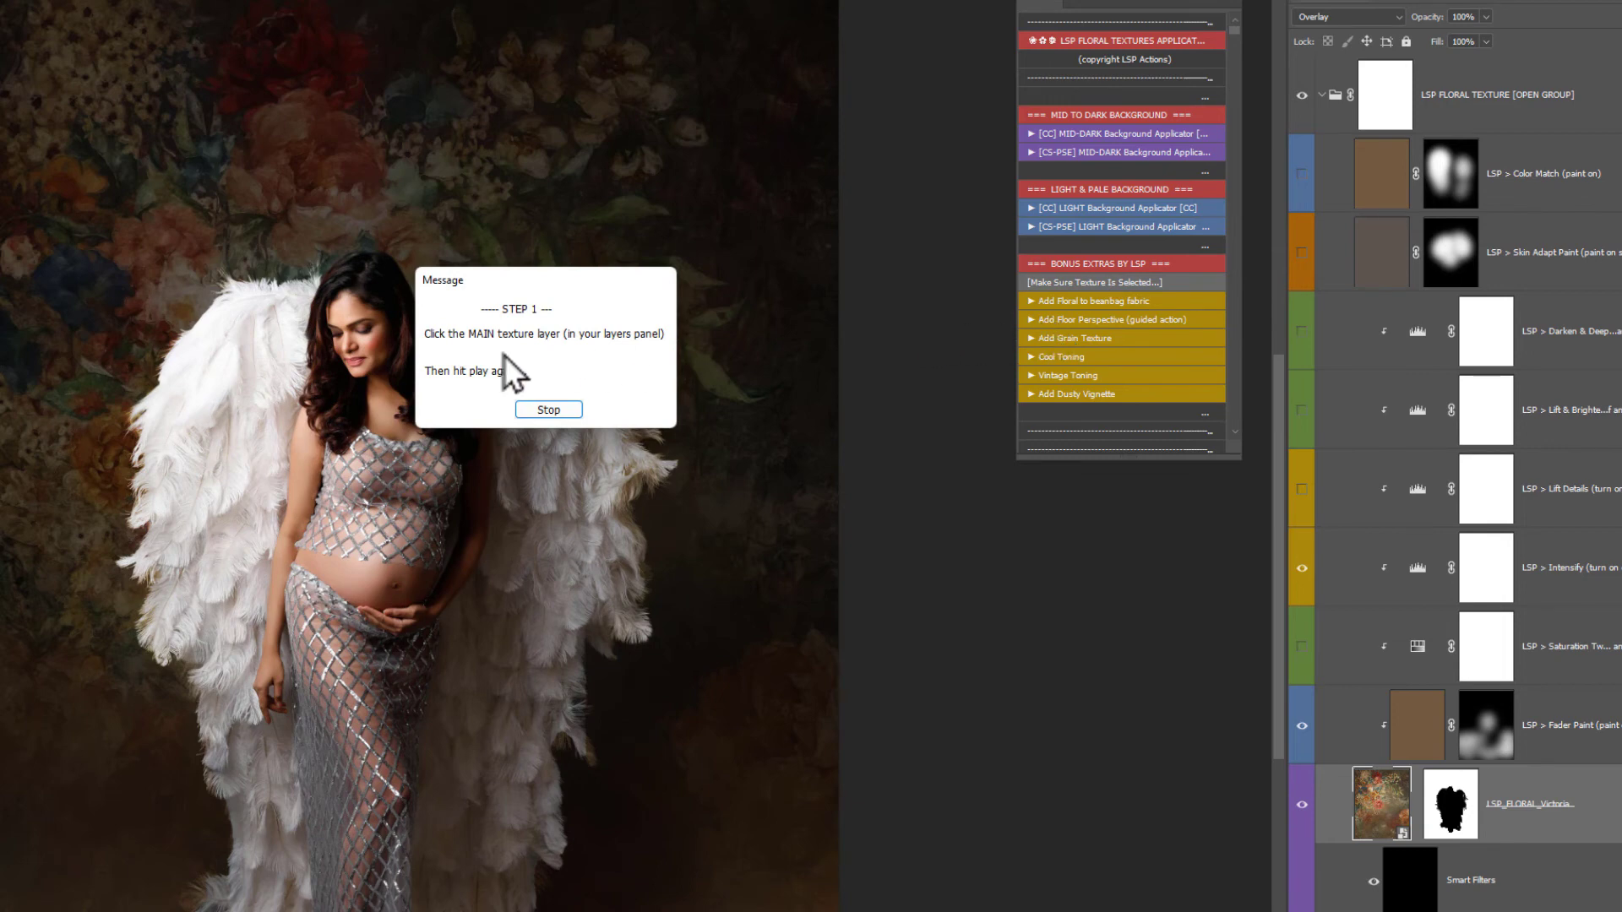
{"action": "left_click", "coordinate": [566, 413]}
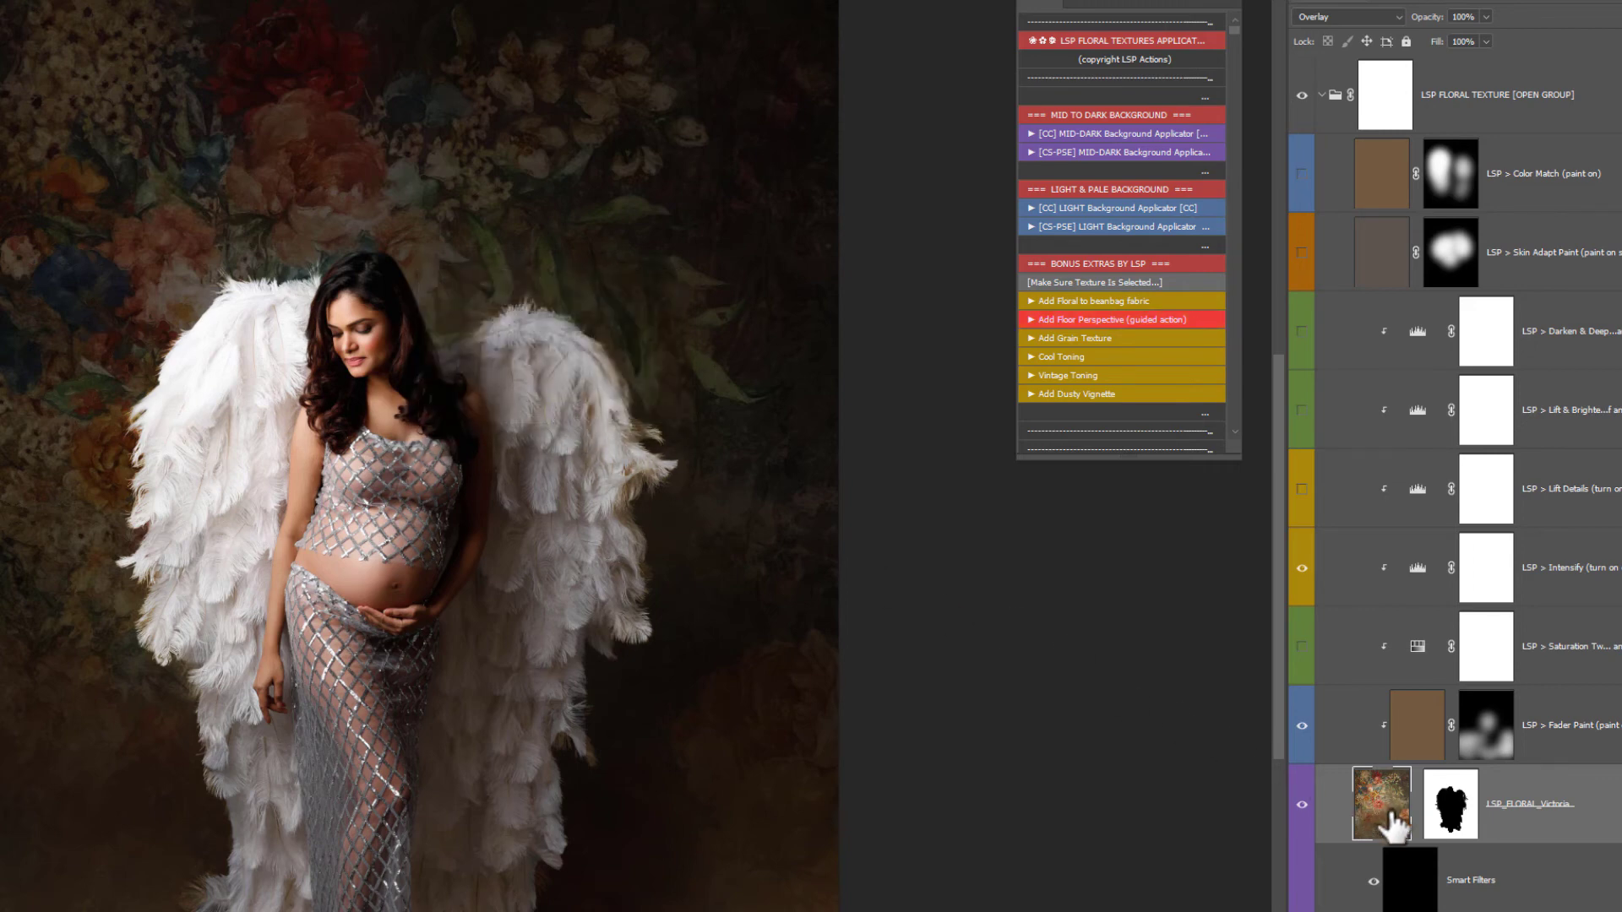
{"action": "left_click_drag", "start_coordinate": [1394, 824], "coordinate": [1056, 321]}
{"action": "left_click", "coordinate": [1063, 324]}
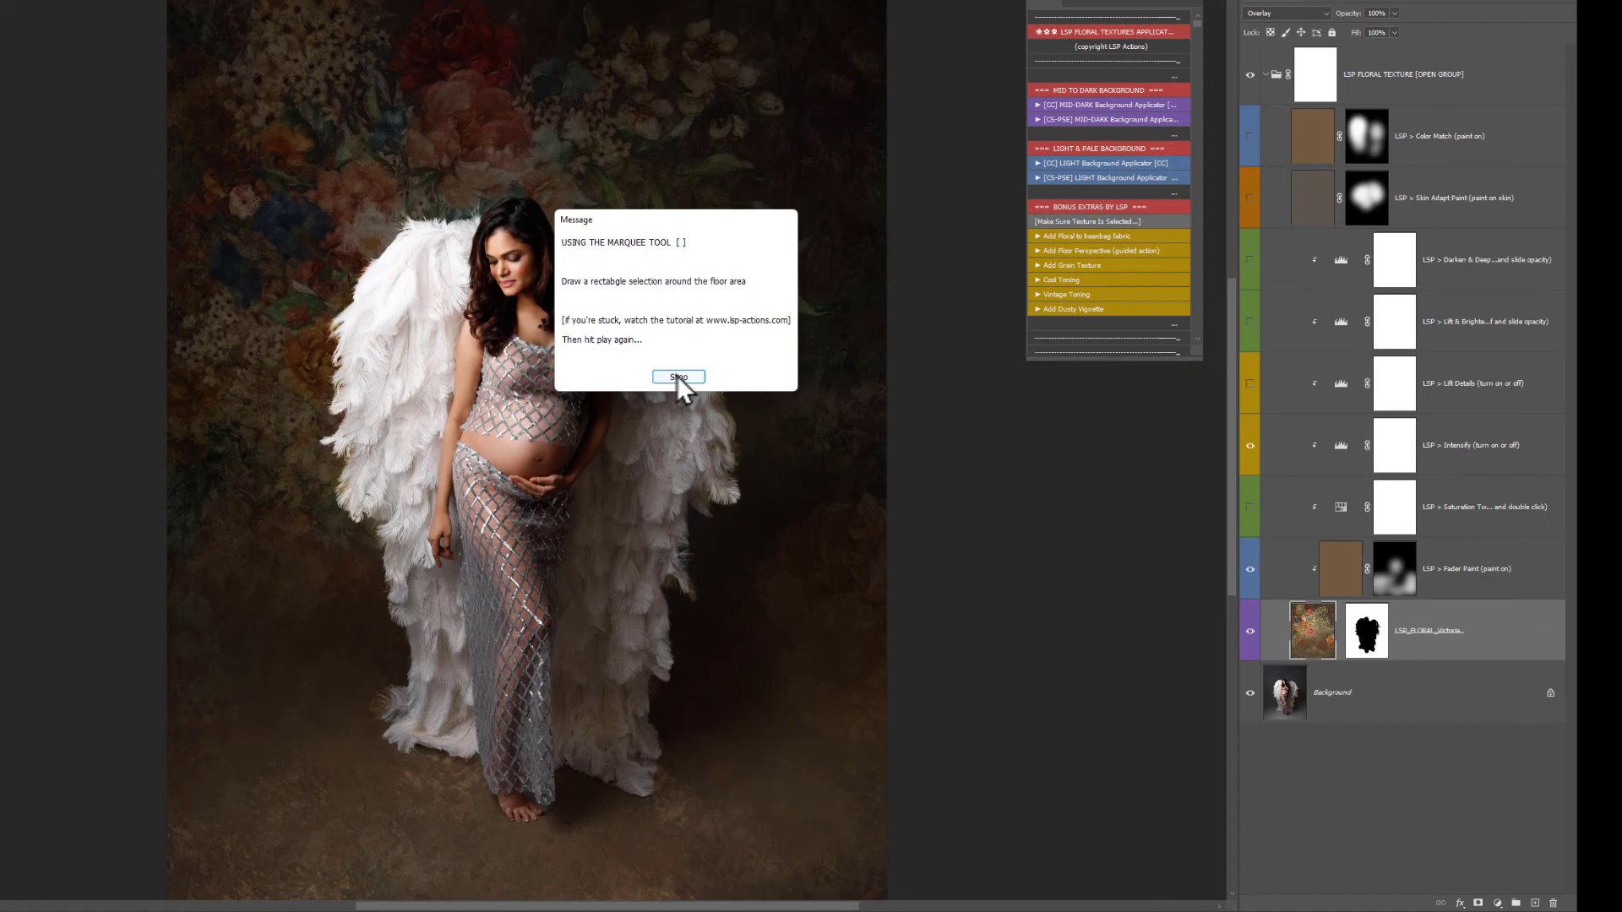
Draw a rectangular marquee selection around the floor along the photo's bottom
{"action": "left_click", "coordinate": [679, 377]}
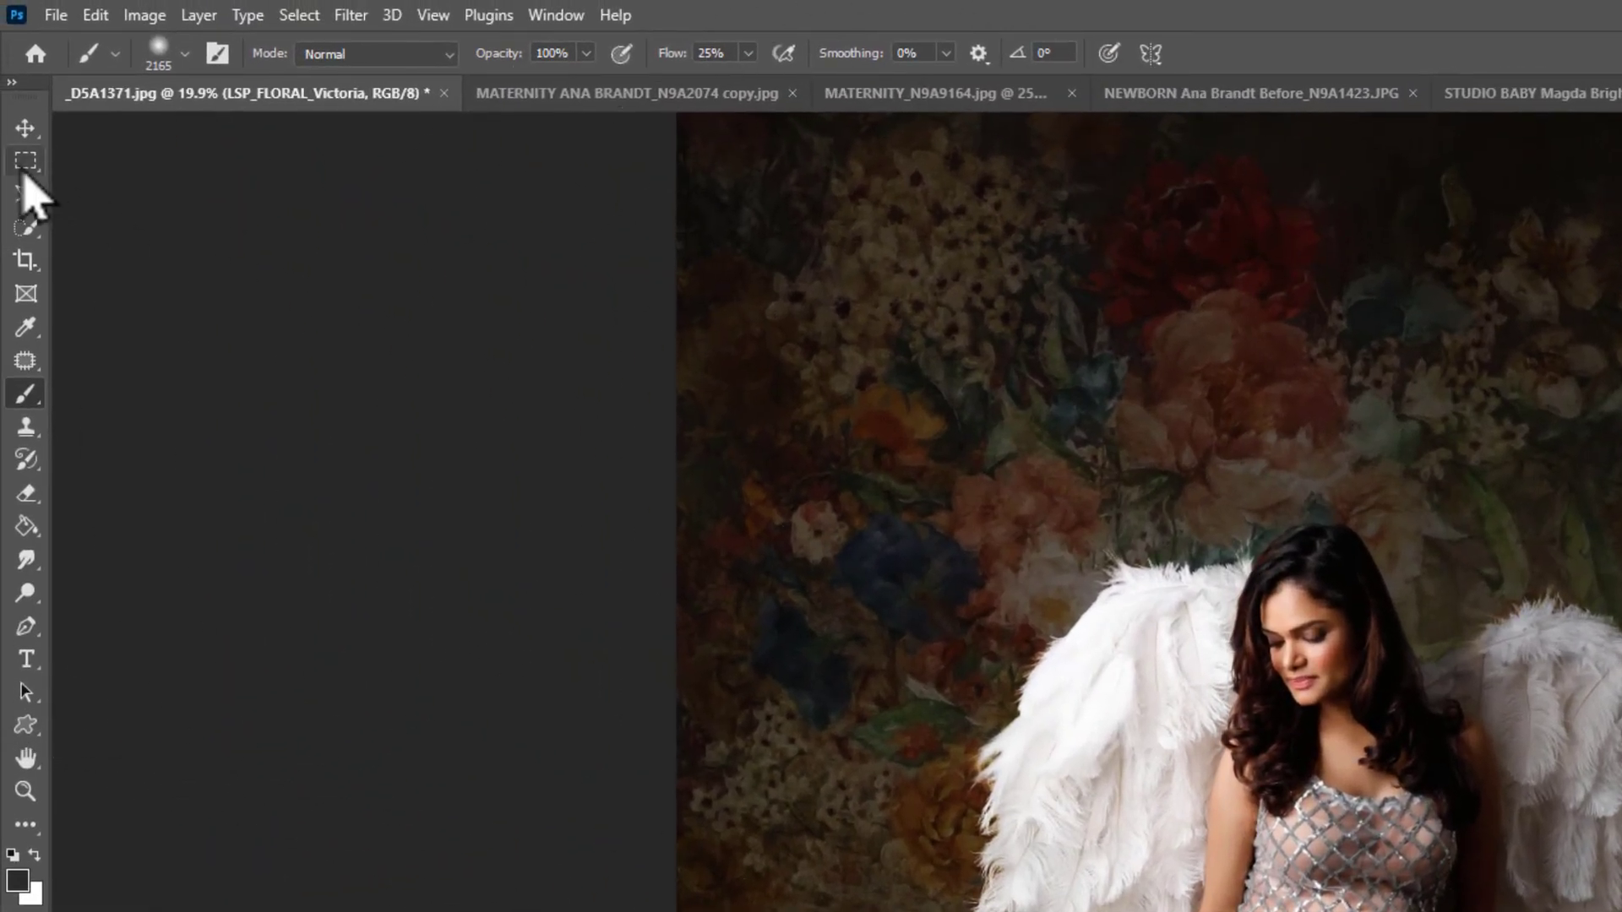
{"action": "left_click", "coordinate": [24, 167]}
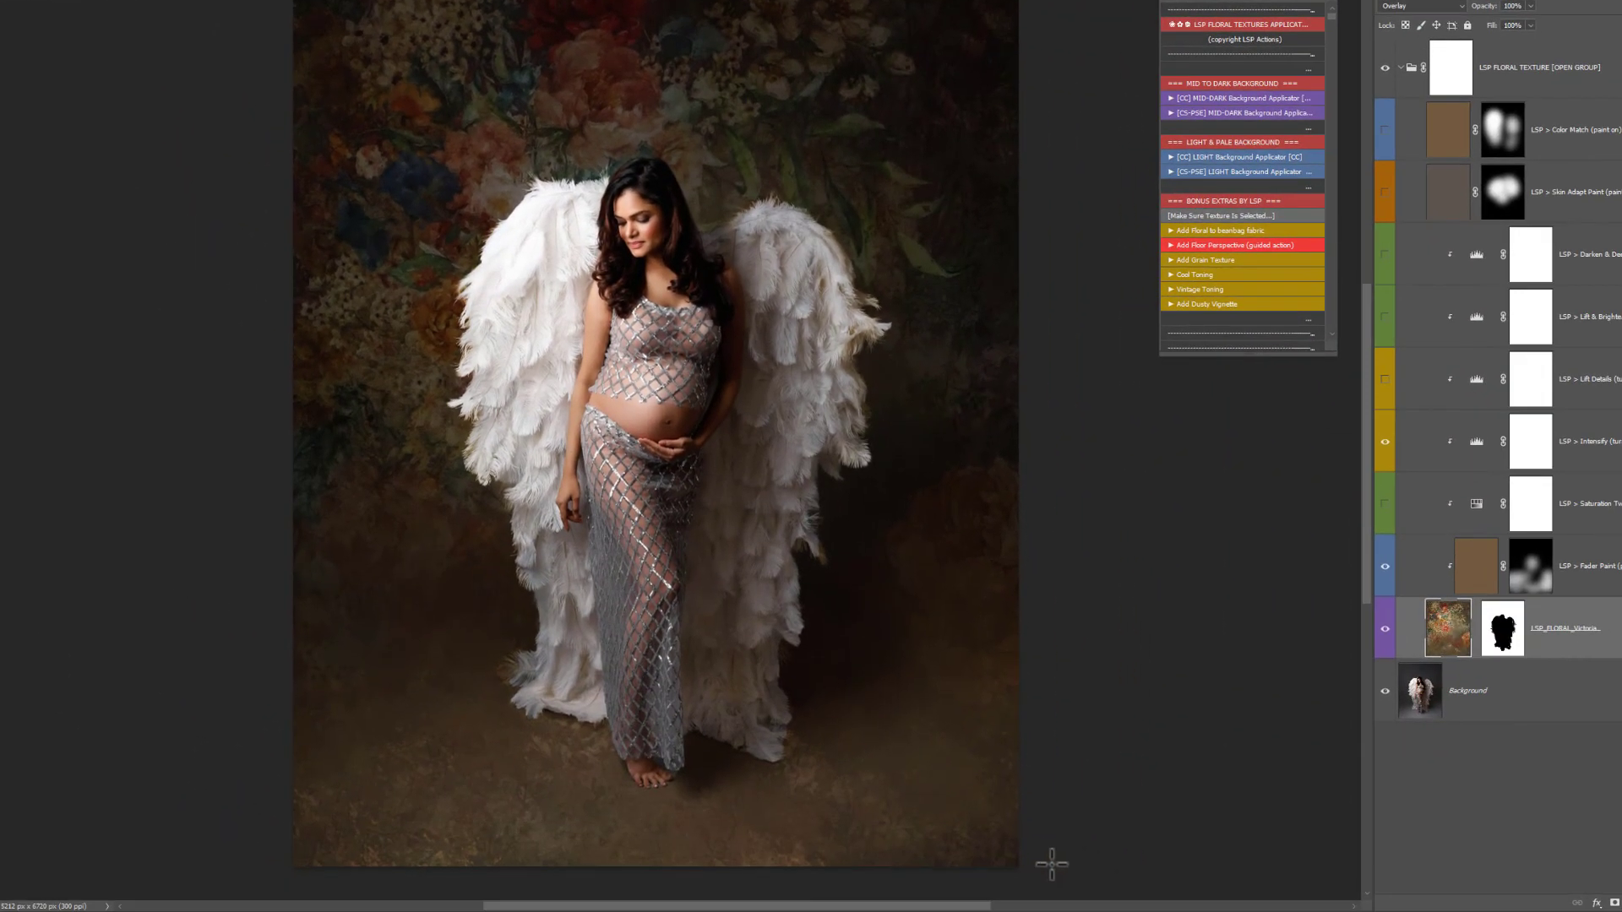
{"action": "left_click_drag", "start_coordinate": [1060, 870], "coordinate": [127, 567]}
Resume the action and spread the floor's bottom corners outward into perspective, then commit
{"action": "left_click", "coordinate": [1191, 244]}
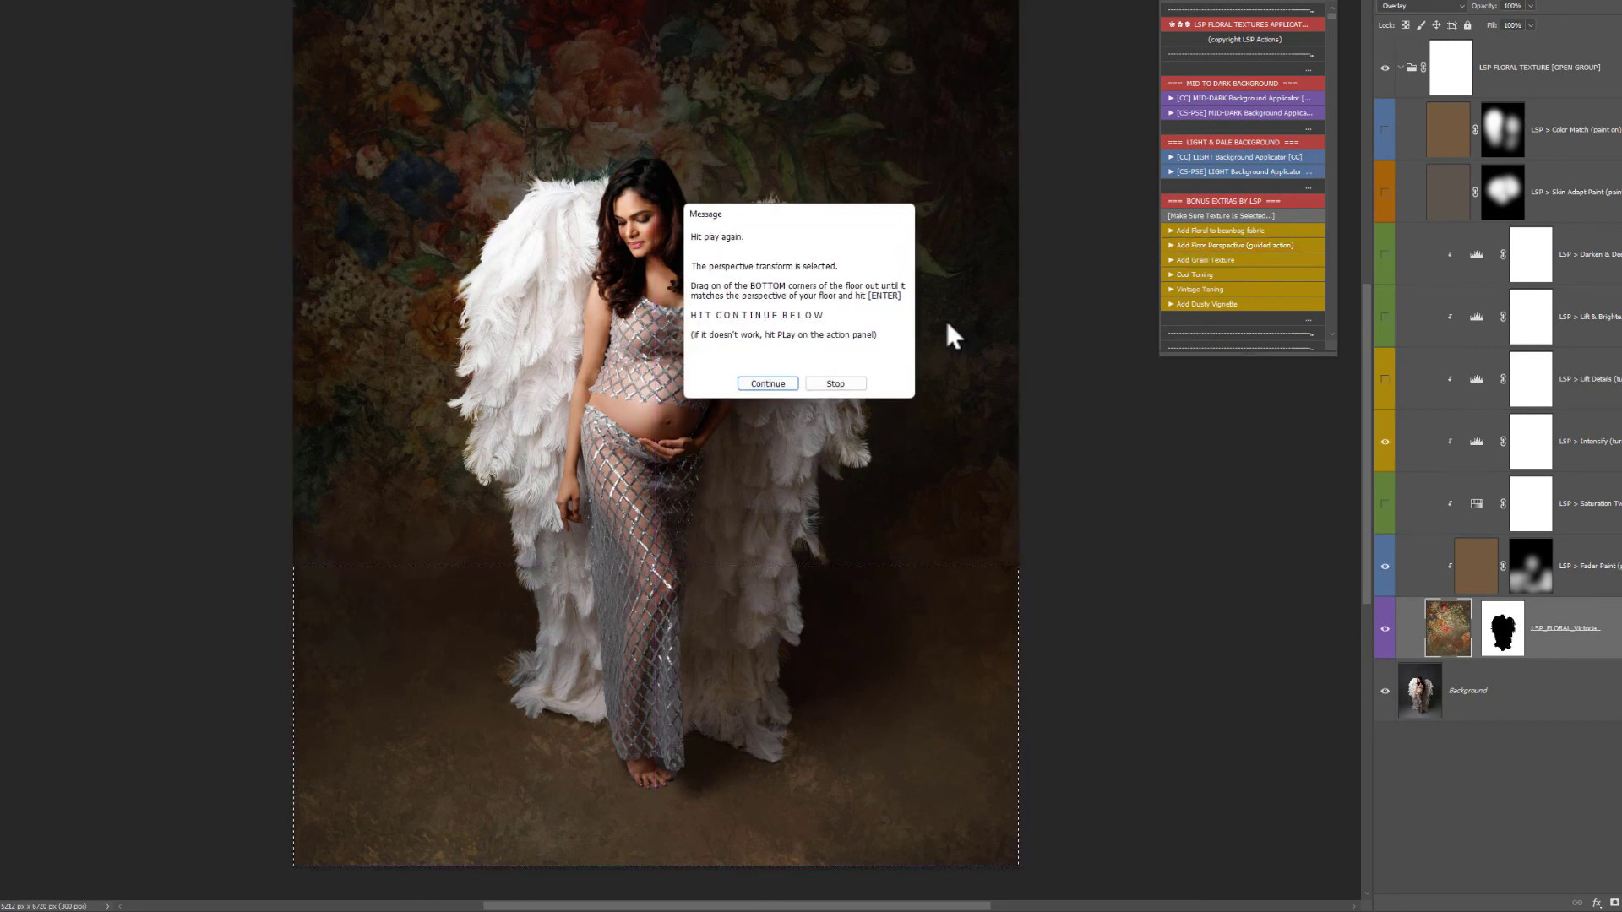
{"action": "left_click", "coordinate": [764, 383]}
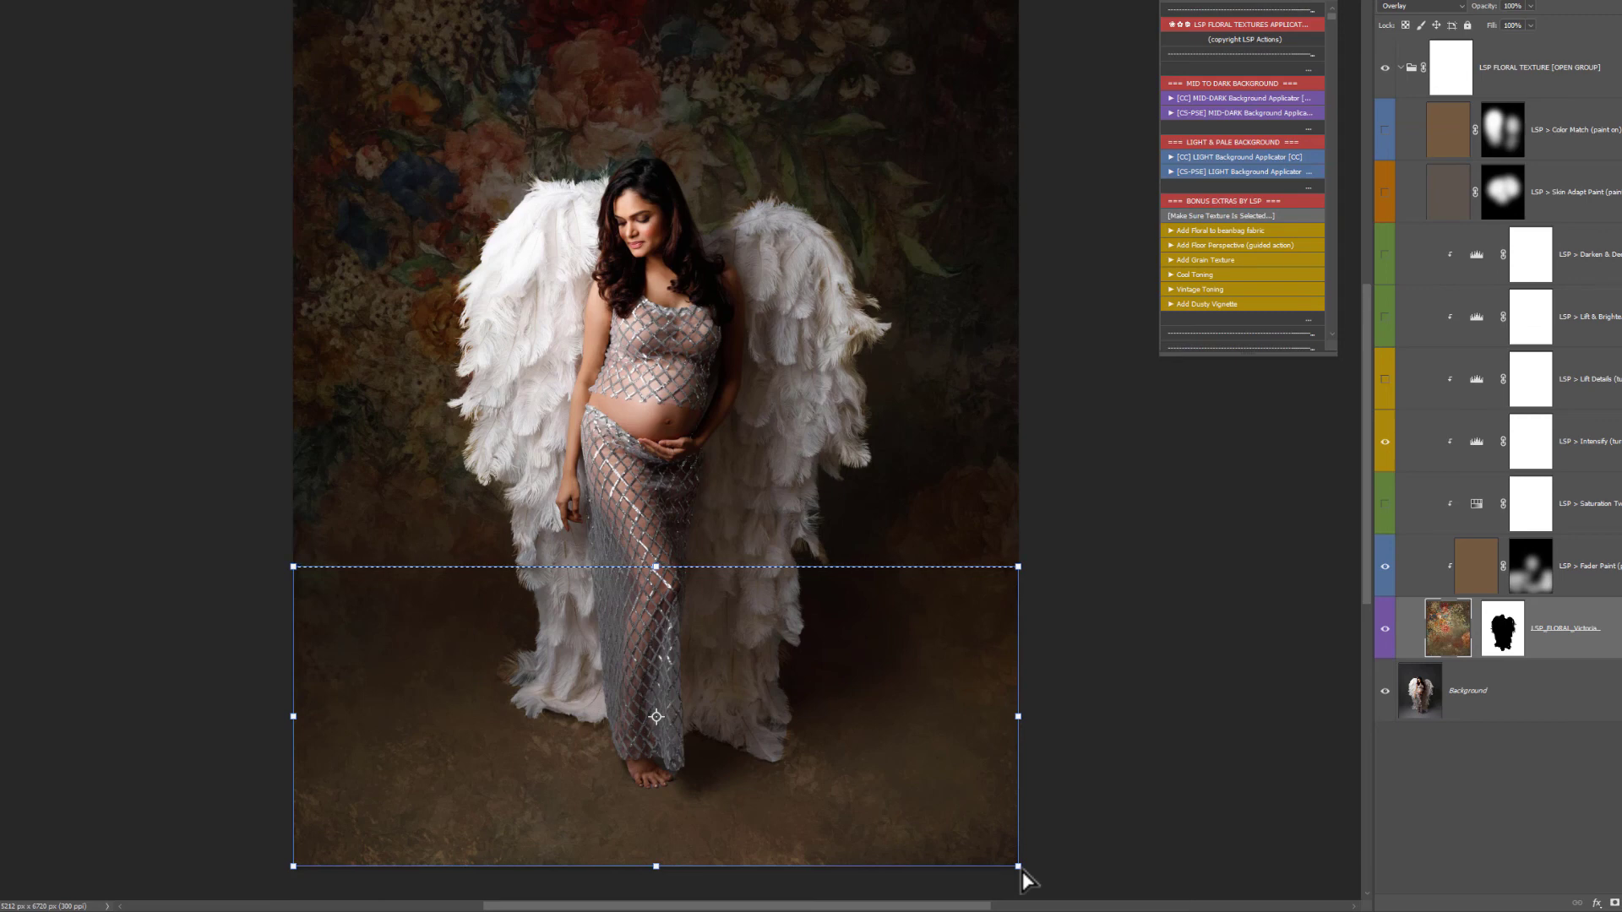
{"action": "left_click_drag", "start_coordinate": [1022, 870], "coordinate": [1392, 740]}
{"action": "scroll", "coordinate": [894, 747], "scroll_direction": "left", "scroll_amount": 3}
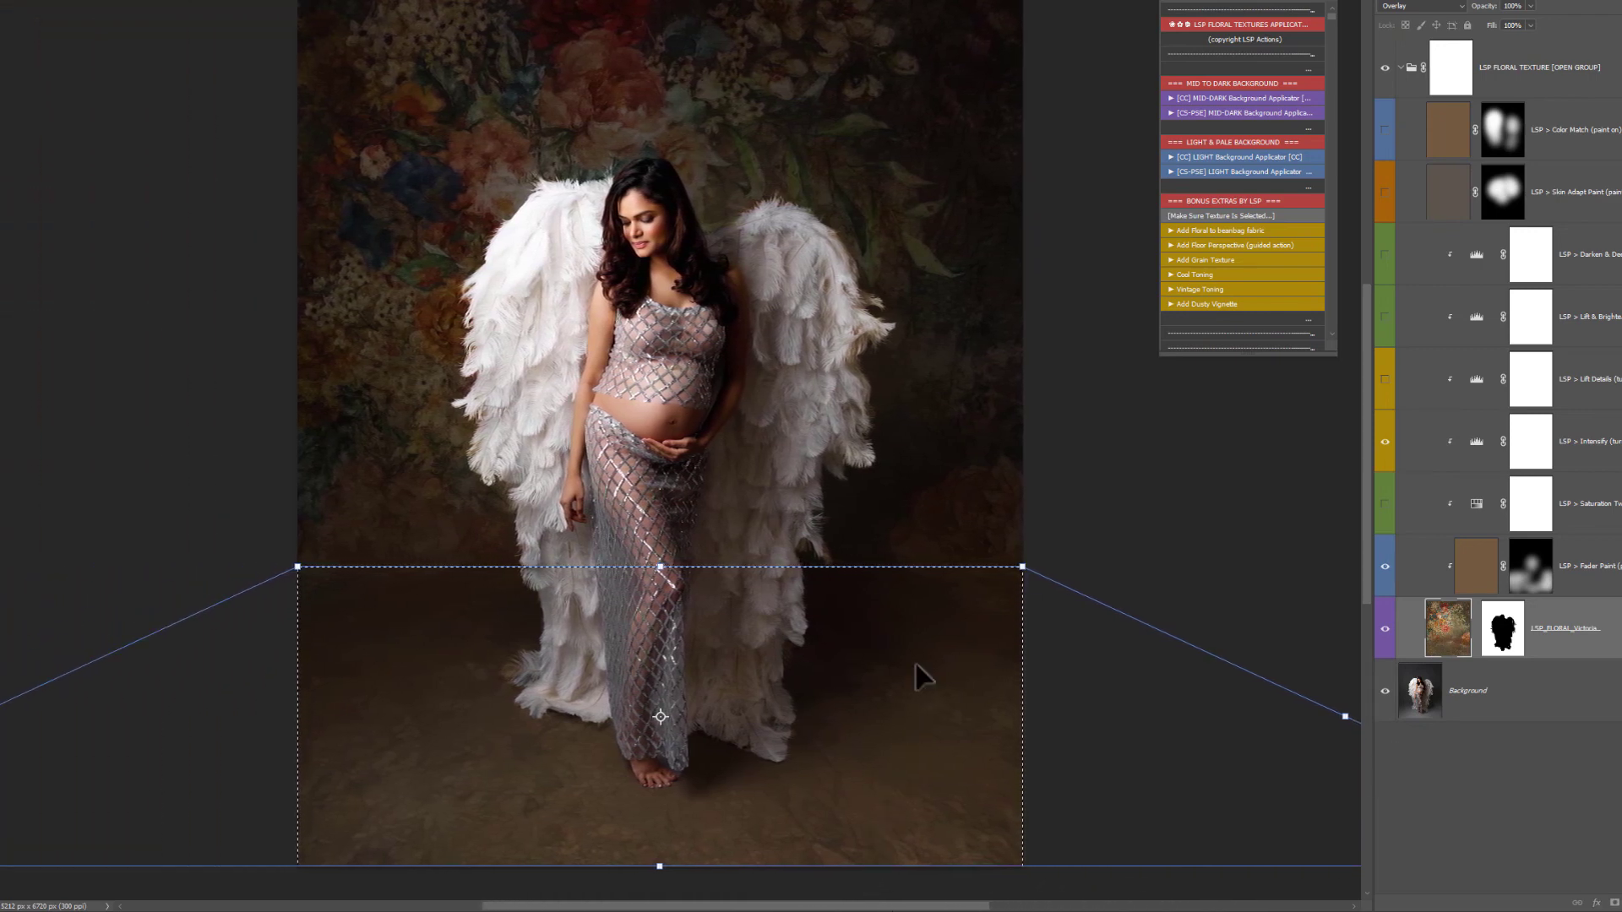
{"action": "key", "text": "Return"}
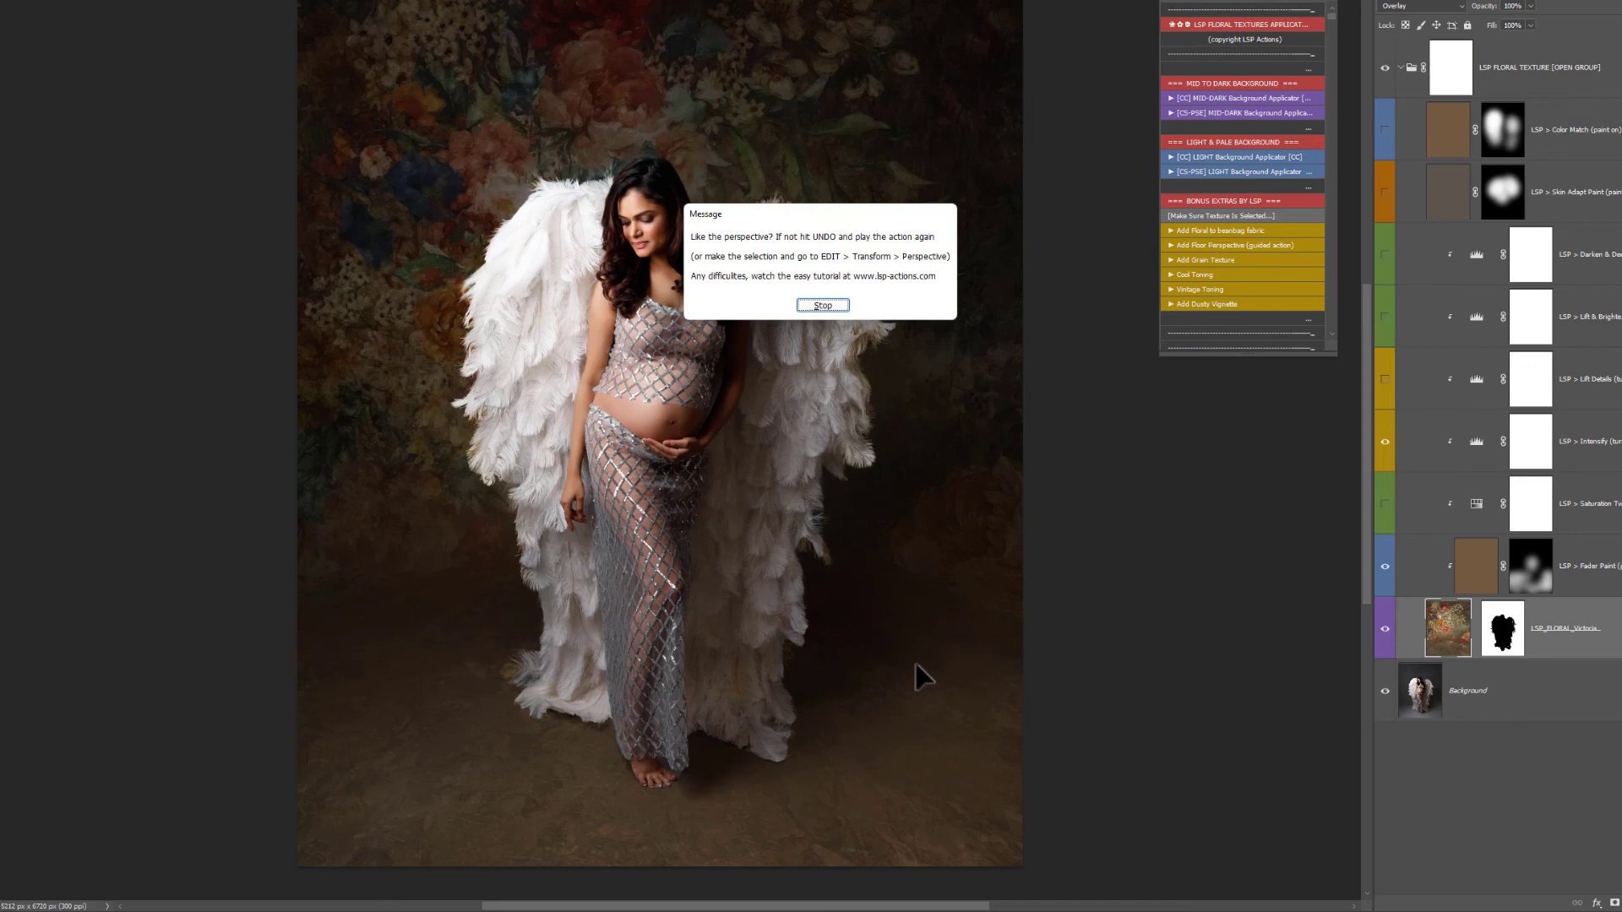
{"action": "left_click", "coordinate": [813, 306]}
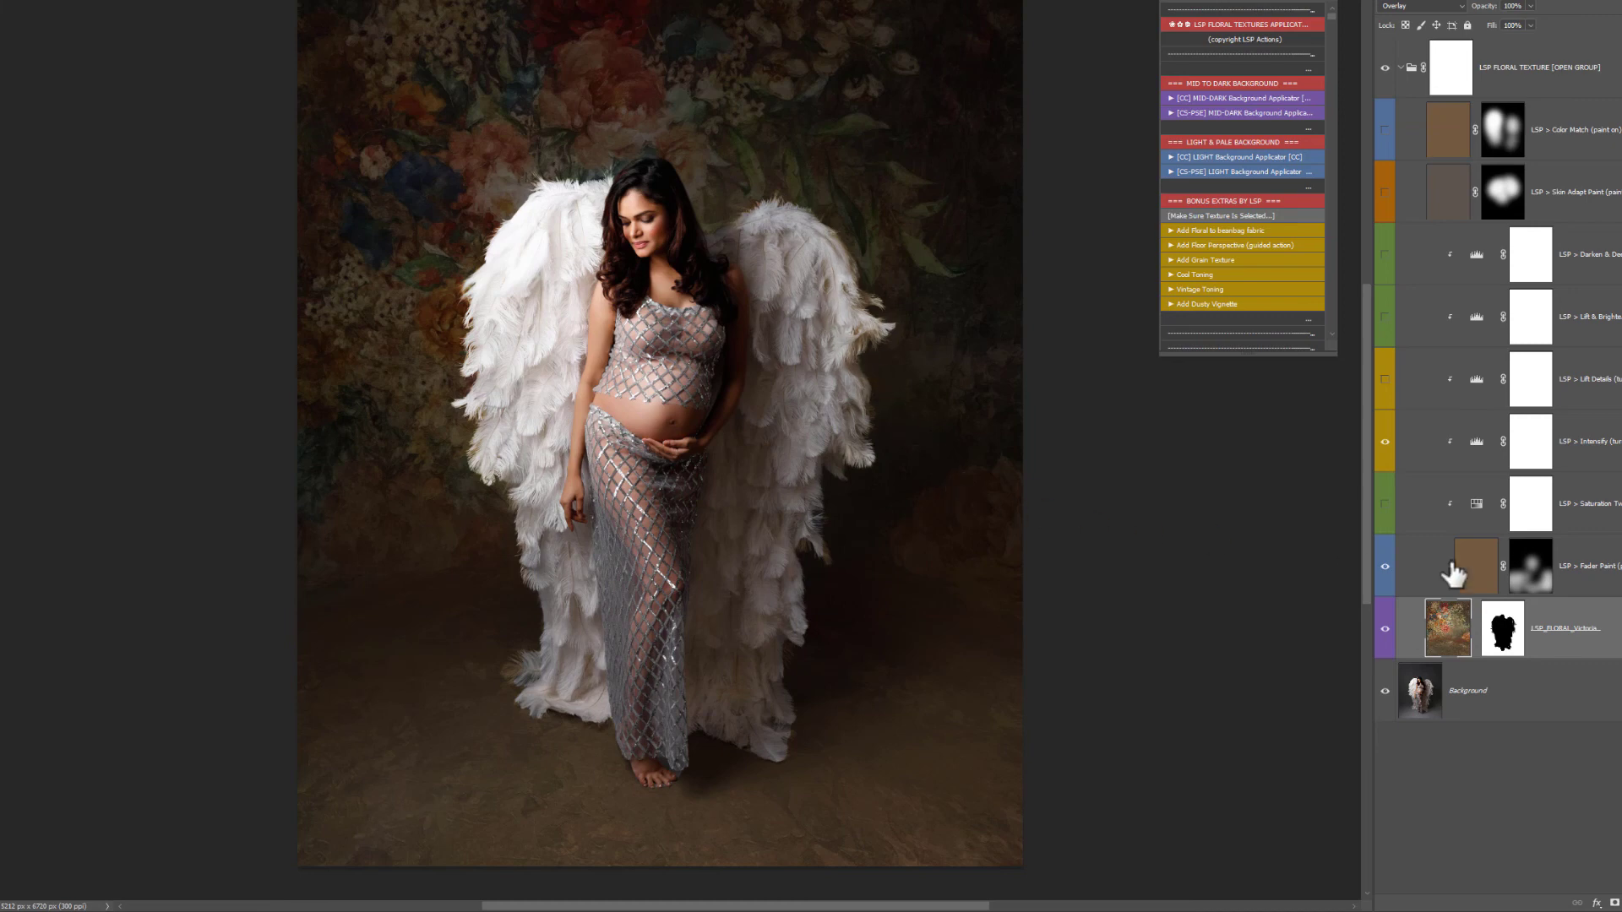
{"action": "left_click", "coordinate": [1529, 564]}
{"action": "left_click", "coordinate": [1533, 511]}
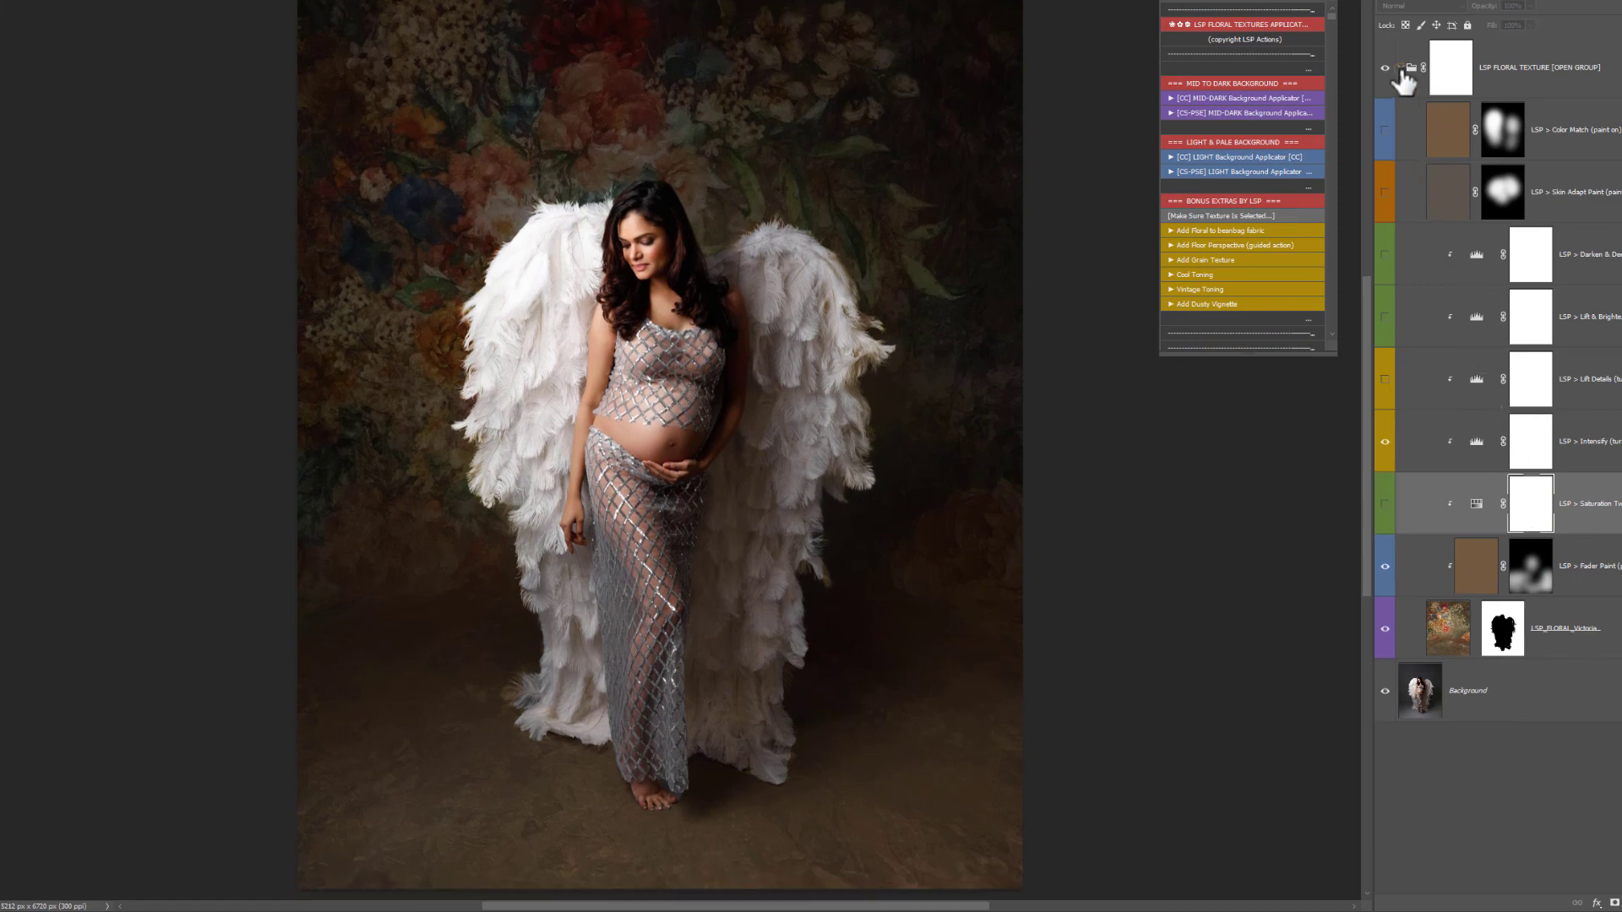
{"action": "left_click", "coordinate": [1400, 68]}
{"action": "left_click", "coordinate": [1385, 69]}
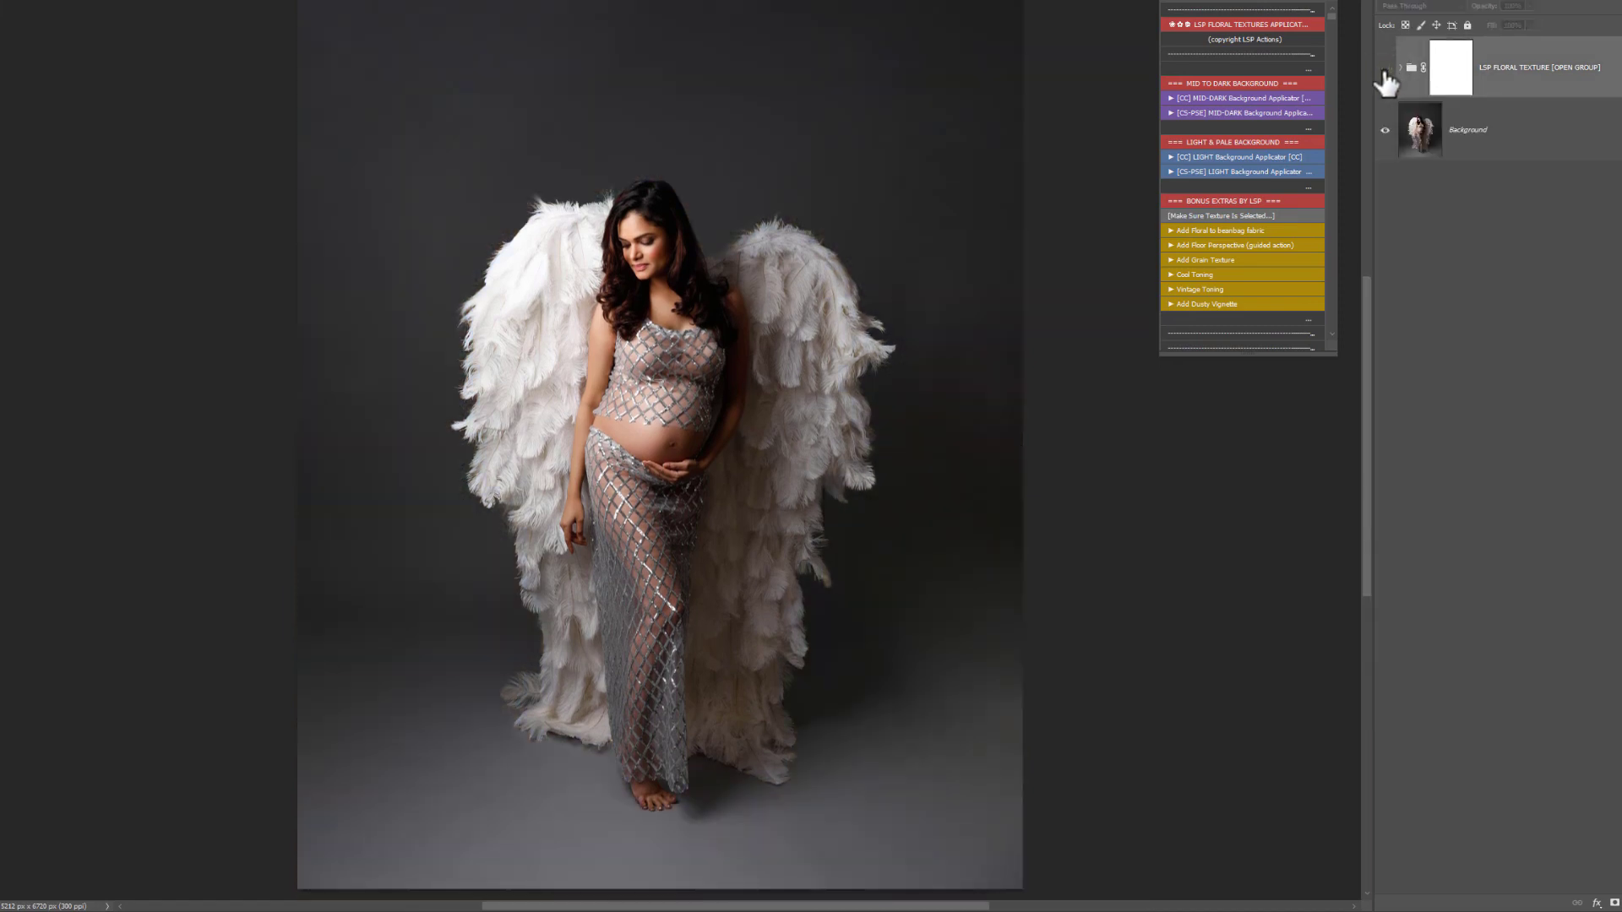
{"action": "left_click", "coordinate": [1384, 68]}
{"action": "left_click", "coordinate": [1401, 68]}
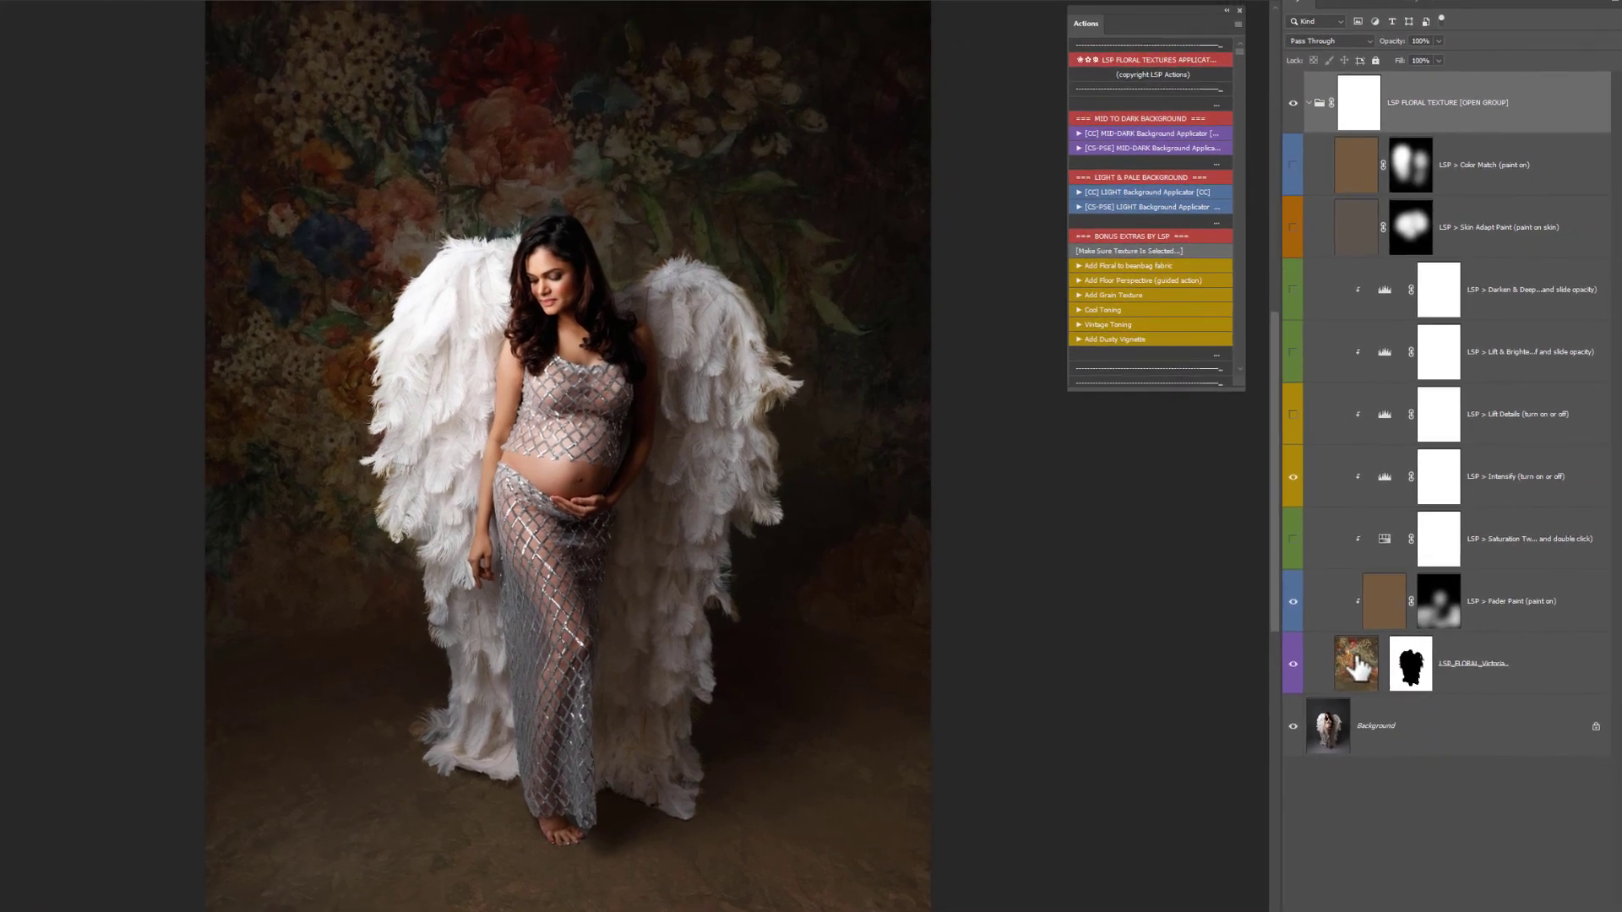
Apply Cool Toning from the Victoria layer, compare it before and after, and leave it off
{"action": "left_click", "coordinate": [1447, 629]}
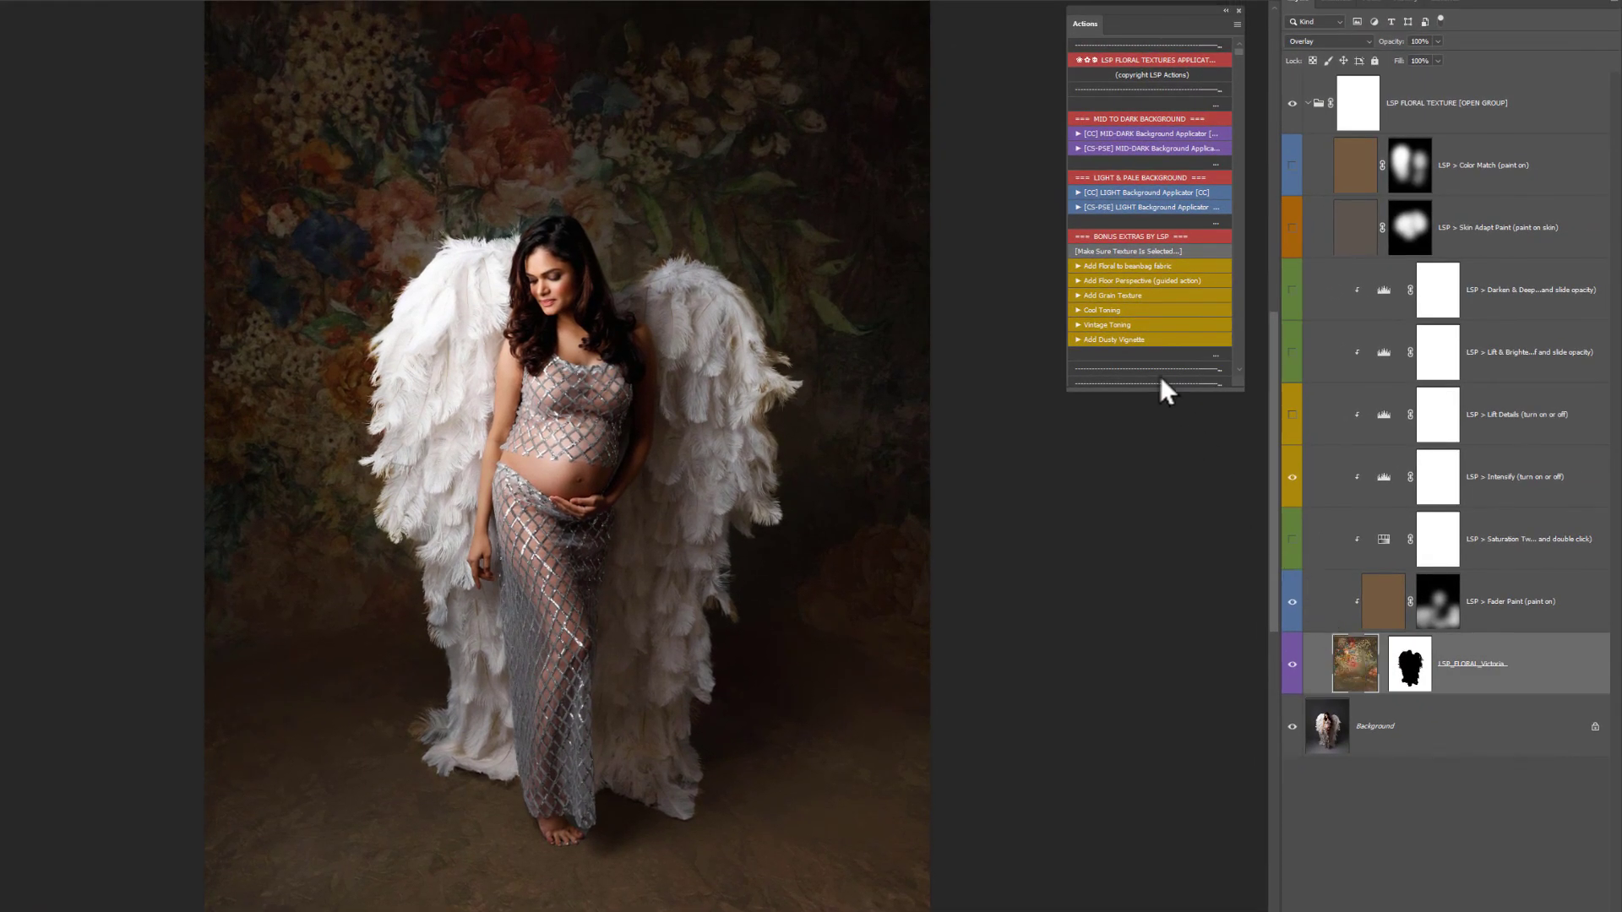
{"action": "left_click", "coordinate": [1114, 309]}
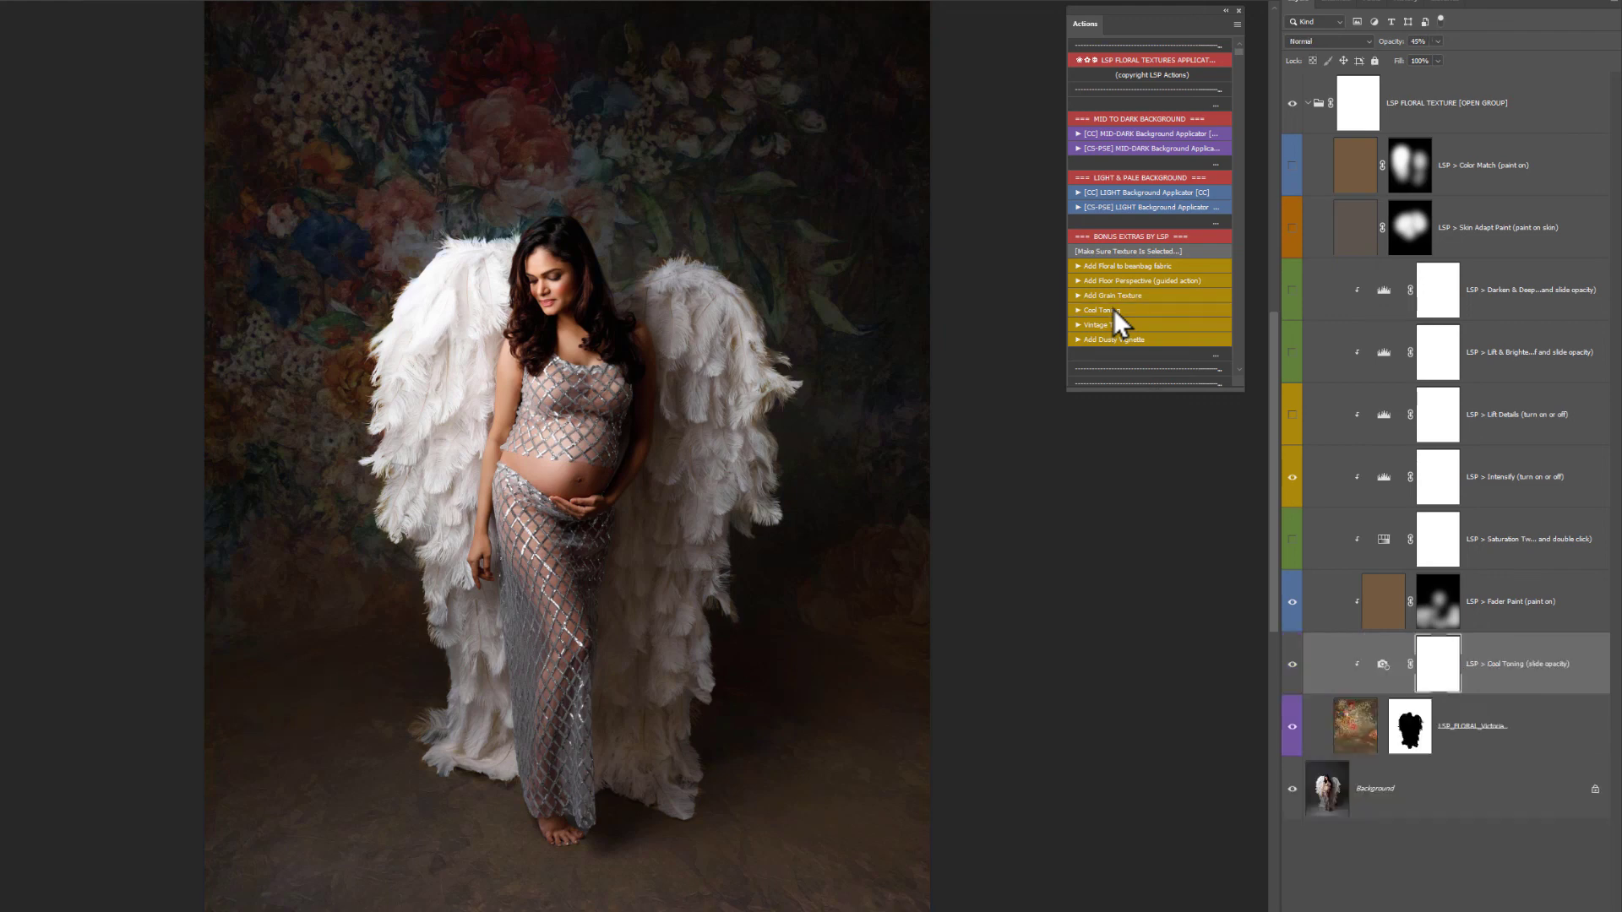
{"action": "left_click", "coordinate": [1292, 665]}
{"action": "left_click", "coordinate": [1292, 665]}
{"action": "left_click", "coordinate": [1292, 665]}
{"action": "left_click", "coordinate": [1291, 665]}
{"action": "left_click", "coordinate": [1292, 665]}
{"action": "left_click", "coordinate": [1291, 665]}
{"action": "left_click", "coordinate": [1292, 665]}
Add Vintage Toning switched off, then run Add Dusty Vignette from the Victoria layer
{"action": "left_click", "coordinate": [1118, 326]}
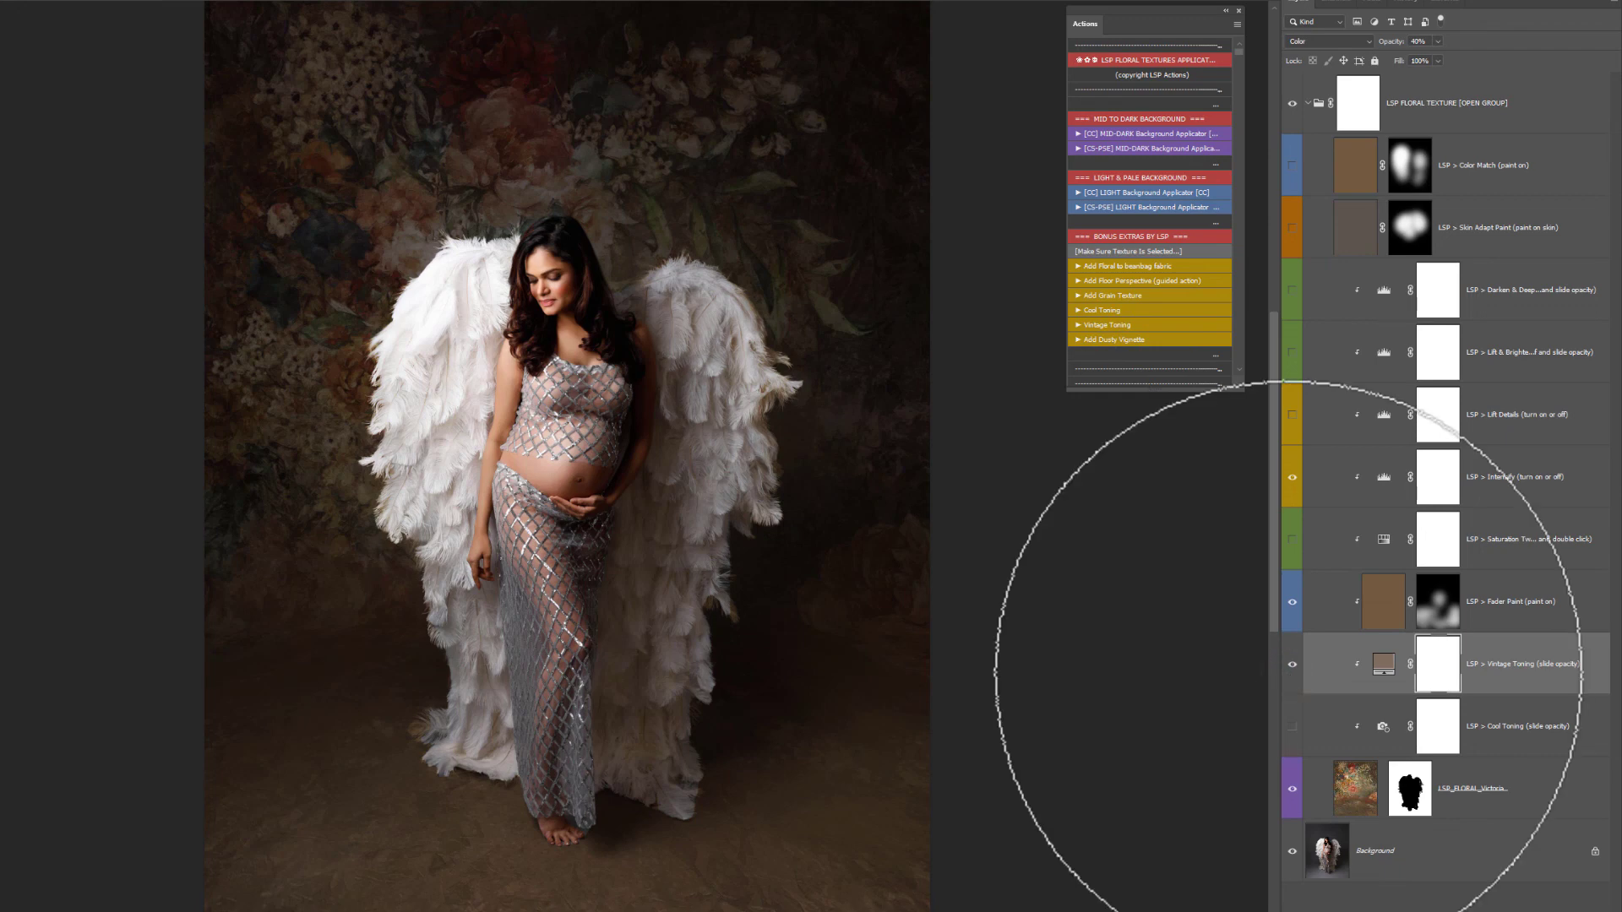
{"action": "left_click", "coordinate": [1292, 665]}
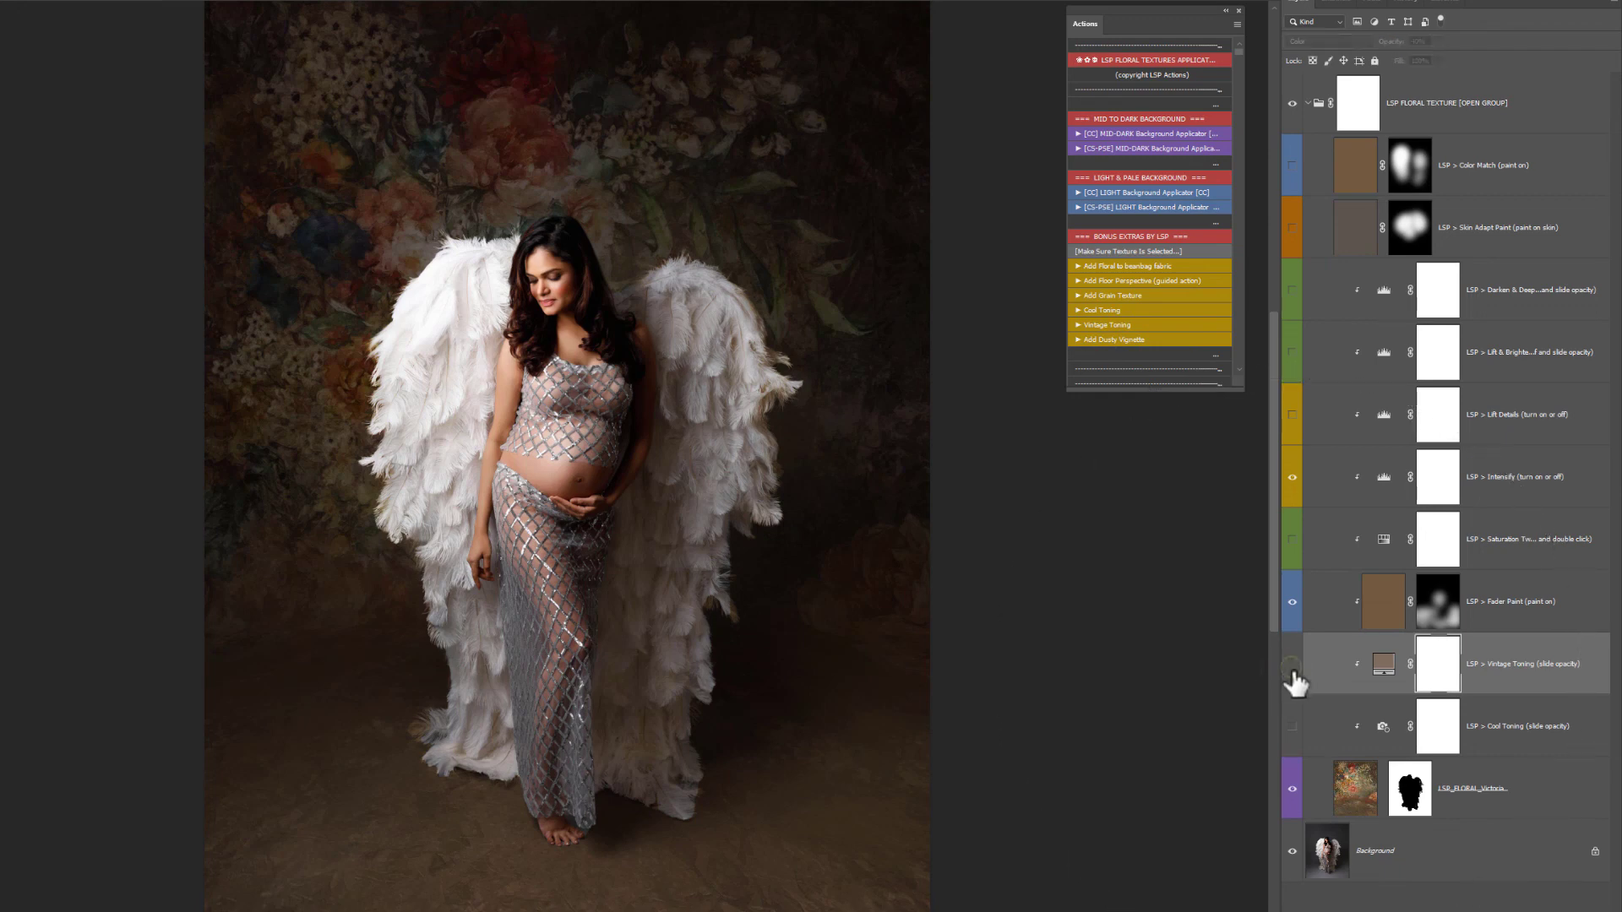
{"action": "left_click", "coordinate": [1346, 778]}
{"action": "left_click", "coordinate": [1124, 338]}
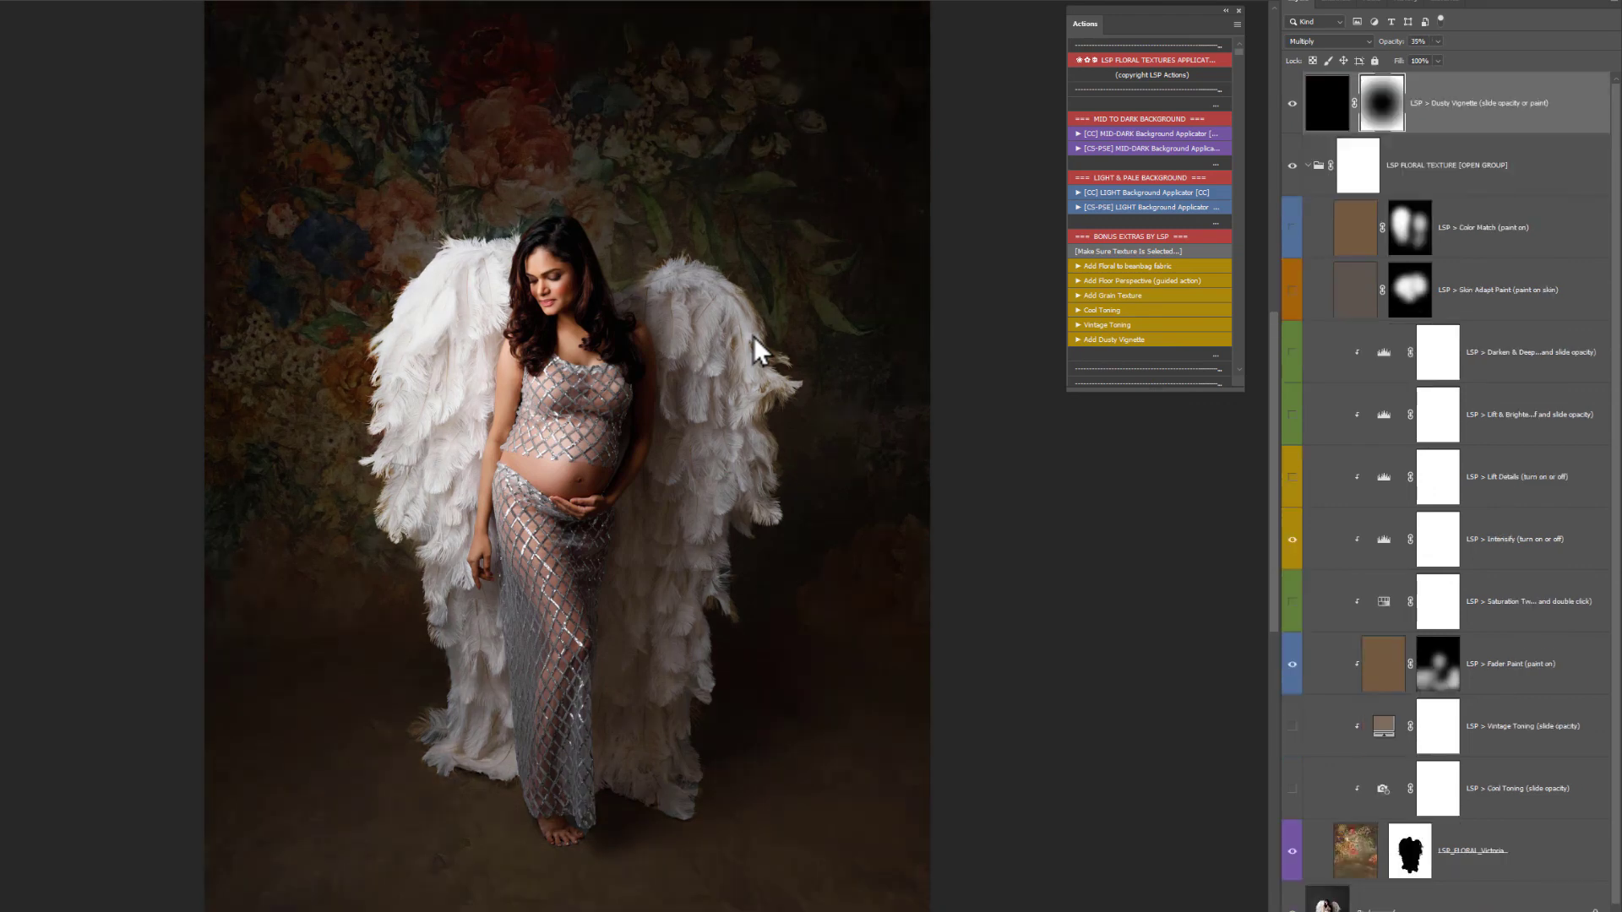
Toggle the 35% Dusty Vignette layer off and back on to compare the darkened edges
{"action": "left_click", "coordinate": [1291, 103]}
{"action": "left_click", "coordinate": [1291, 103]}
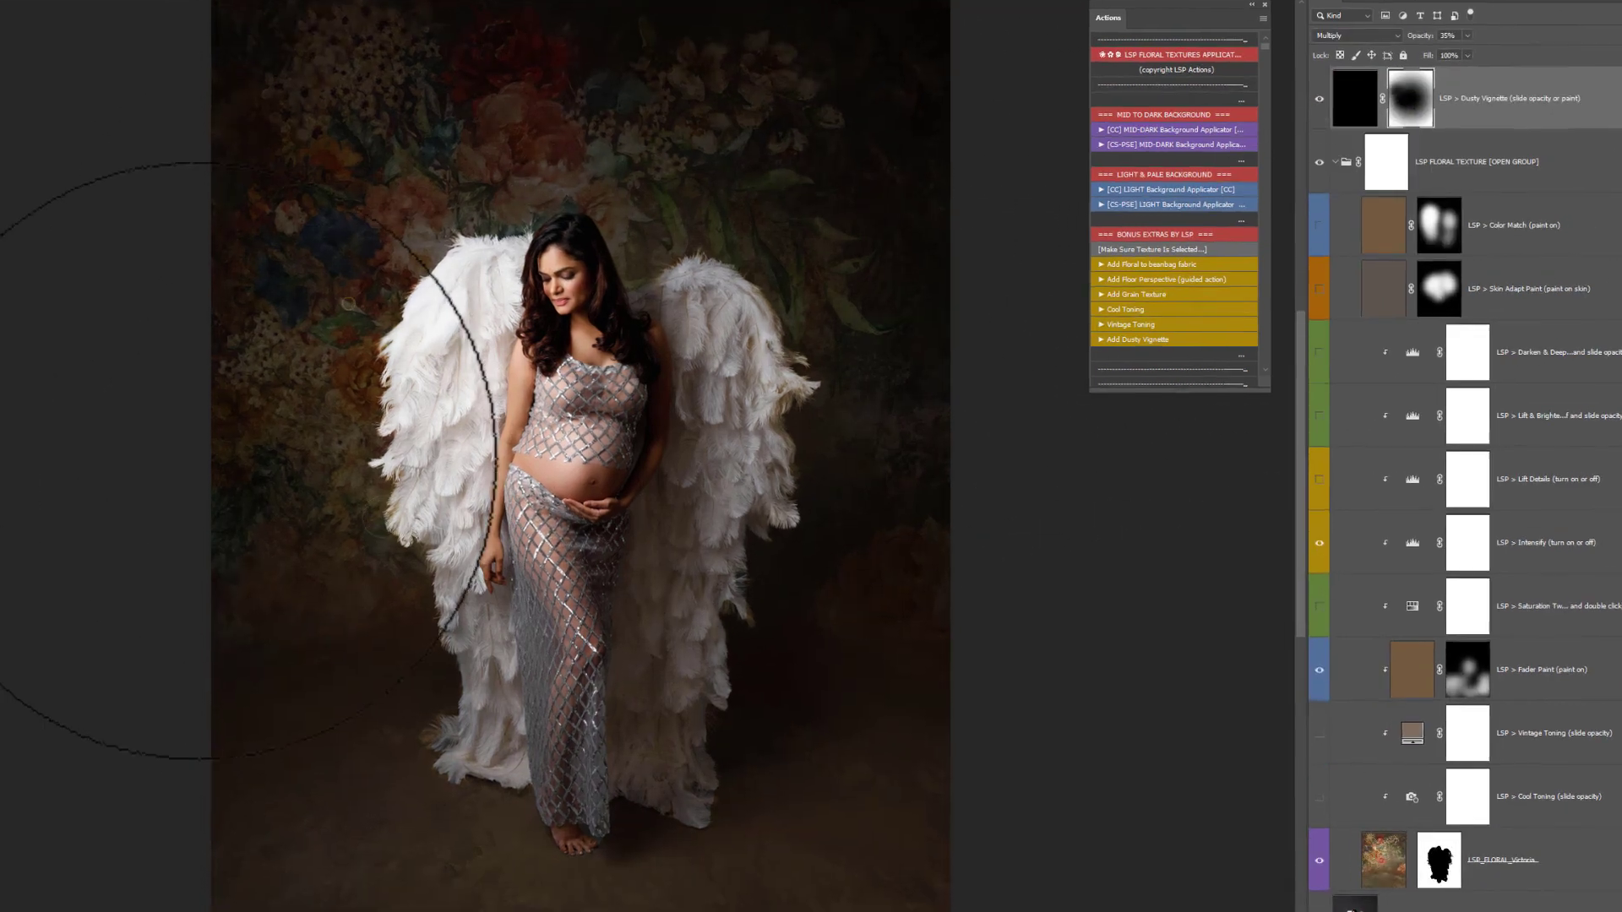